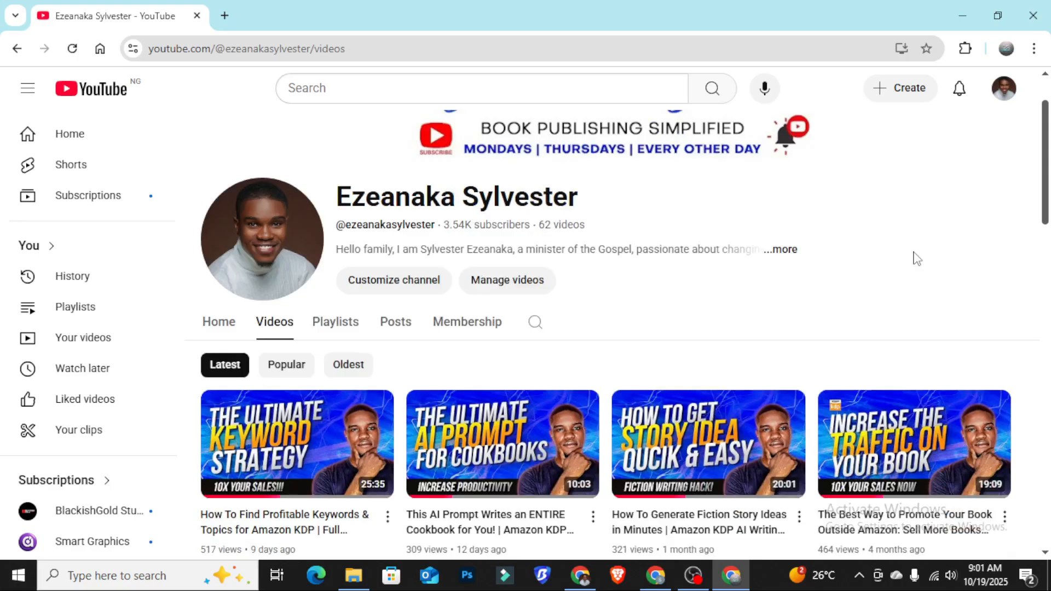
- Look through the channel's latest uploaded videos on Amazon KDP and book publishing
scroll(923, 264, "down", 5)
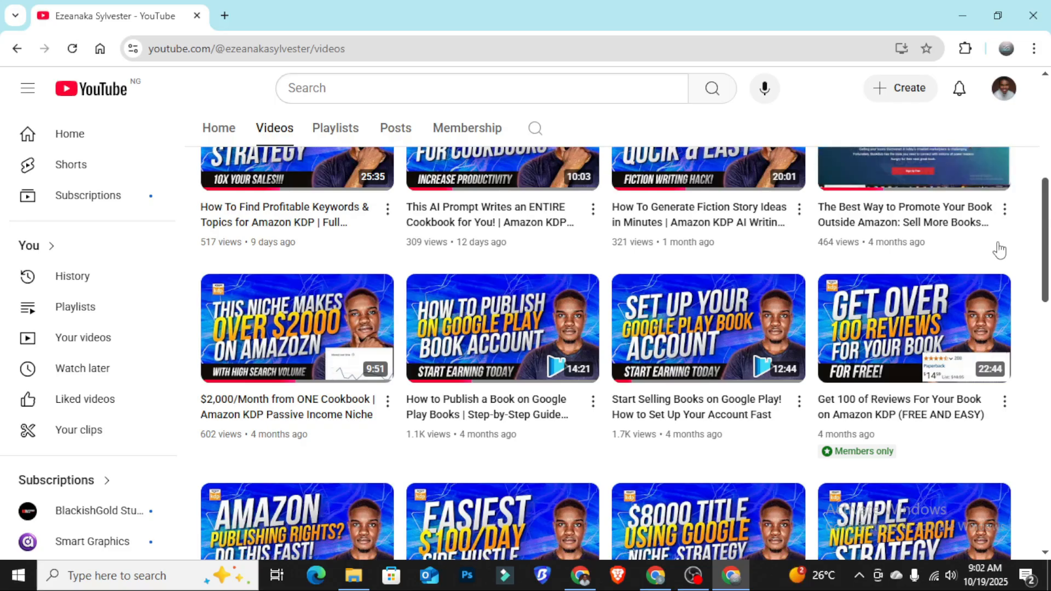
scroll(1006, 252, "up", 4)
scroll(1006, 251, "up", 1)
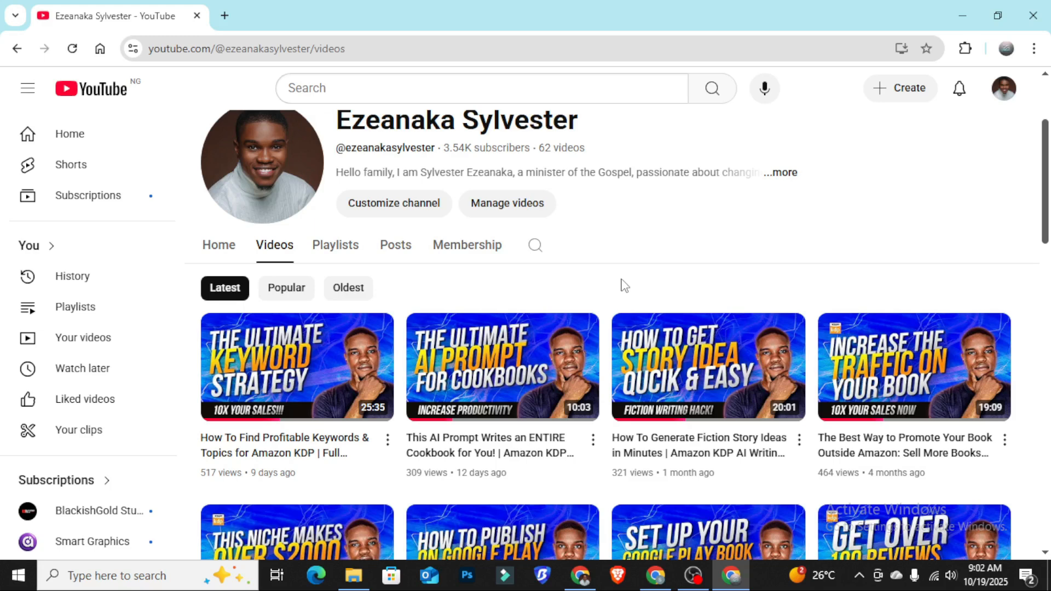
mouse_move(481, 356)
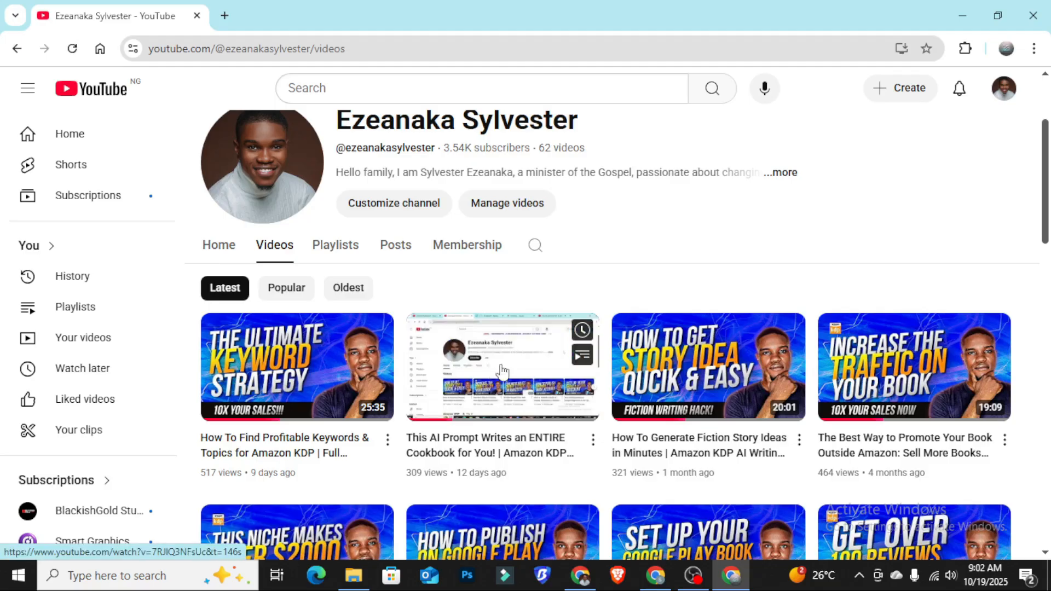
scroll(630, 285, "down", 6)
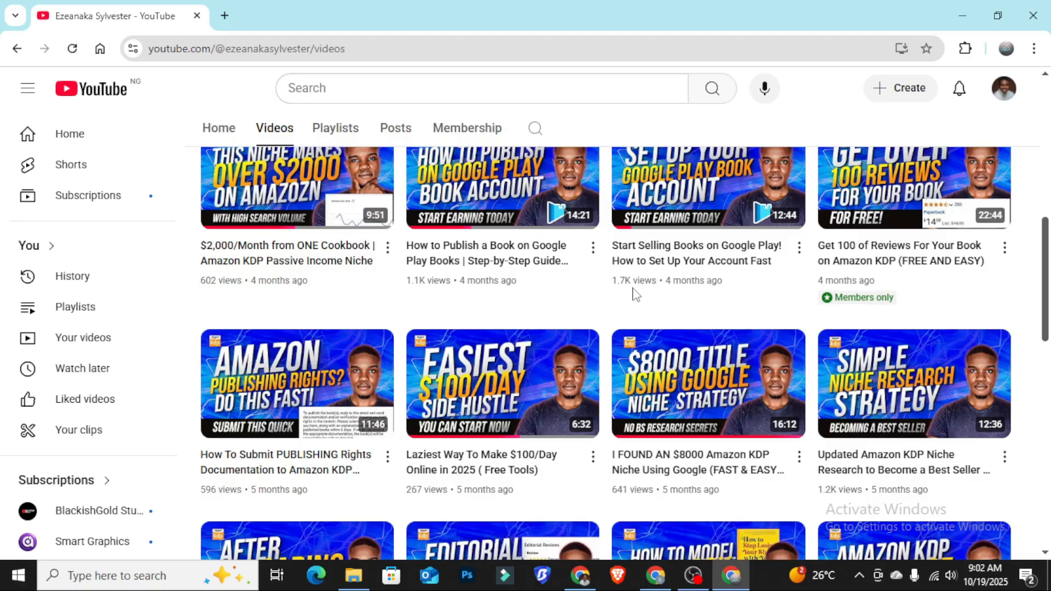
scroll(630, 282, "down", 4)
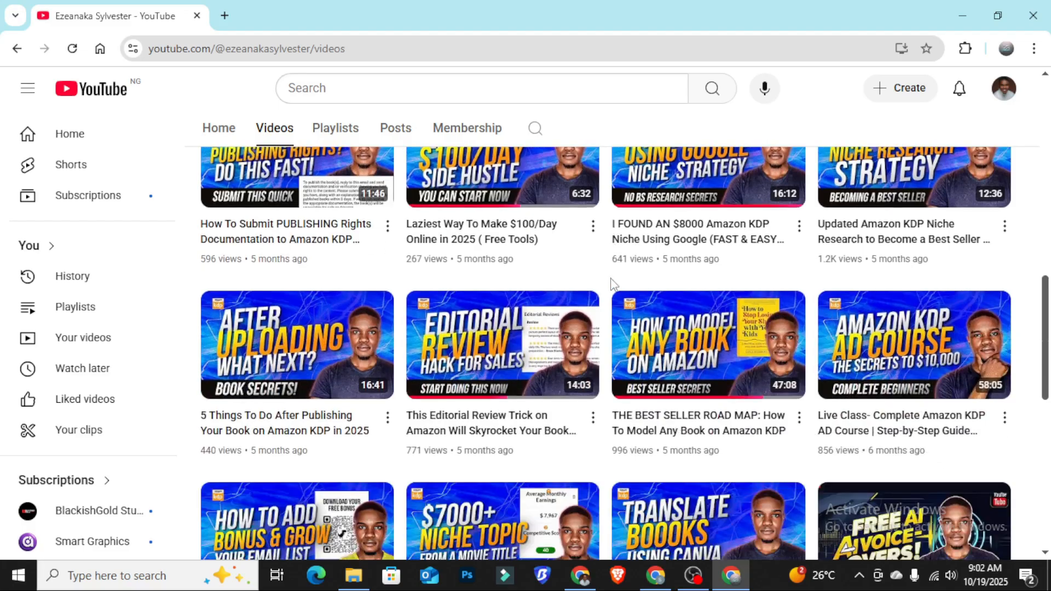
scroll(613, 284, "down", 5)
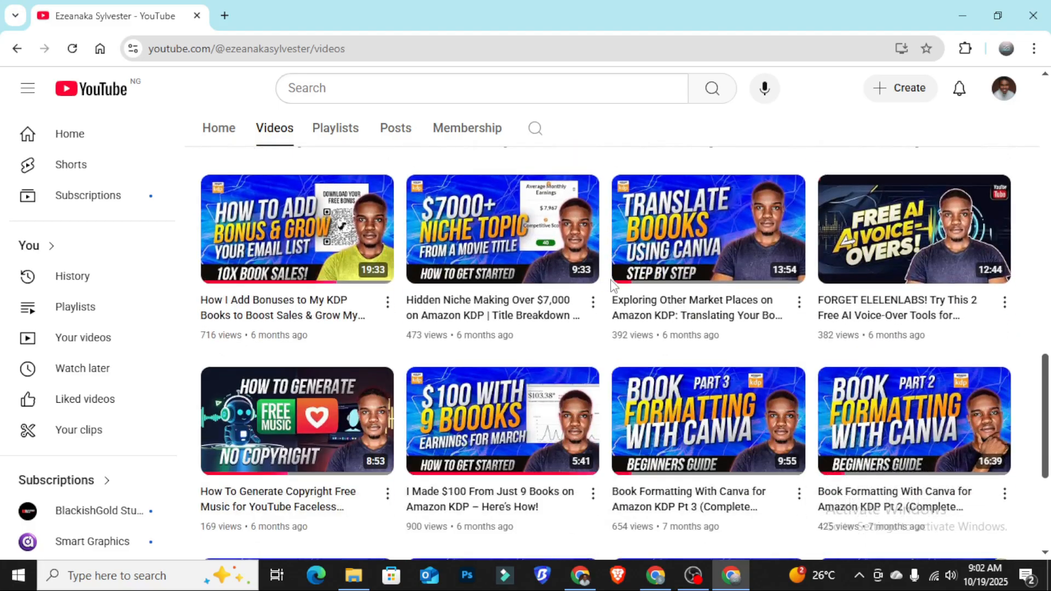
mouse_move(614, 285)
scroll(606, 344, "up", 15)
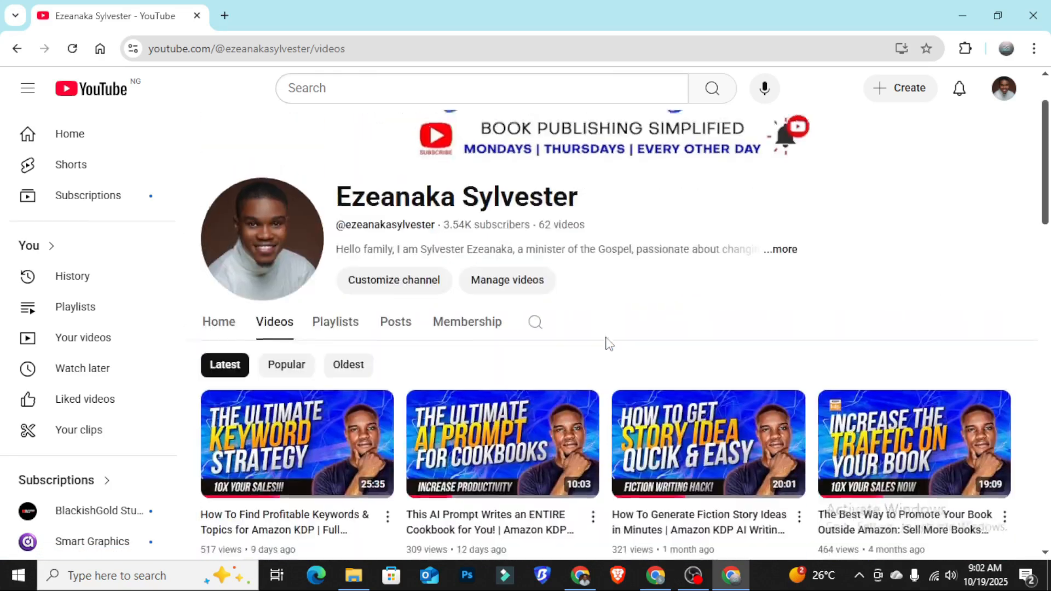
scroll(635, 331, "down", 4)
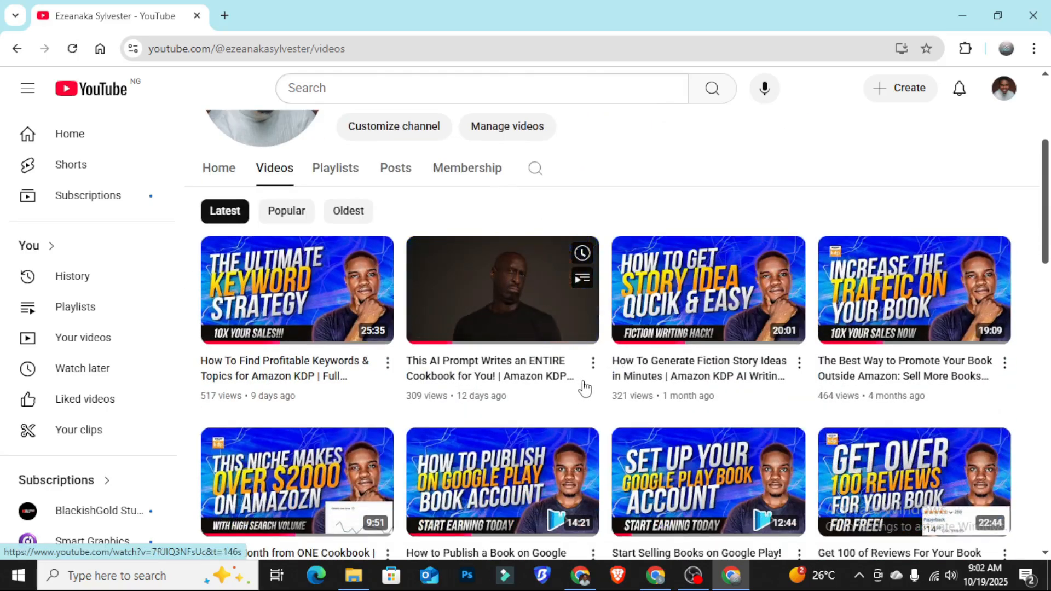
scroll(616, 403, "down", 4)
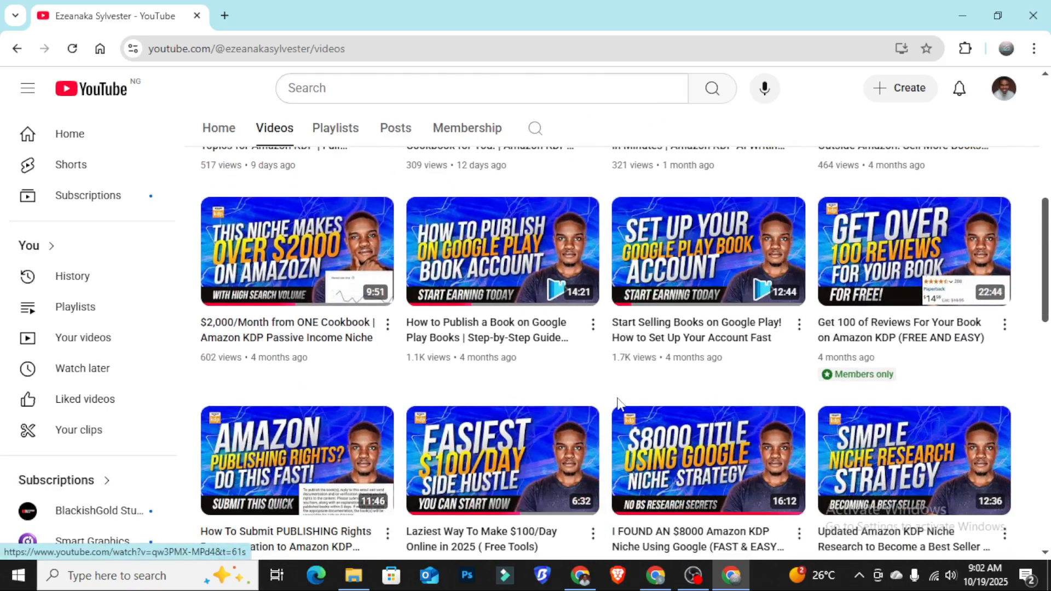
scroll(618, 405, "down", 7)
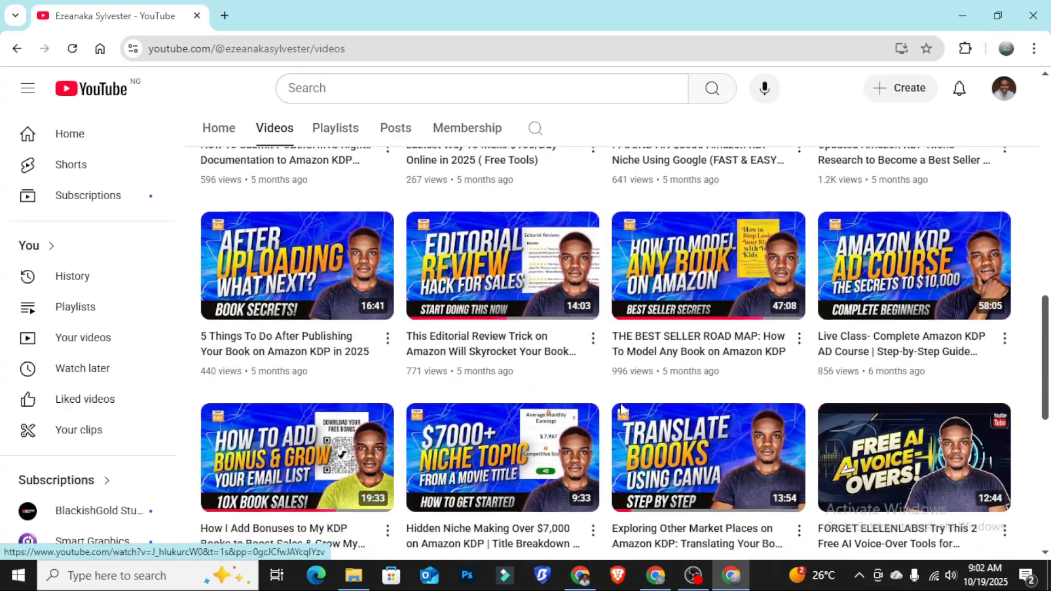
scroll(621, 408, "down", 4)
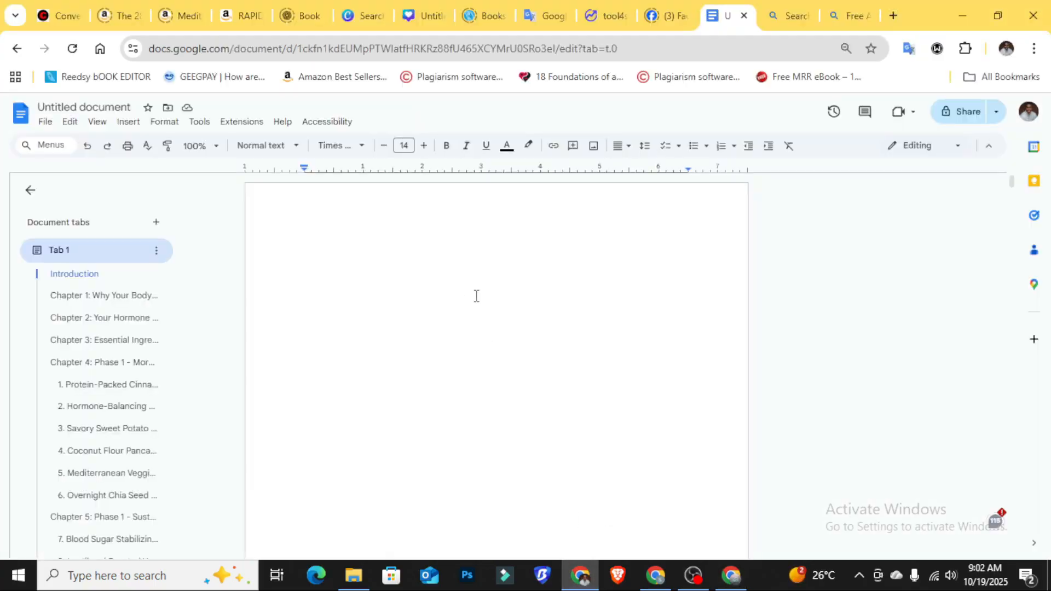
- Switch to the cookbook manuscript in Google Docs and review its pages from the Introduction through the start of Chapter 2
scroll(476, 295, "down", 10)
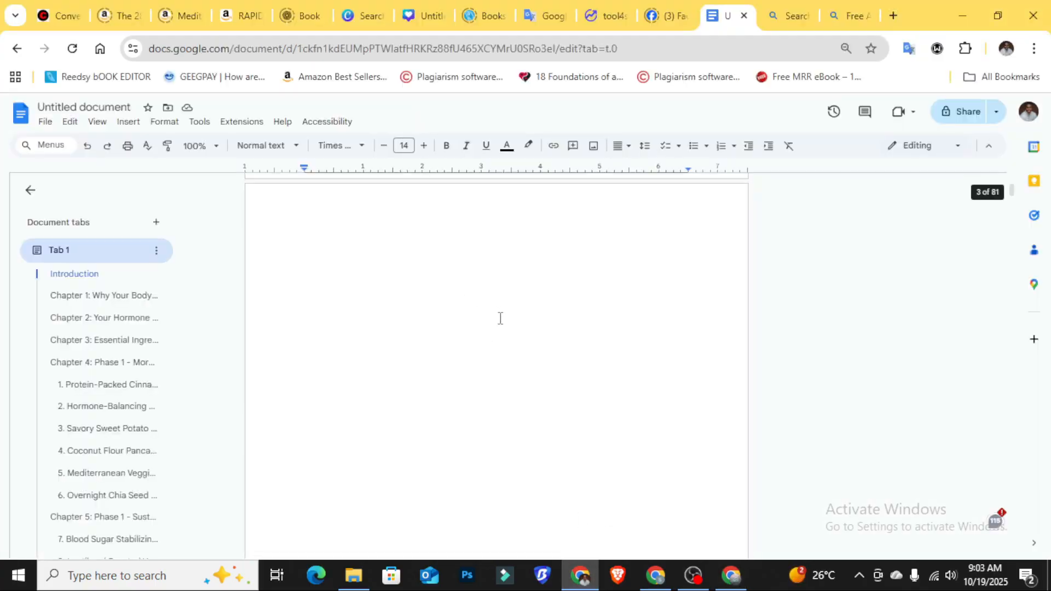
scroll(499, 318, "down", 5)
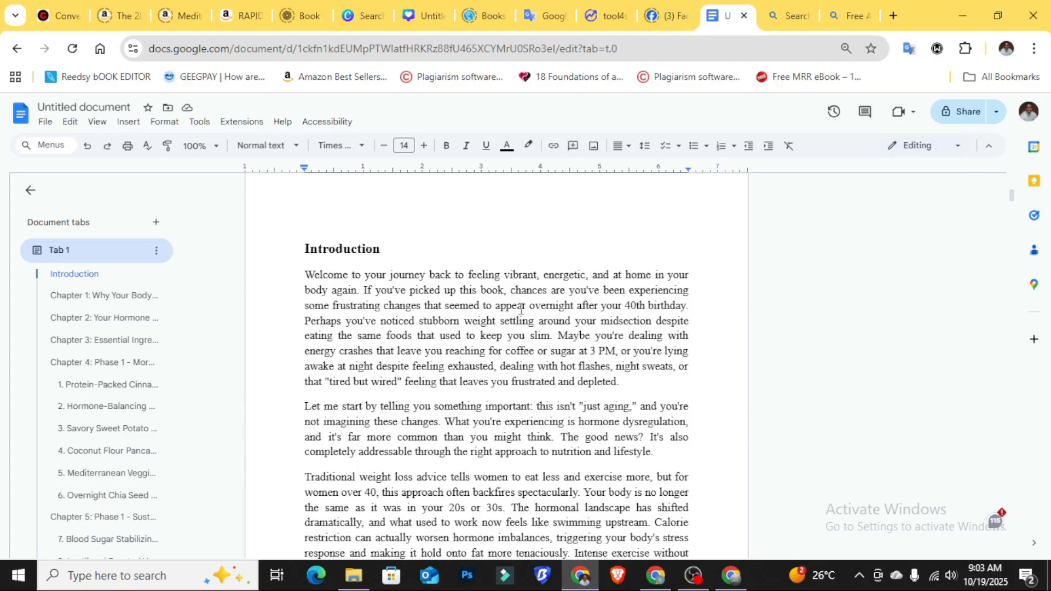
scroll(521, 310, "down", 15)
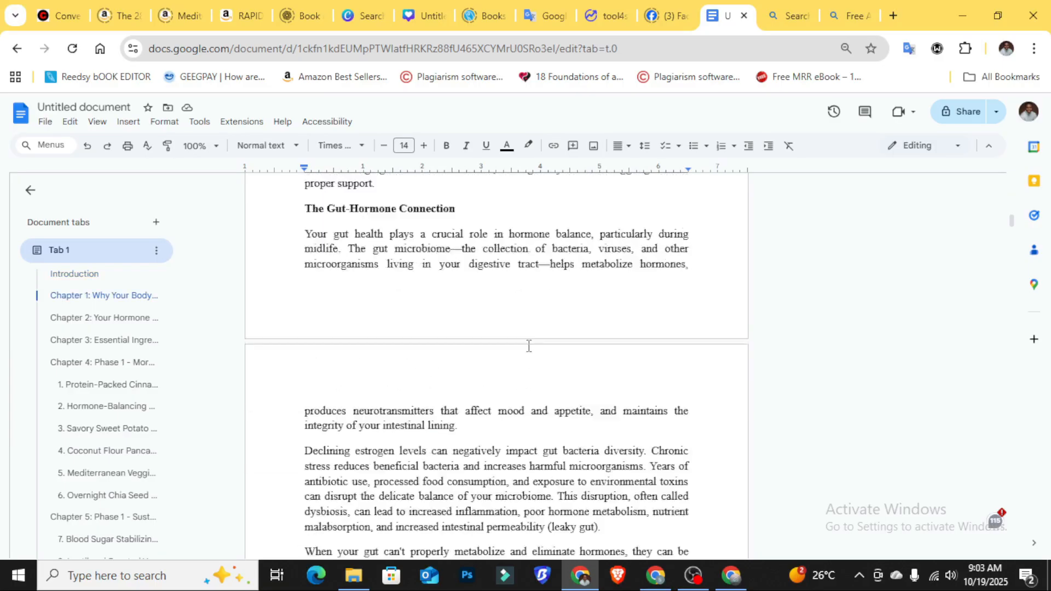
scroll(535, 351, "down", 20)
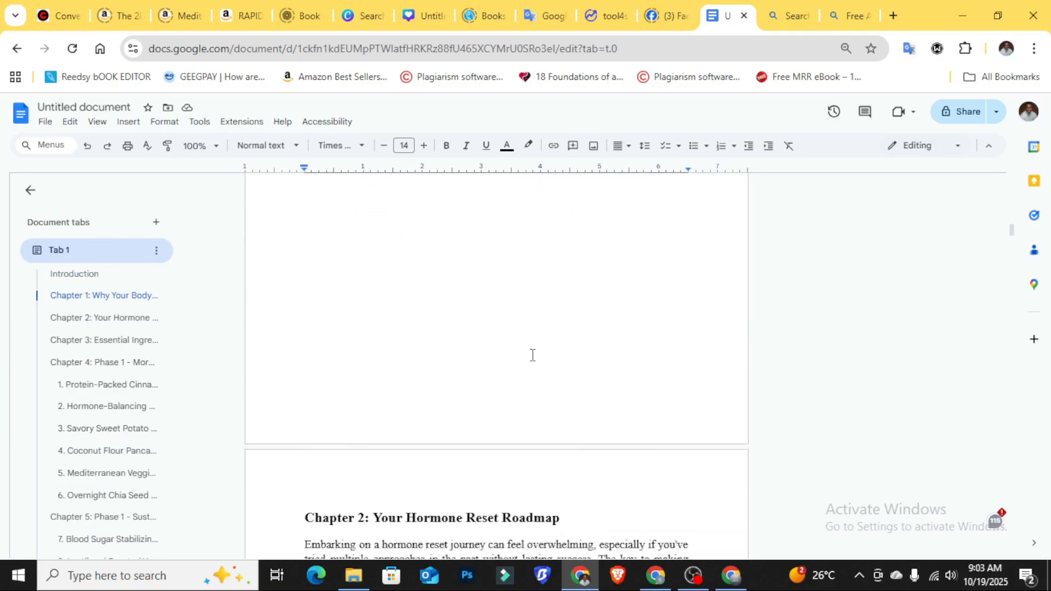
scroll(533, 368, "up", 20)
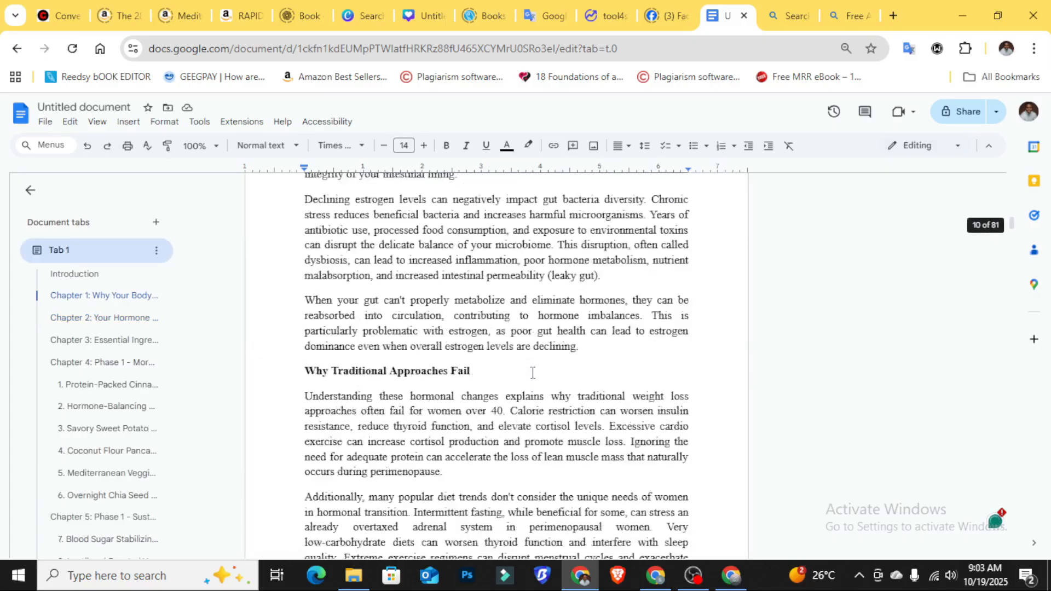
scroll(531, 374, "up", 15)
scroll(529, 372, "up", 12)
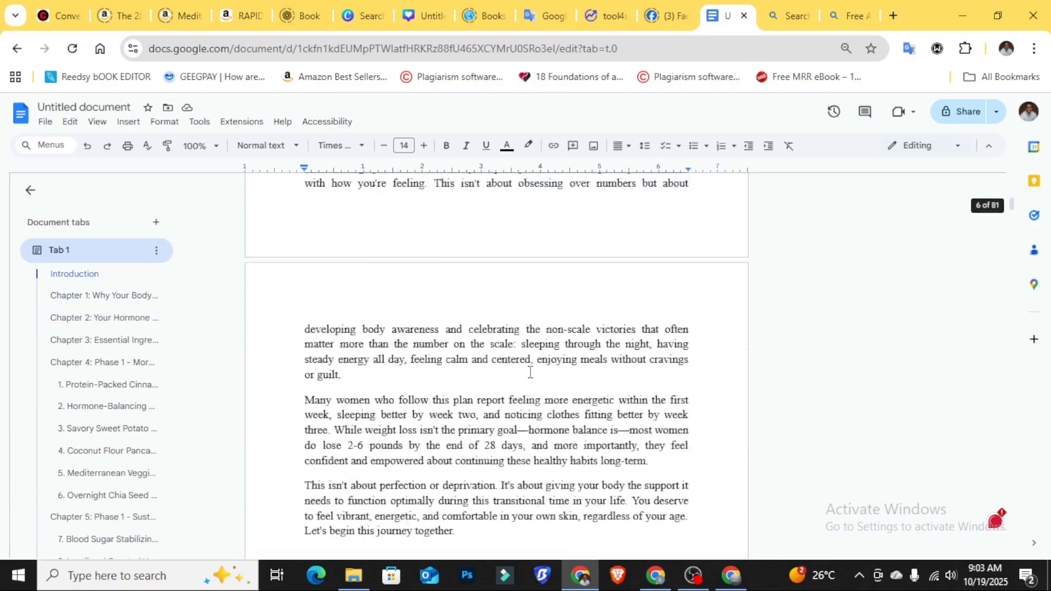
scroll(526, 372, "up", 10)
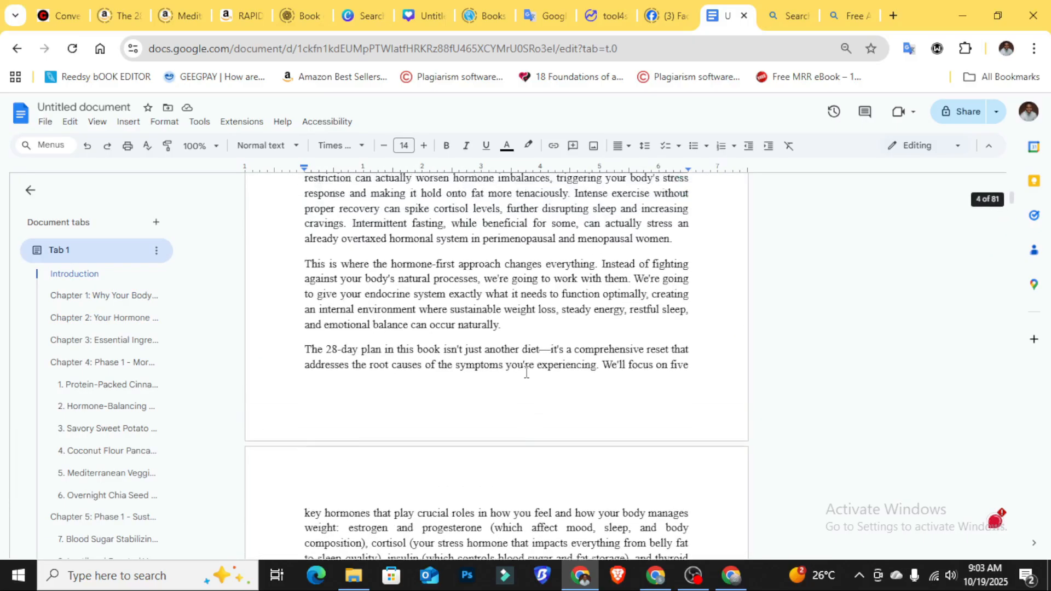
scroll(531, 377, "down", 15)
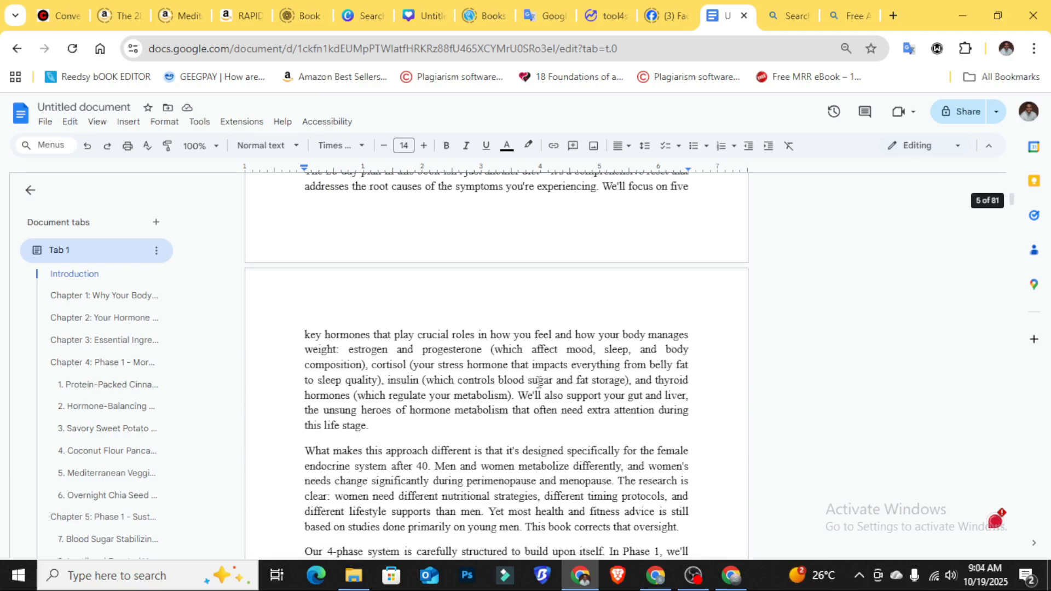
scroll(537, 381, "down", 8)
scroll(536, 385, "down", 10)
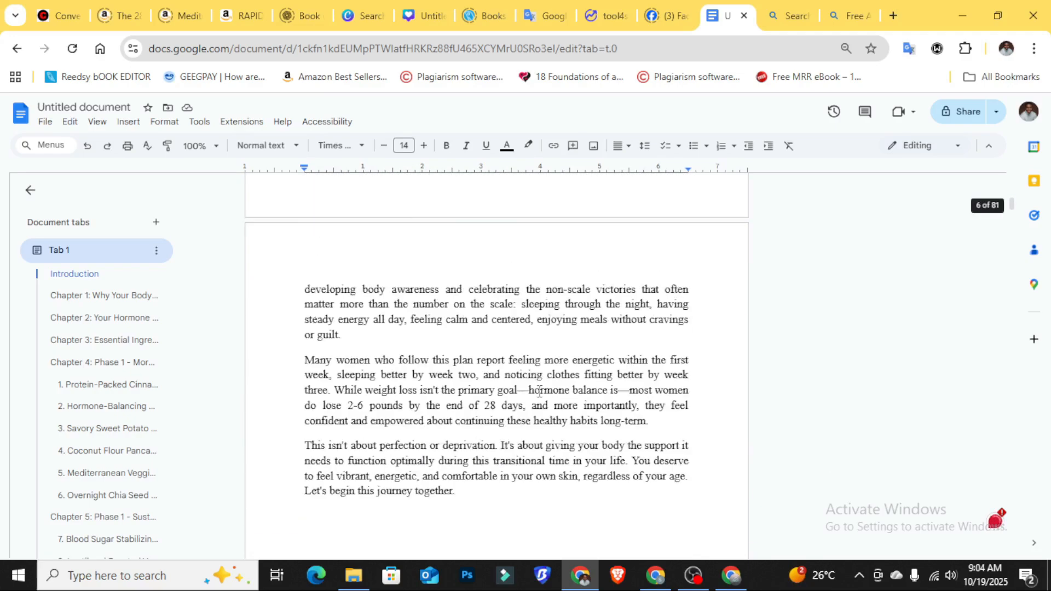
- Set the font of the entire manuscript to Times New Roman
left_click(493, 390)
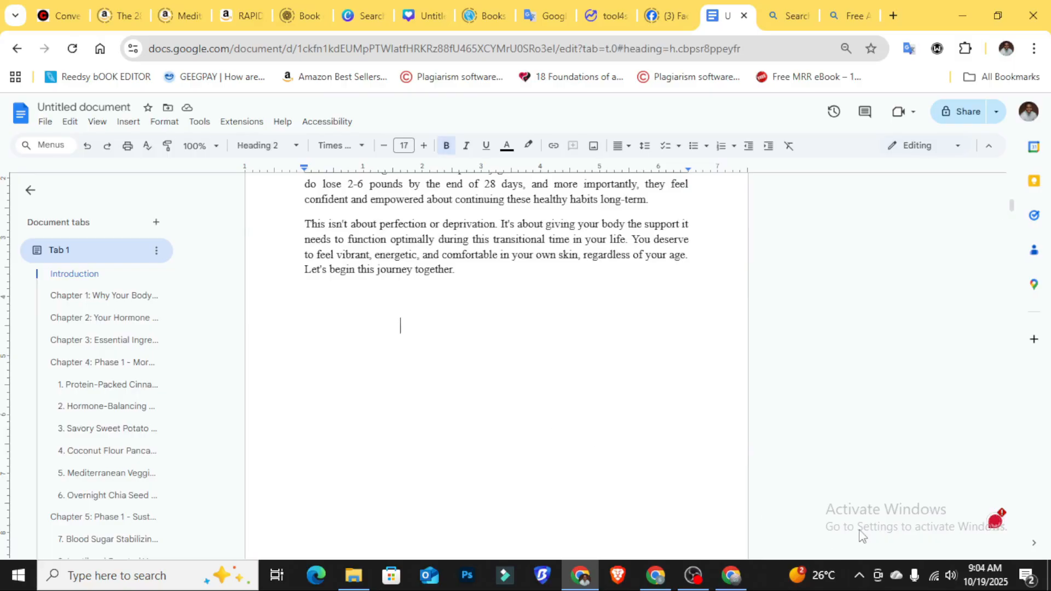
key("ctrl+a")
left_click(492, 283)
scroll(514, 298, "up", 3)
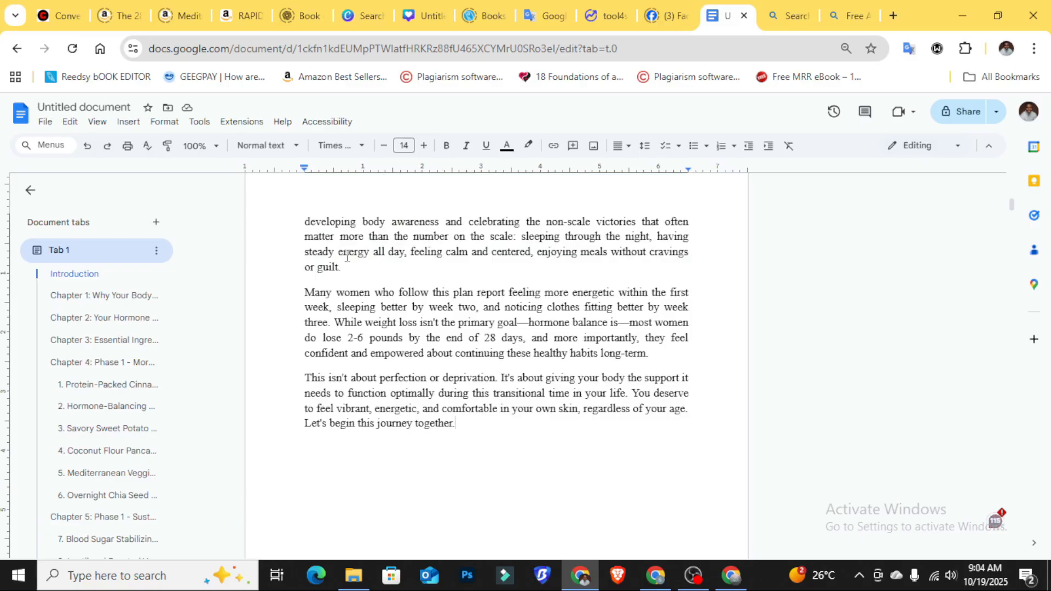
key("ctrl+a")
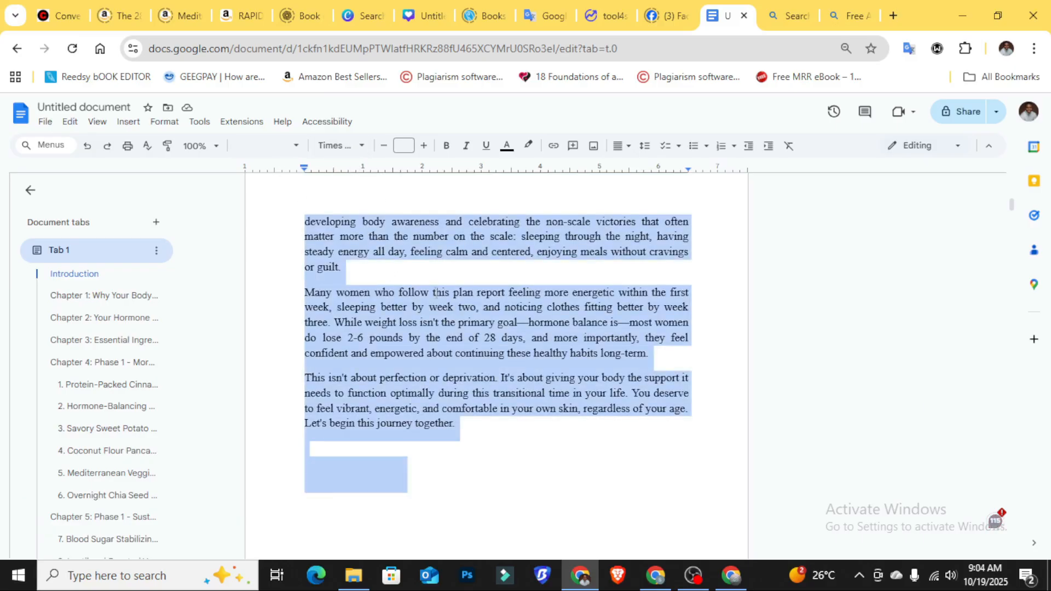
left_click(361, 145)
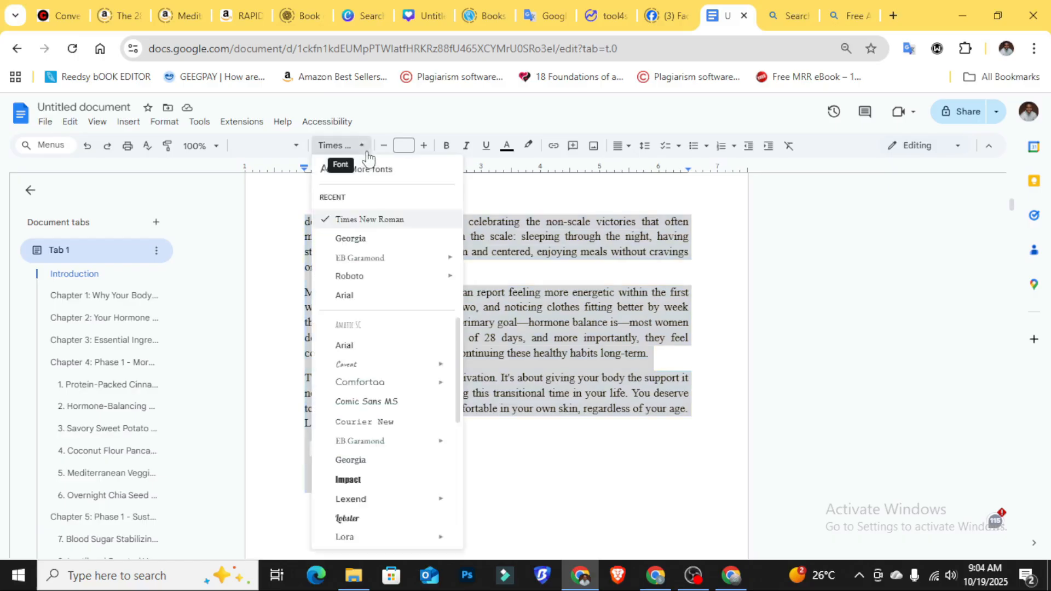
left_click(357, 220)
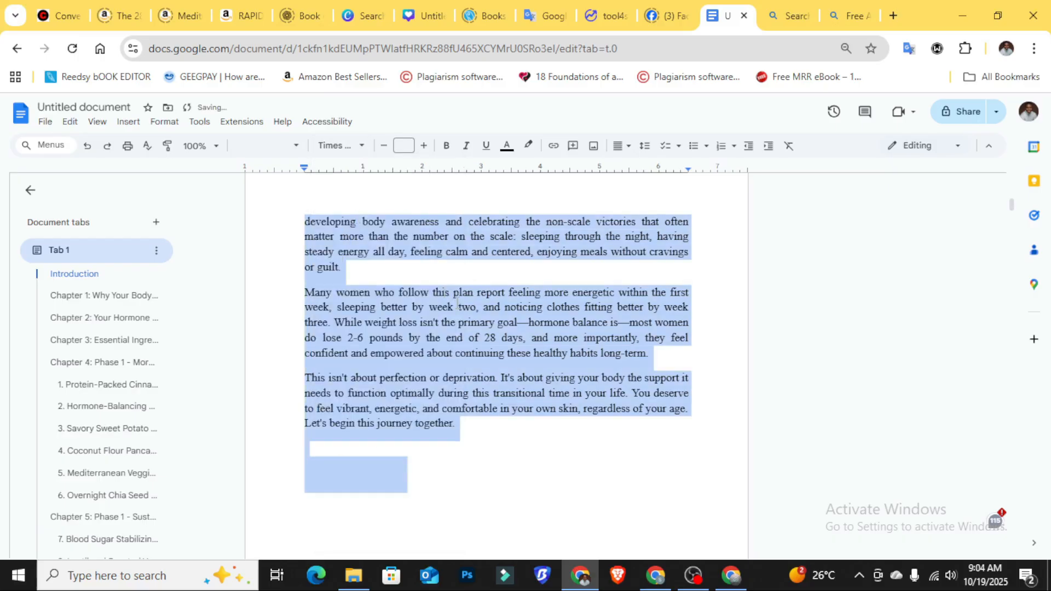
- Increase the font size of the "Introduction" heading to 20
scroll(417, 321, "up", 15)
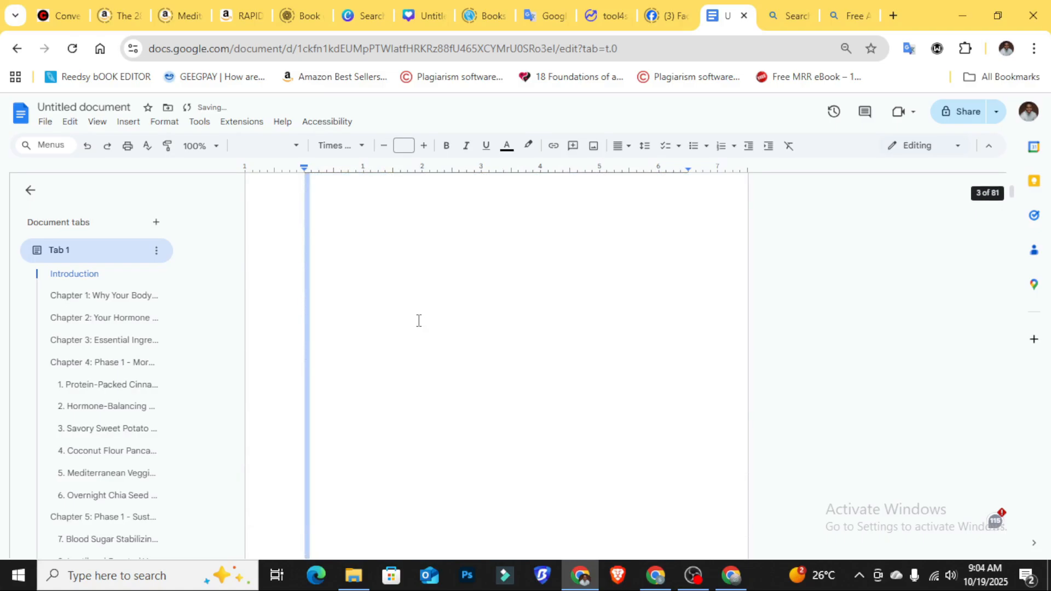
scroll(427, 329, "down", 5)
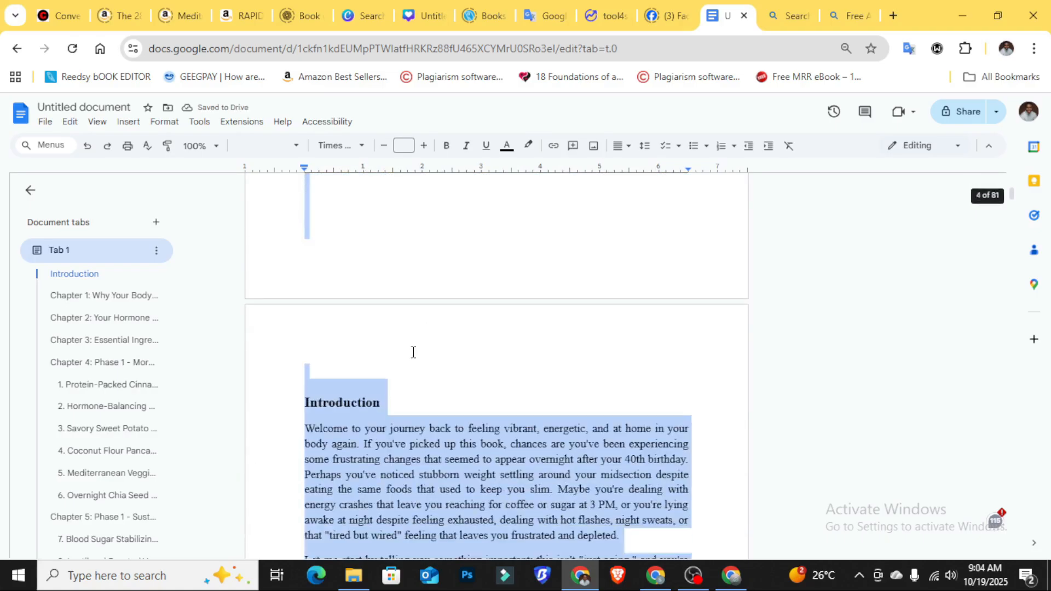
left_click(420, 380)
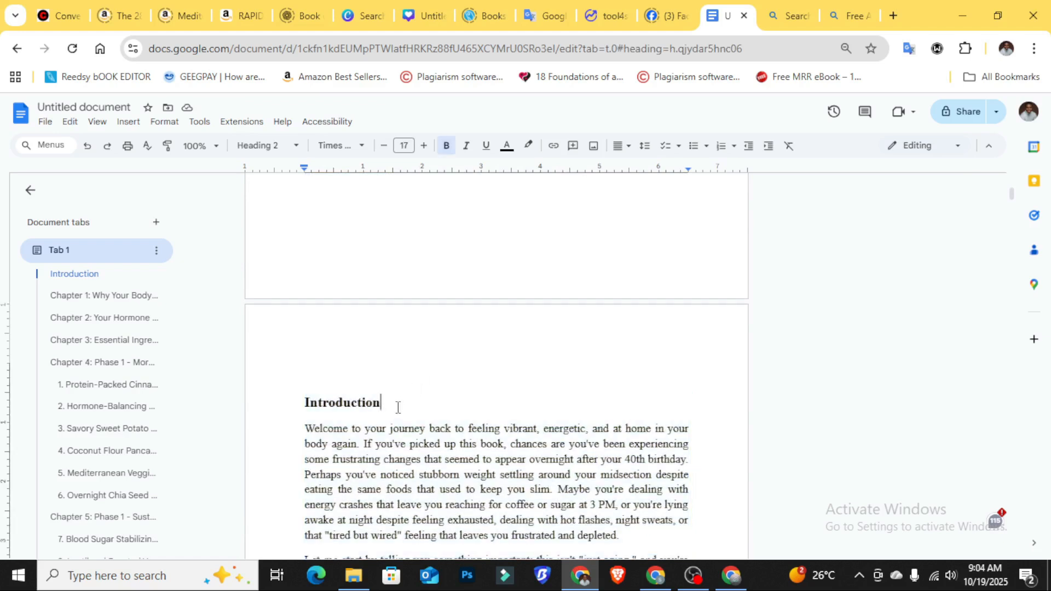
left_click_drag(398, 408, 307, 404)
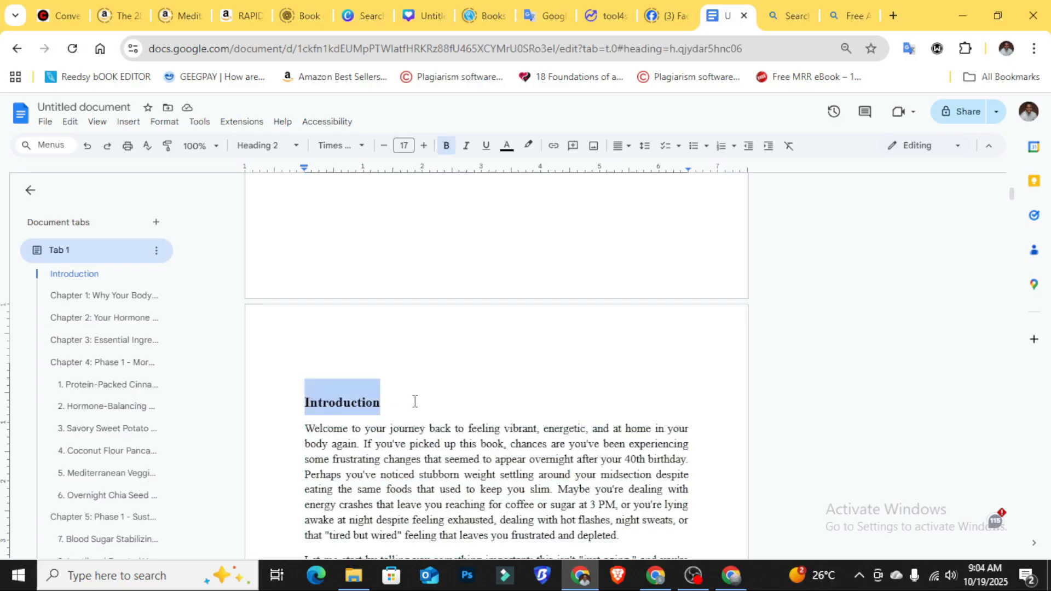
left_click(423, 146)
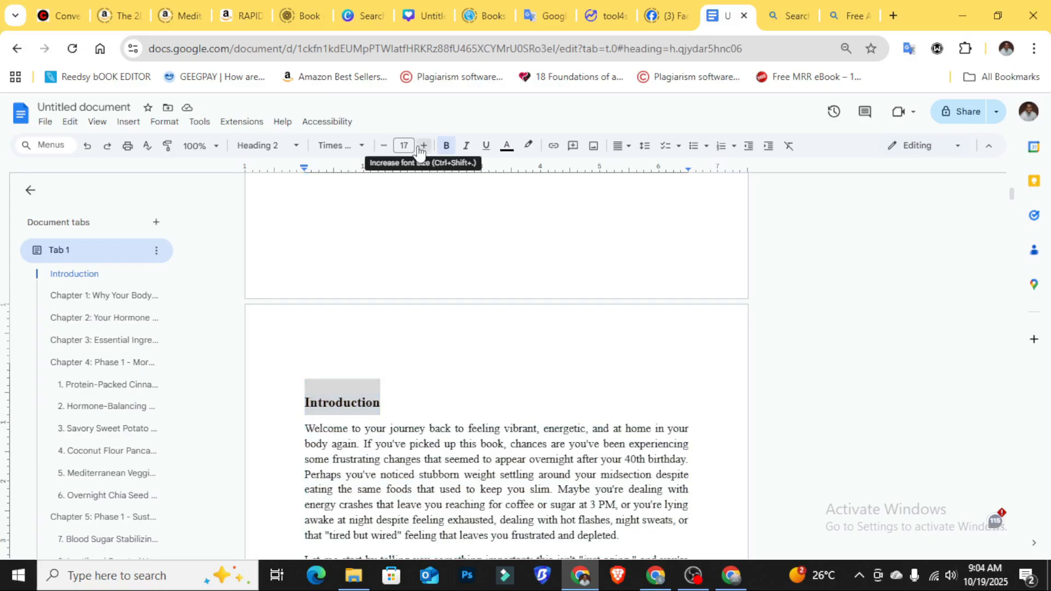
left_click(423, 146)
left_click(423, 146)
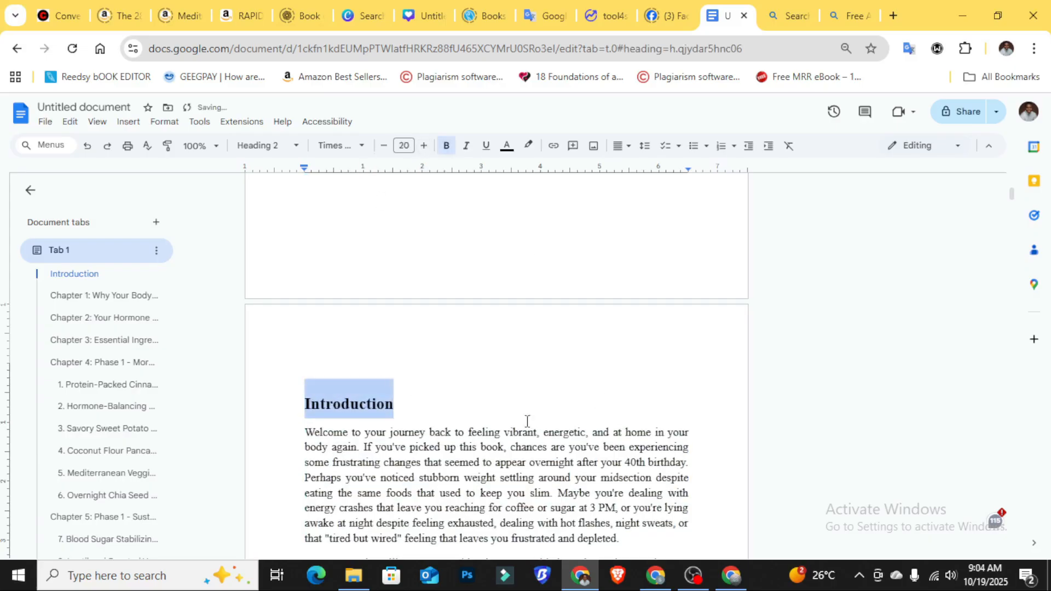
- Update the Heading 1 style to match the "Introduction" heading
left_click(296, 146)
mouse_move(330, 311)
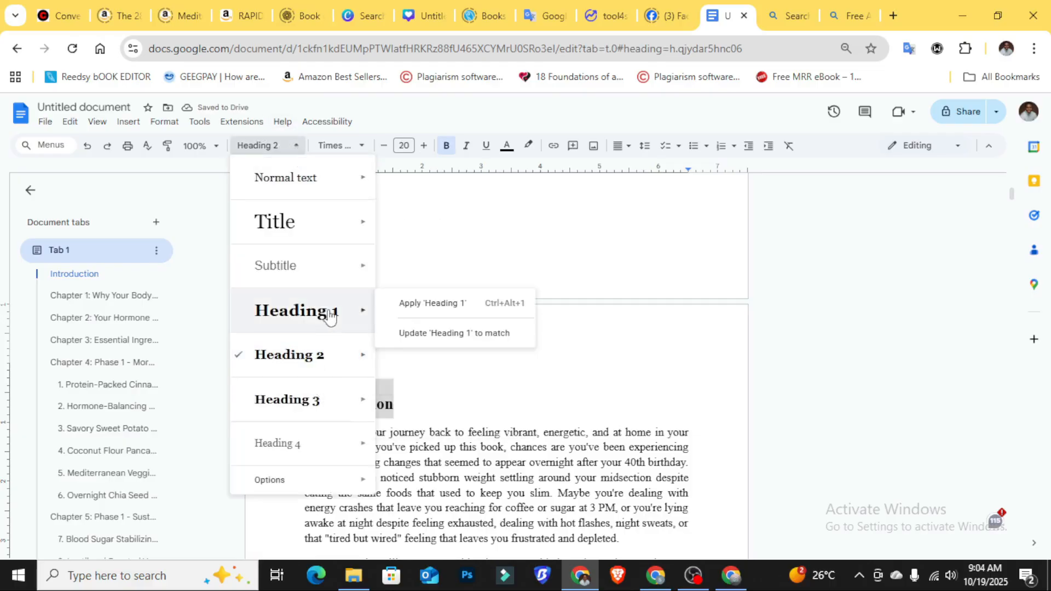
left_click(451, 334)
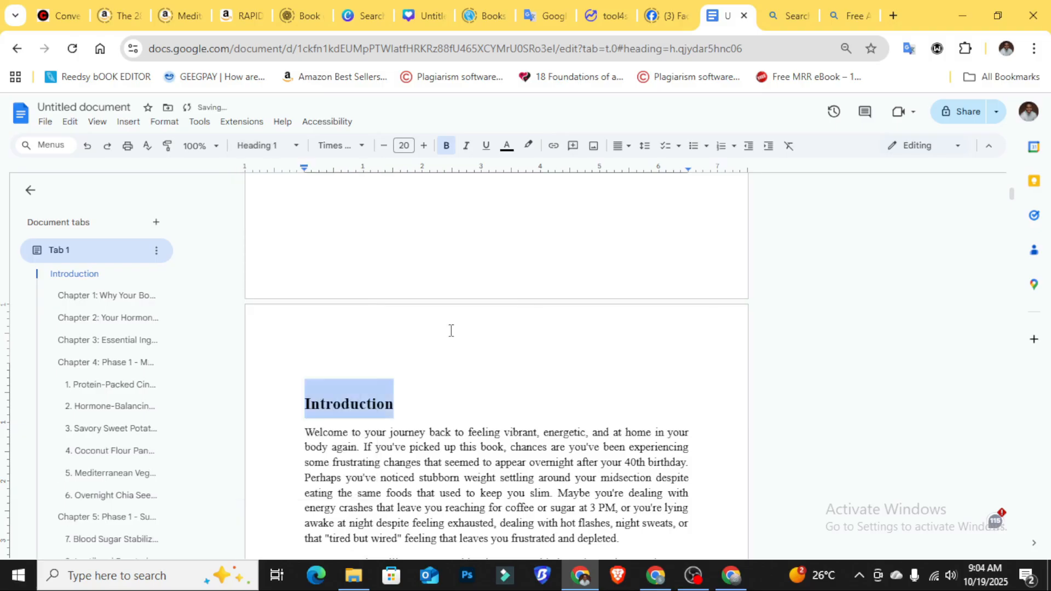
left_click(404, 394)
left_click(367, 402)
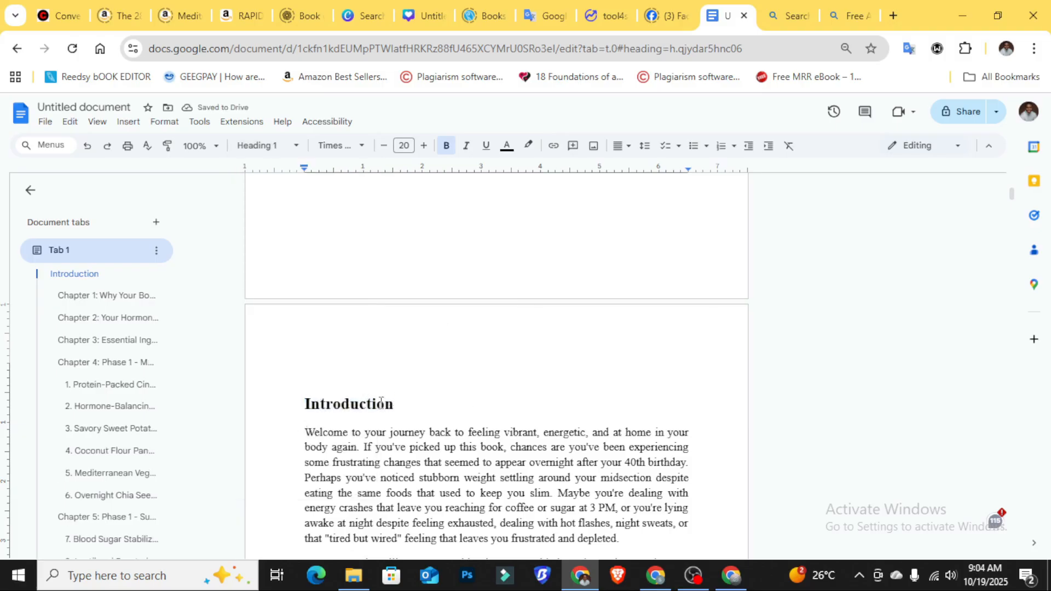
scroll(269, 303, "down", 3)
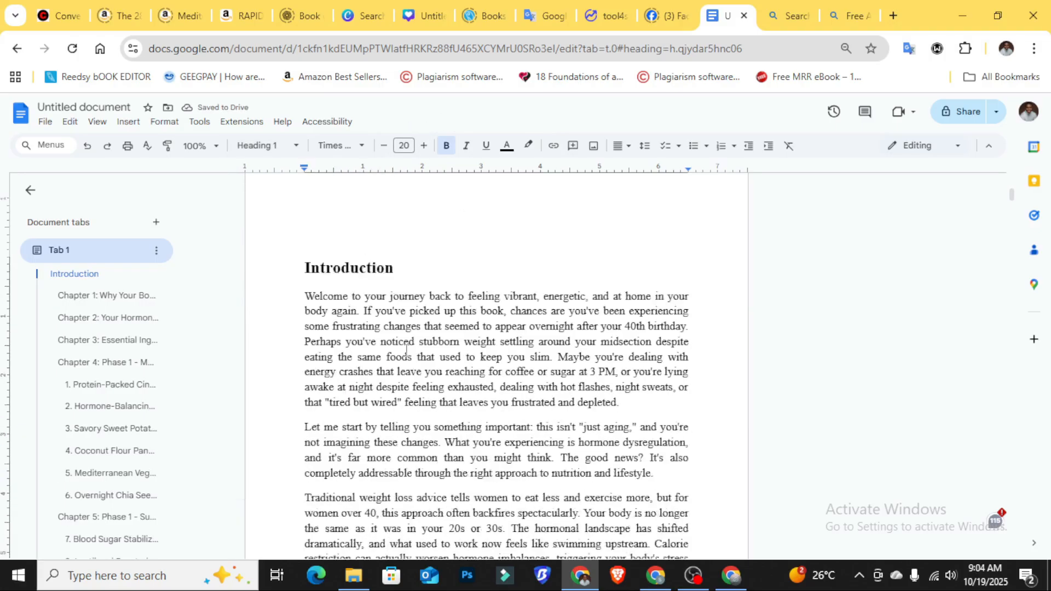
left_click_drag(299, 286, 410, 343)
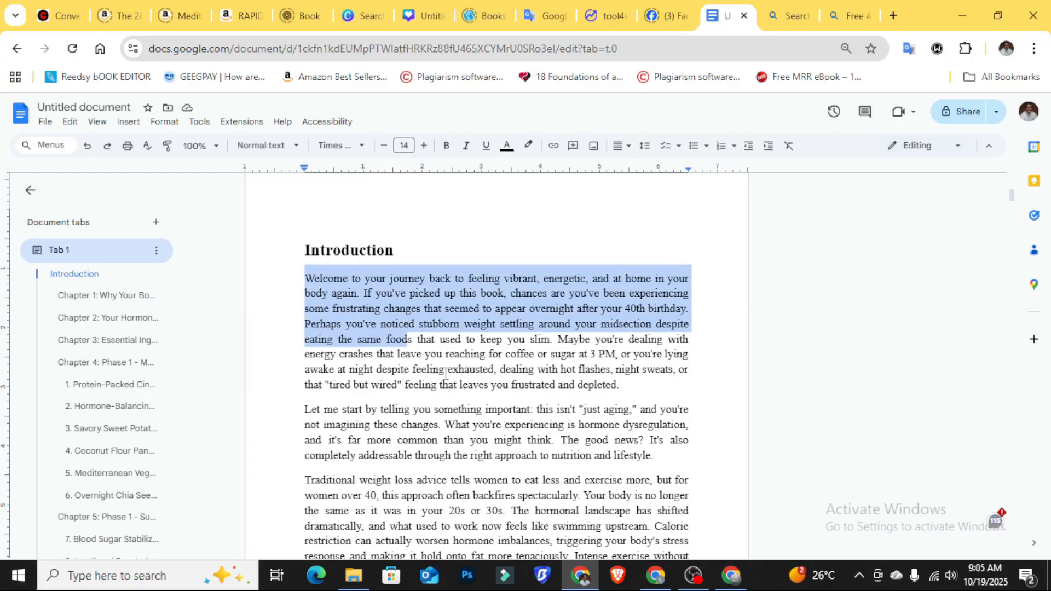
scroll(446, 373, "up", 3)
scroll(448, 379, "down", 4)
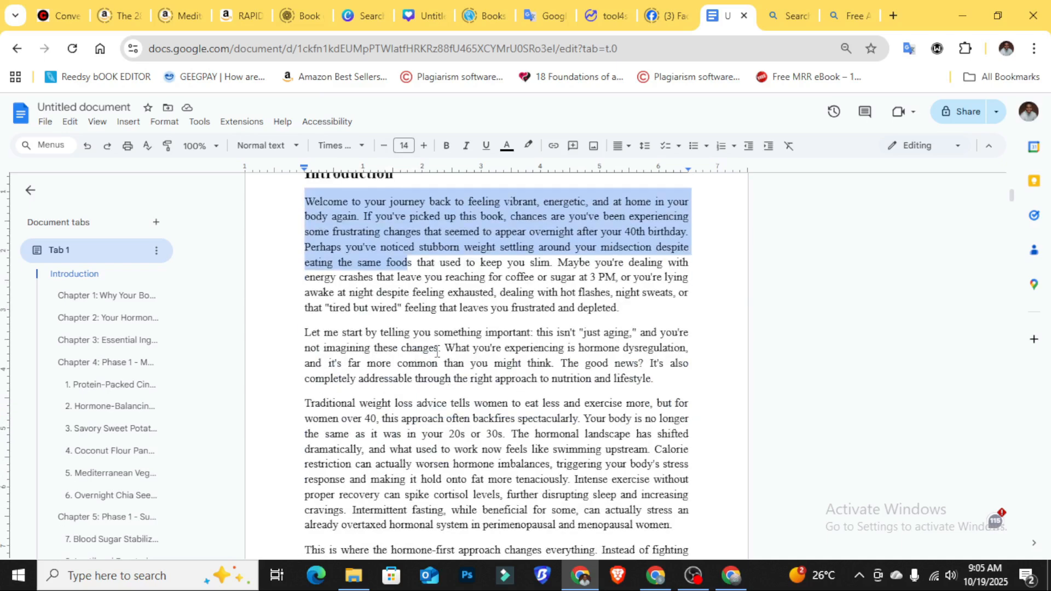
scroll(437, 352, "up", 3)
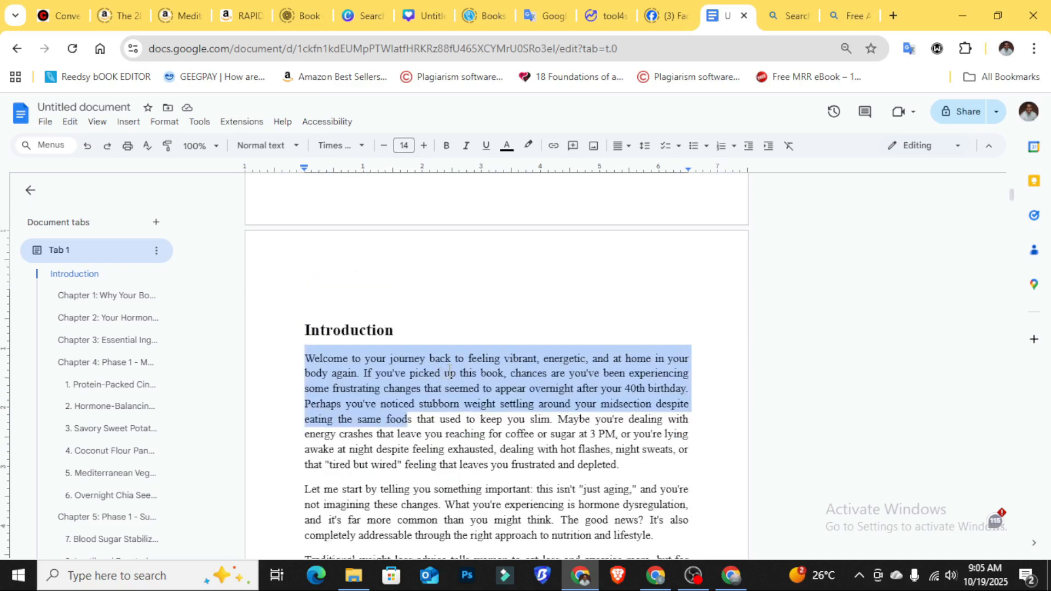
scroll(446, 370, "up", 3)
scroll(453, 374, "down", 4)
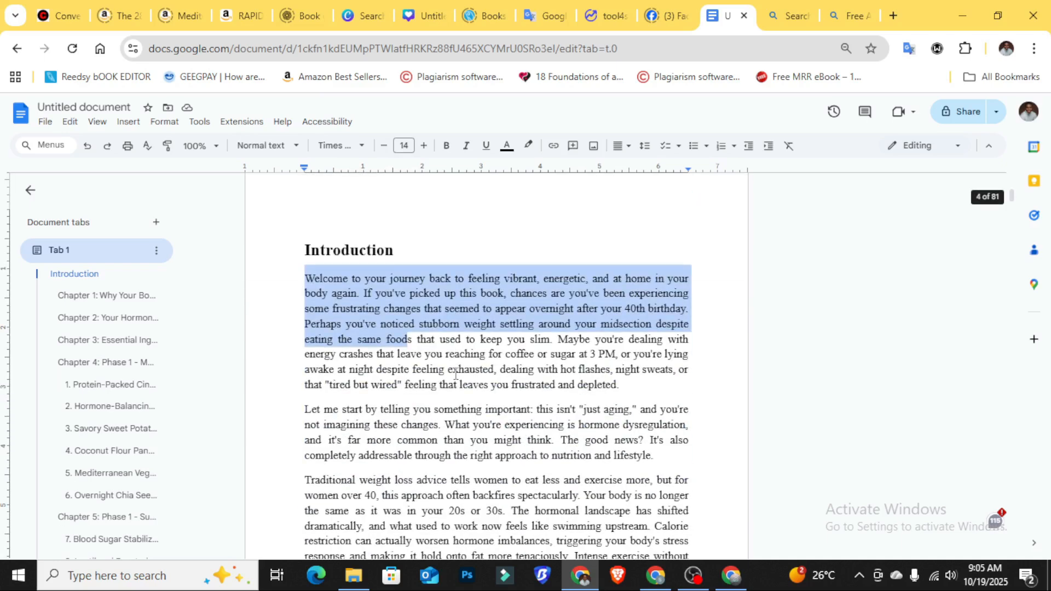
scroll(458, 374, "up", 3)
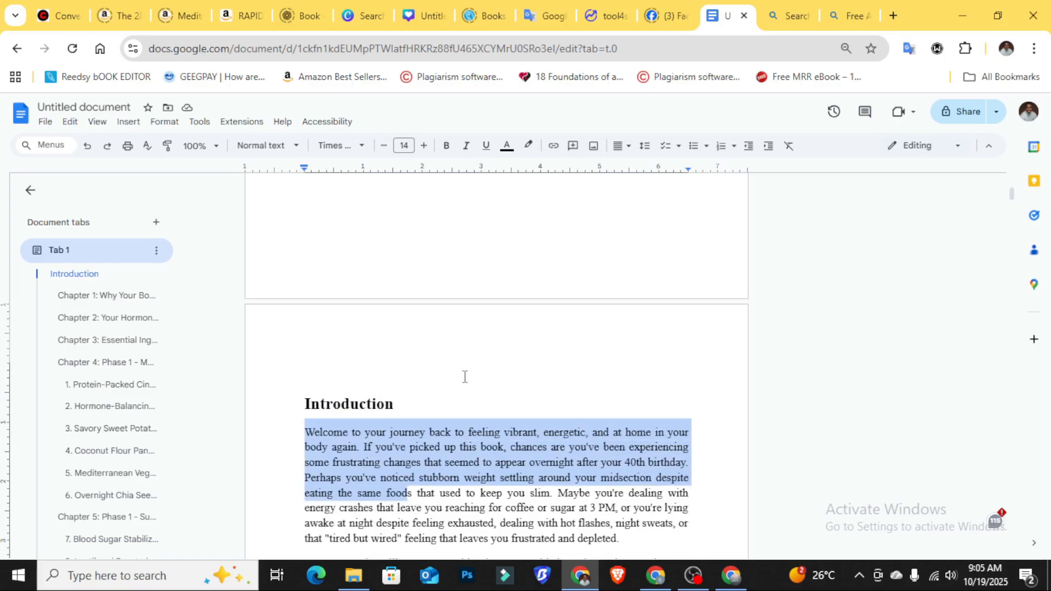
- Check the paper size options available for the whole document in the page setup, and leave without applying changes
left_click(46, 124)
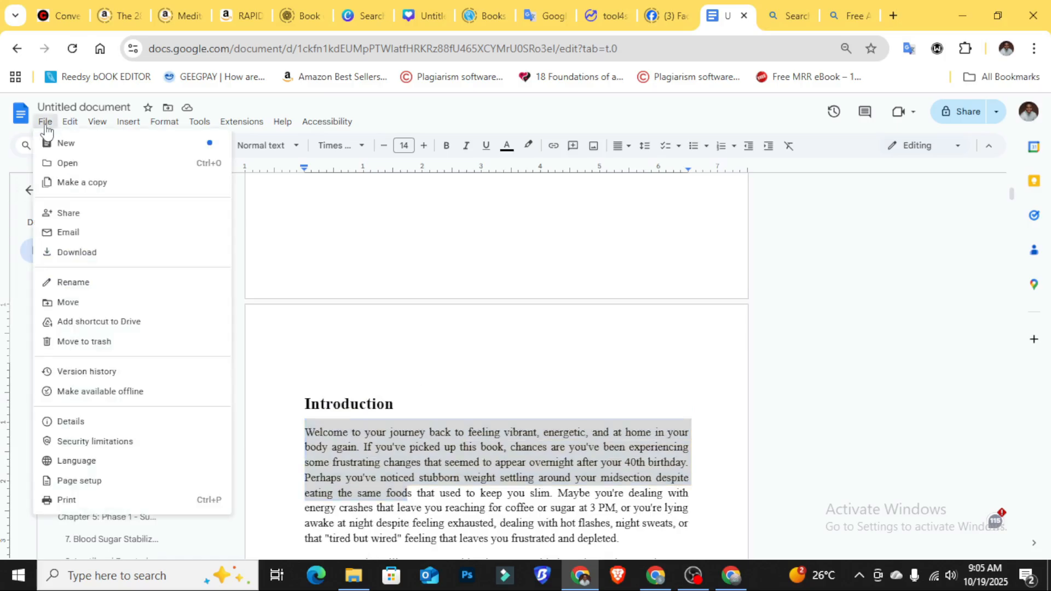
left_click(101, 481)
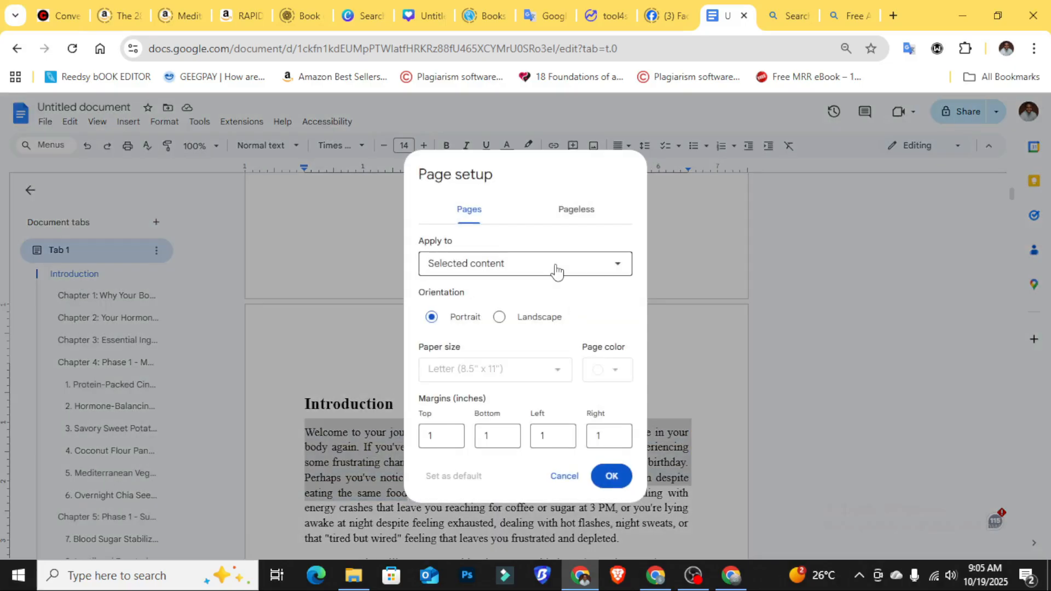
left_click(521, 266)
left_click(473, 299)
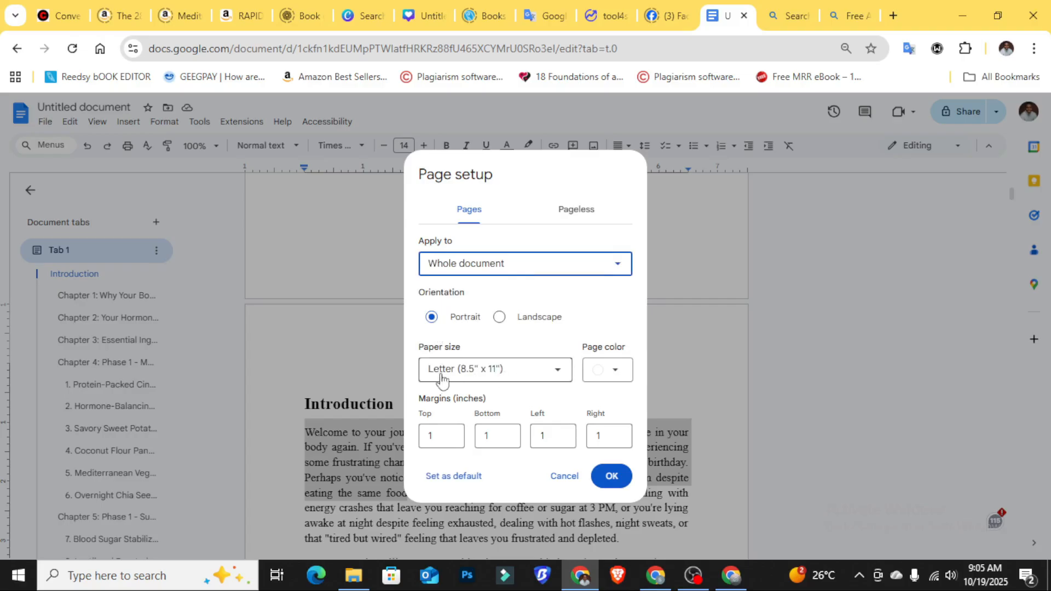
left_click(554, 374)
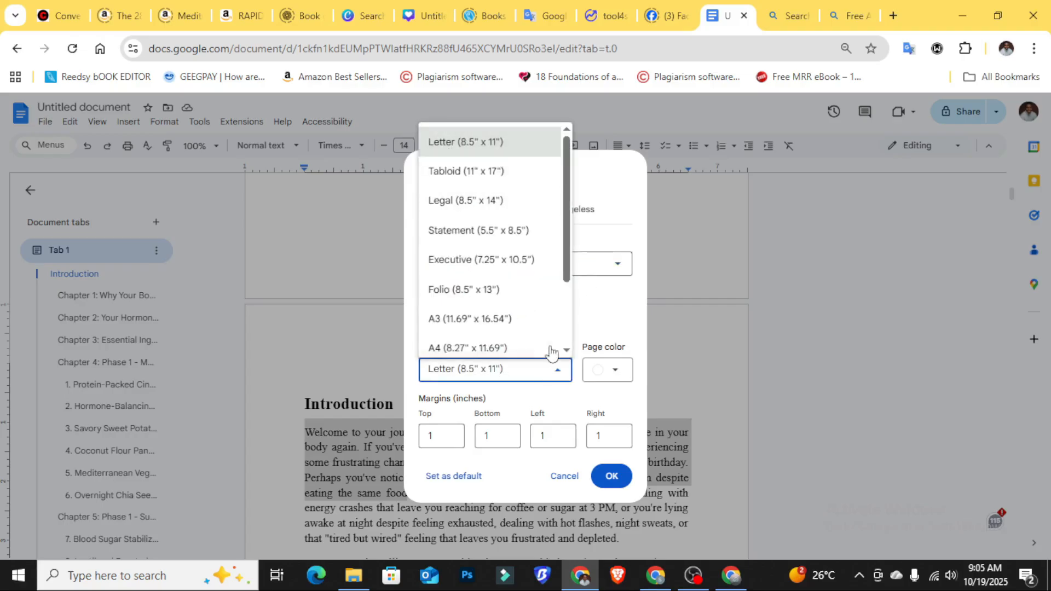
left_click(560, 371)
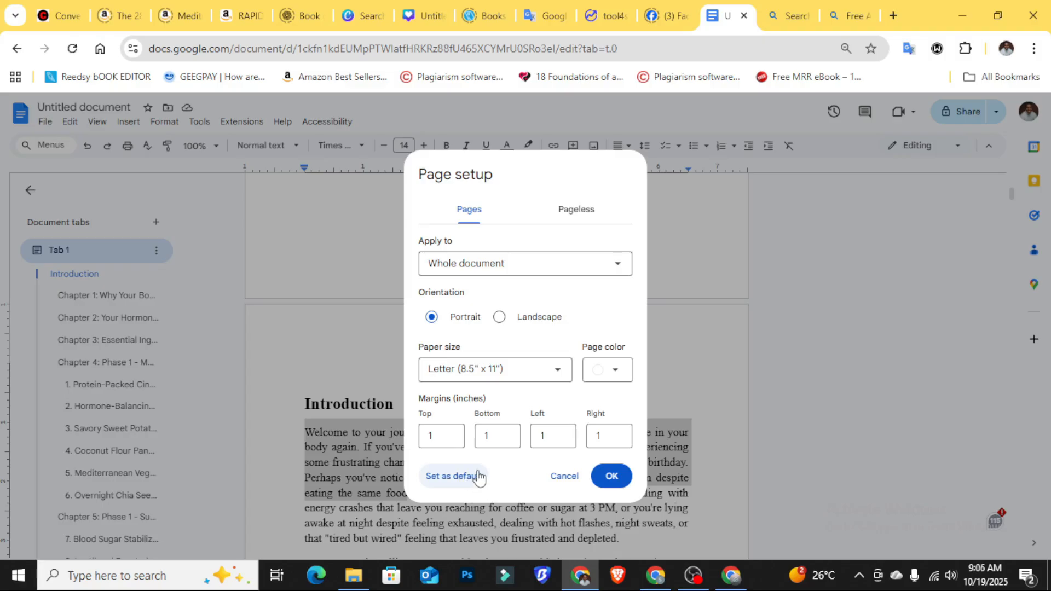
left_click(564, 477)
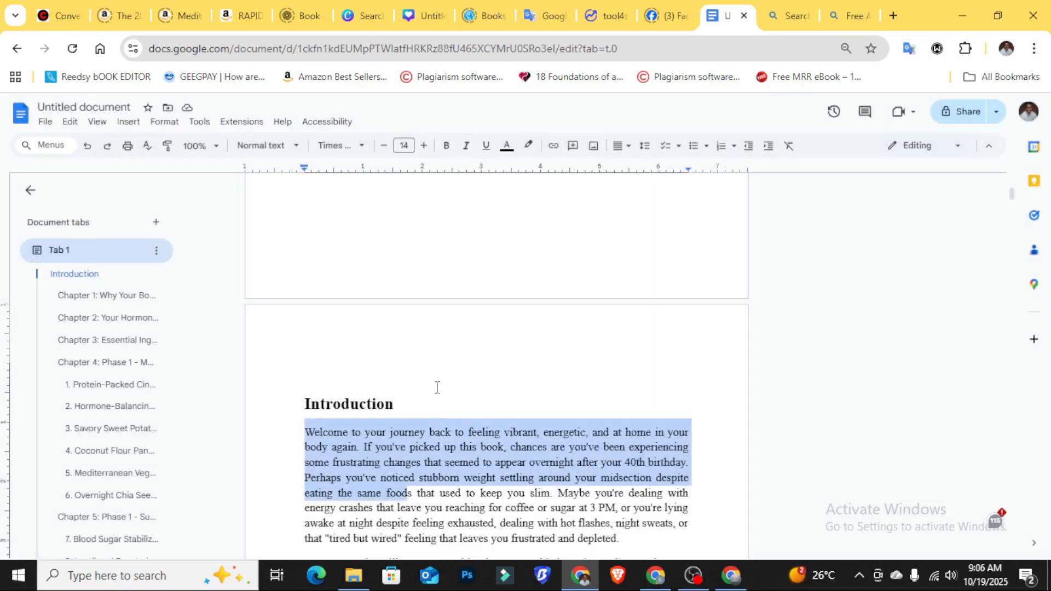
- Update the Normal text style to match the body text of the Introduction's first paragraph
scroll(437, 387, "down", 2)
left_click(339, 385)
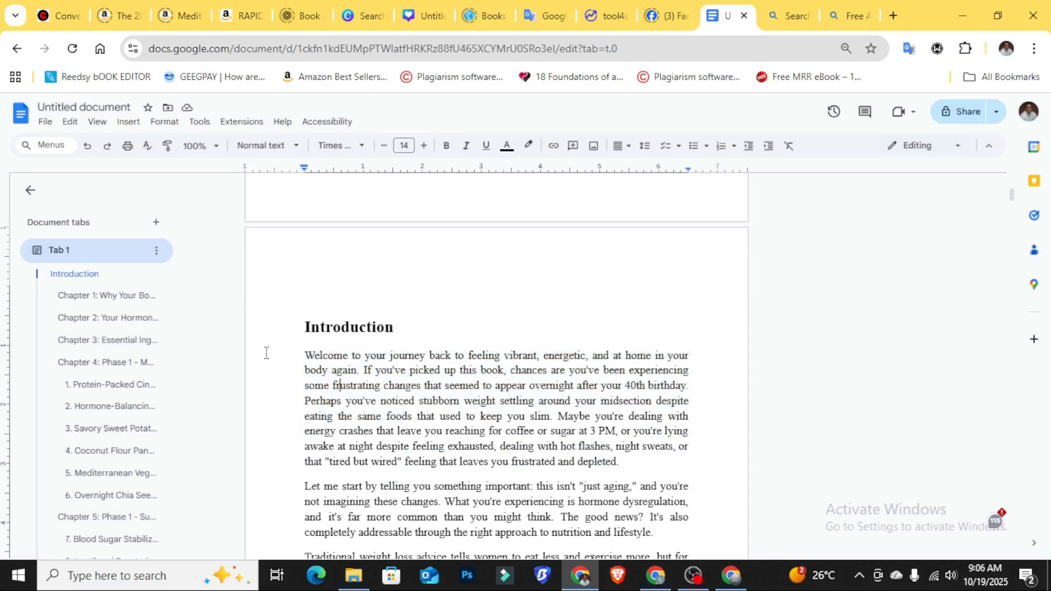
left_click(422, 391, "shift")
left_click(301, 147)
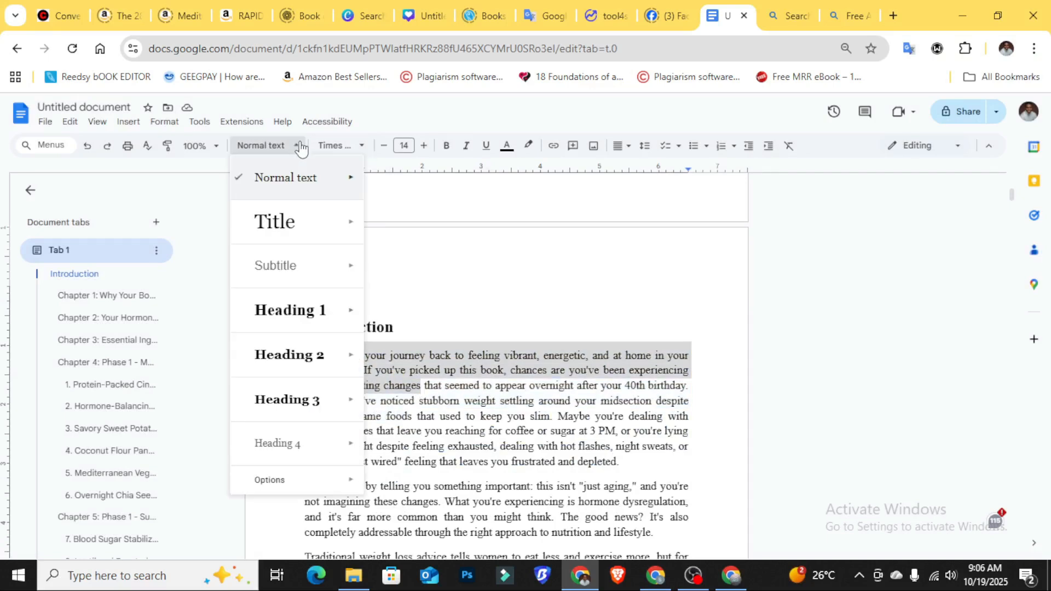
mouse_move(301, 182)
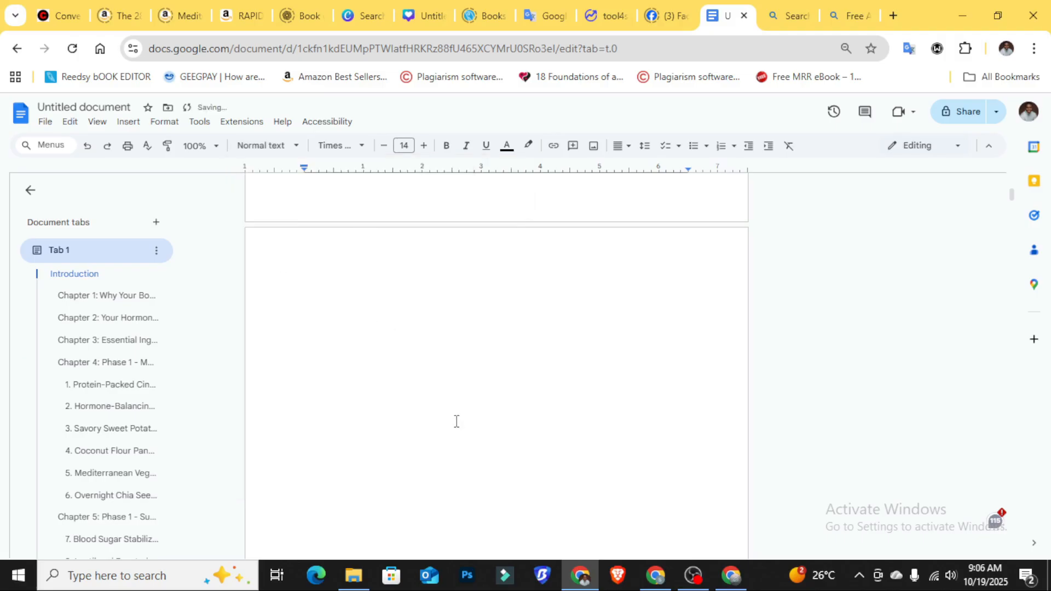
- Insert a blank line between the "Introduction" heading and its first paragraph
scroll(449, 359, "down", 18)
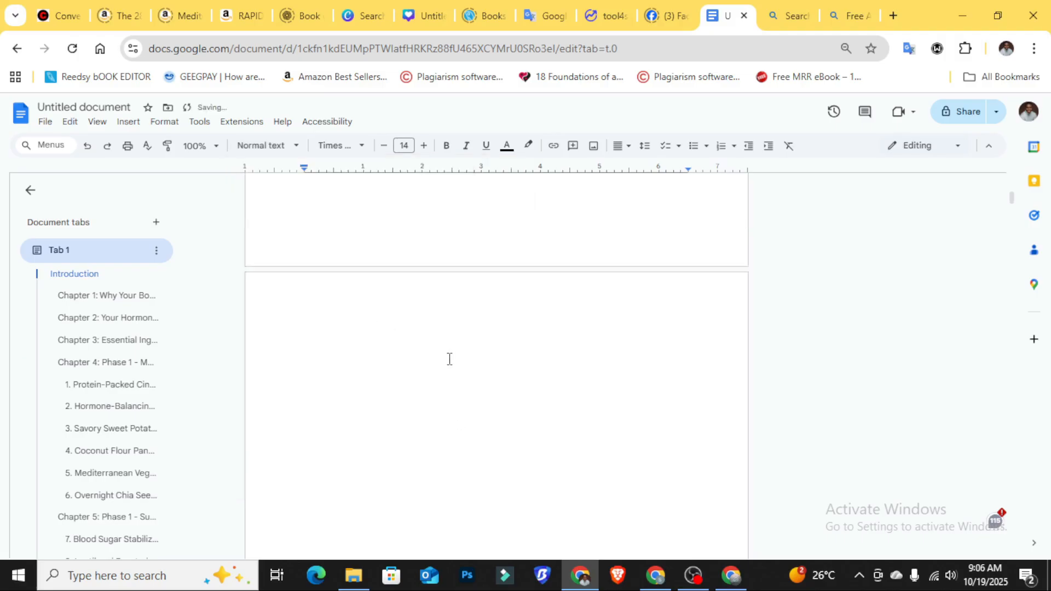
scroll(394, 440, "up", 5)
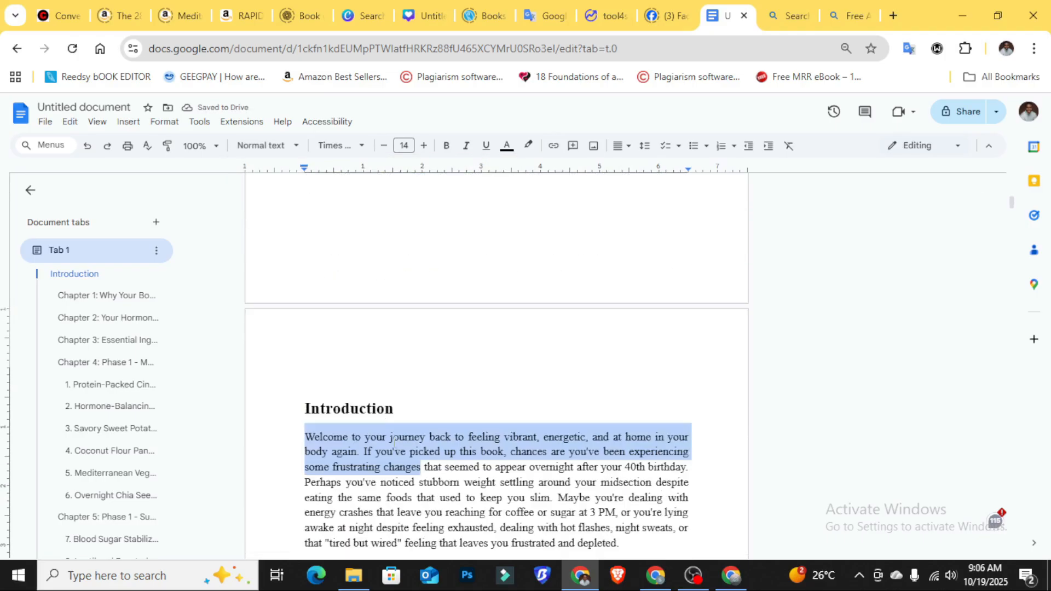
scroll(549, 375, "down", 3)
left_click(439, 389)
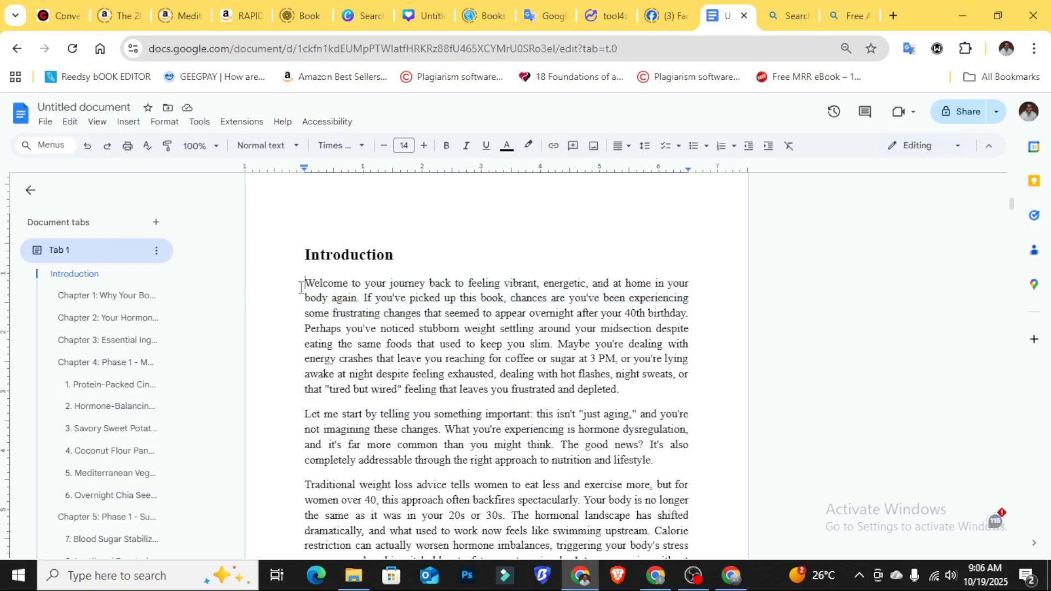
key("Return")
scroll(300, 287, "up", 3)
scroll(548, 208, "down", 4)
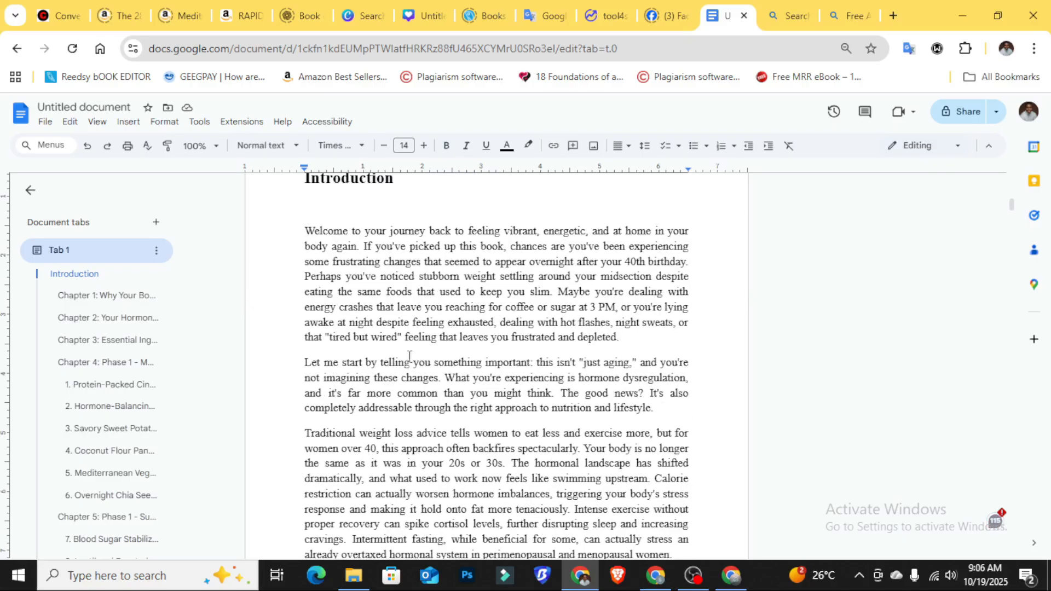
- Examine the end of the Introduction and the chapter title and first subheading of Chapter 1
scroll(409, 356, "down", 5)
left_click(94, 295)
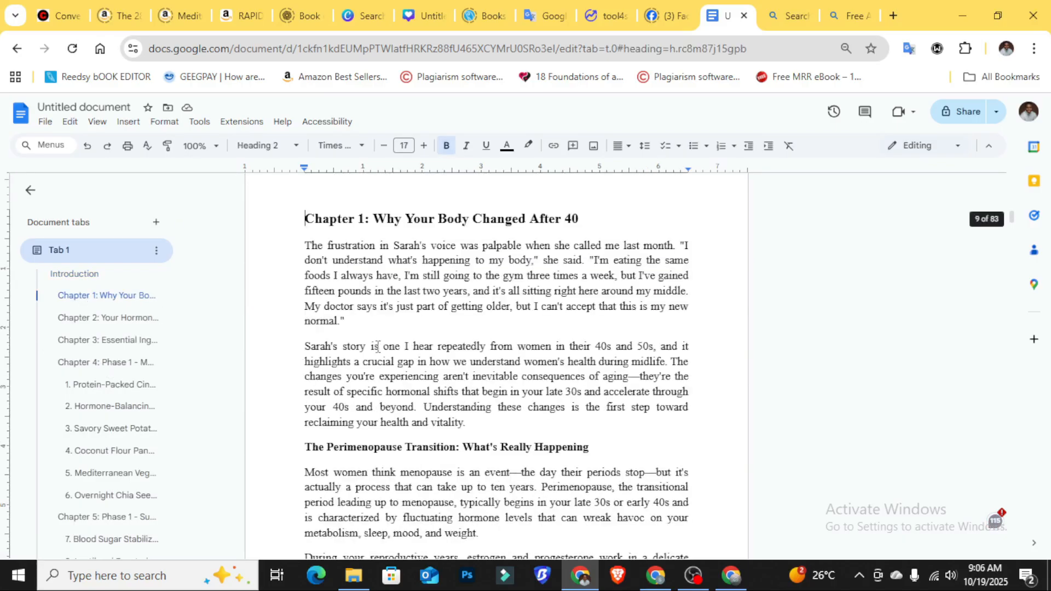
scroll(413, 366, "up", 4)
left_click(493, 360)
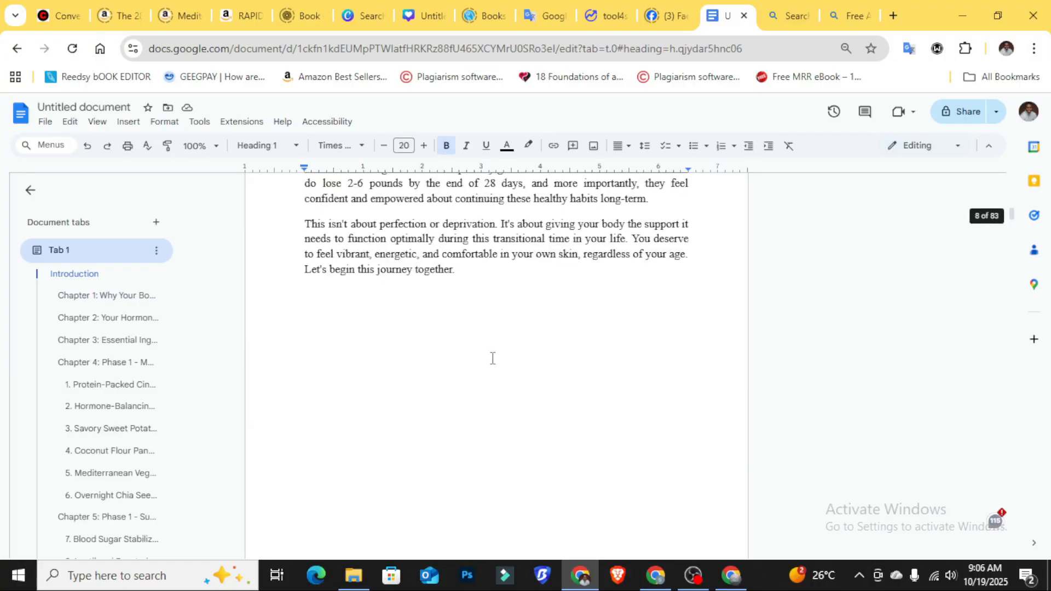
scroll(494, 361, "down", 8)
scroll(494, 360, "up", 3)
scroll(494, 360, "up", 2)
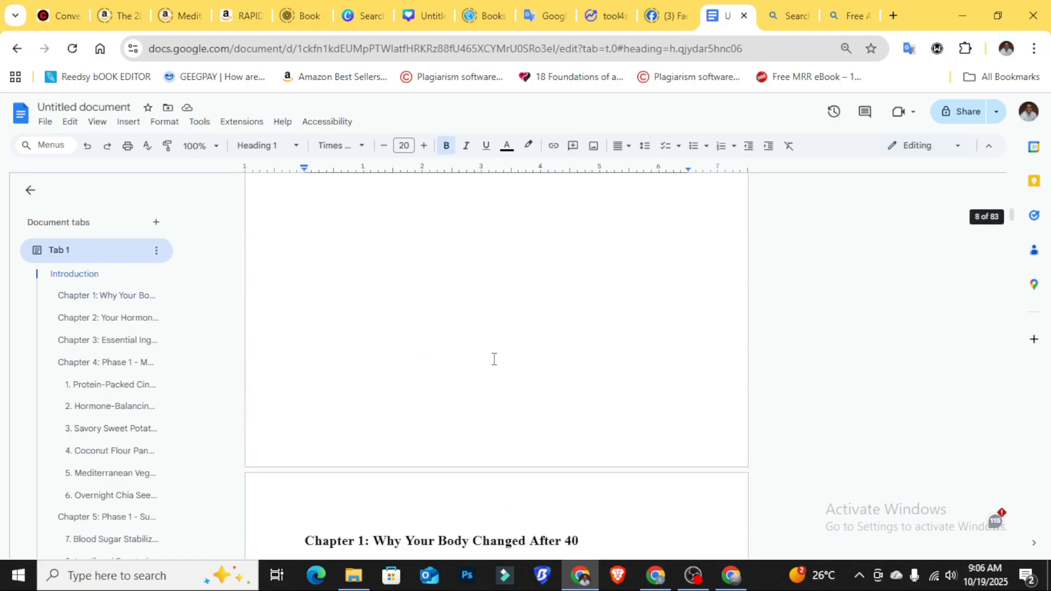
scroll(493, 357, "down", 5)
scroll(493, 358, "up", 3)
scroll(518, 349, "down", 3)
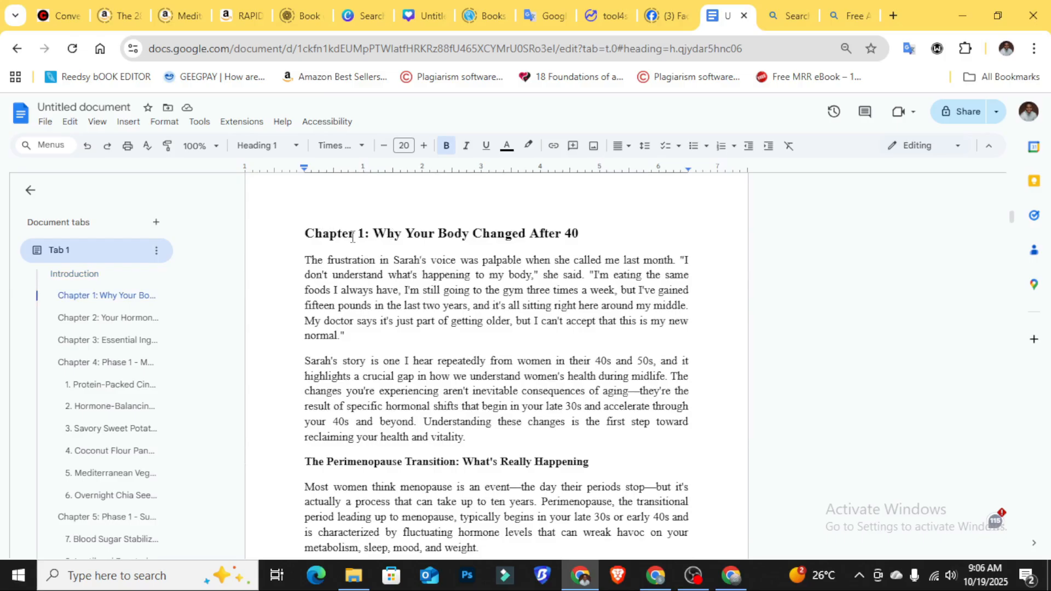
scroll(574, 297, "down", 3)
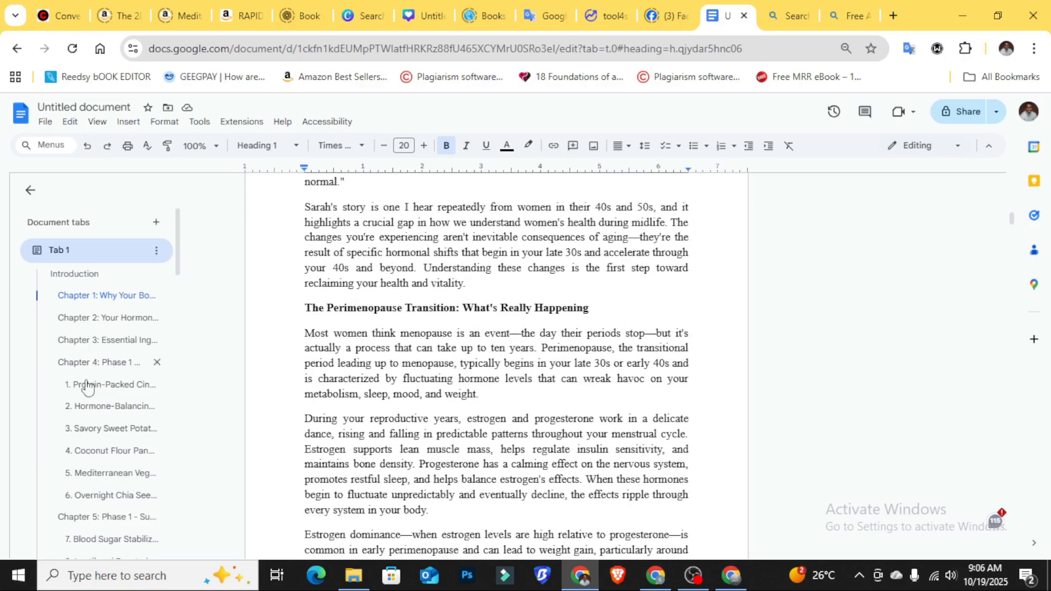
scroll(390, 358, "up", 2)
scroll(390, 359, "up", 1)
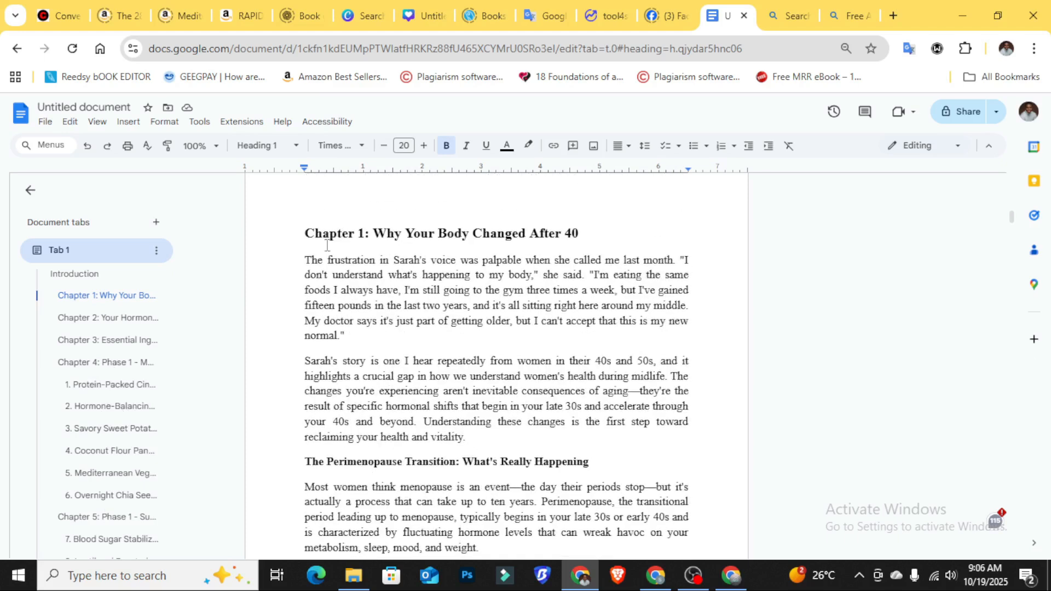
left_click(359, 461)
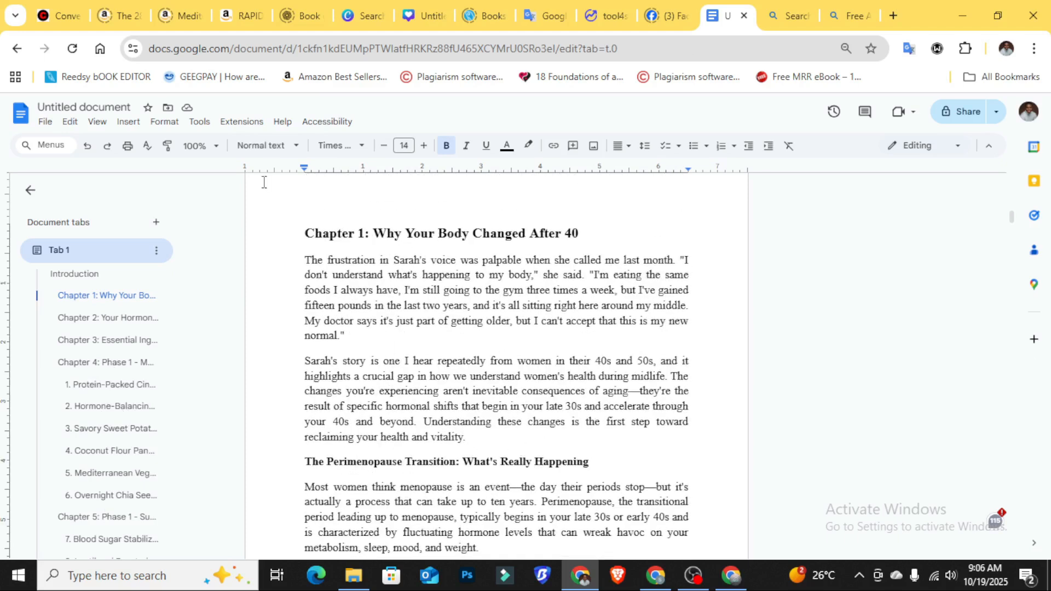
- Apply the Normal text style to the title "Chapter 1: Why Your Body Changed After 40"
scroll(409, 437, "up", 3)
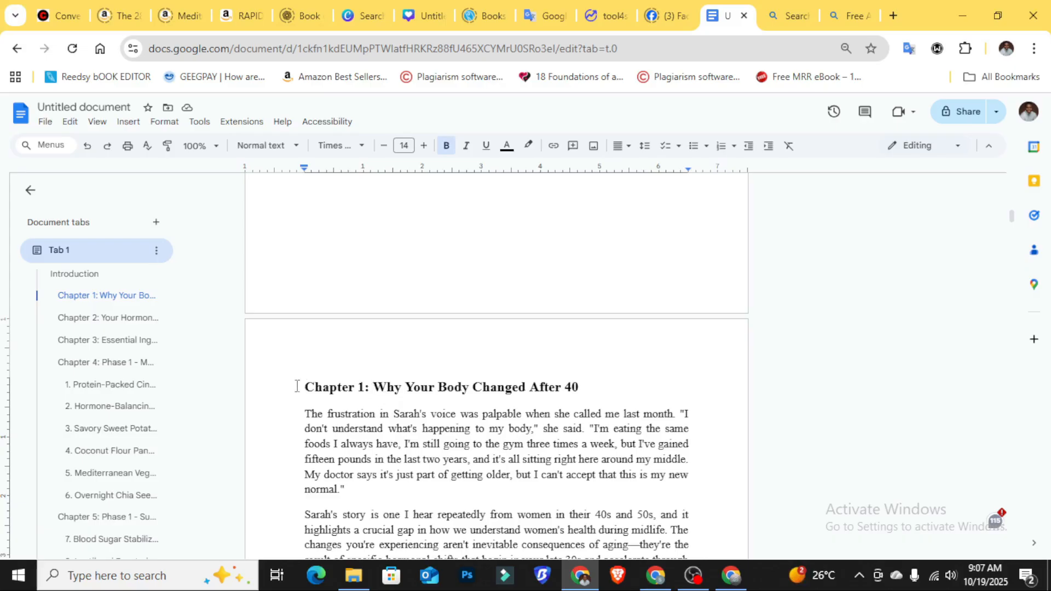
left_click_drag(296, 386, 579, 389)
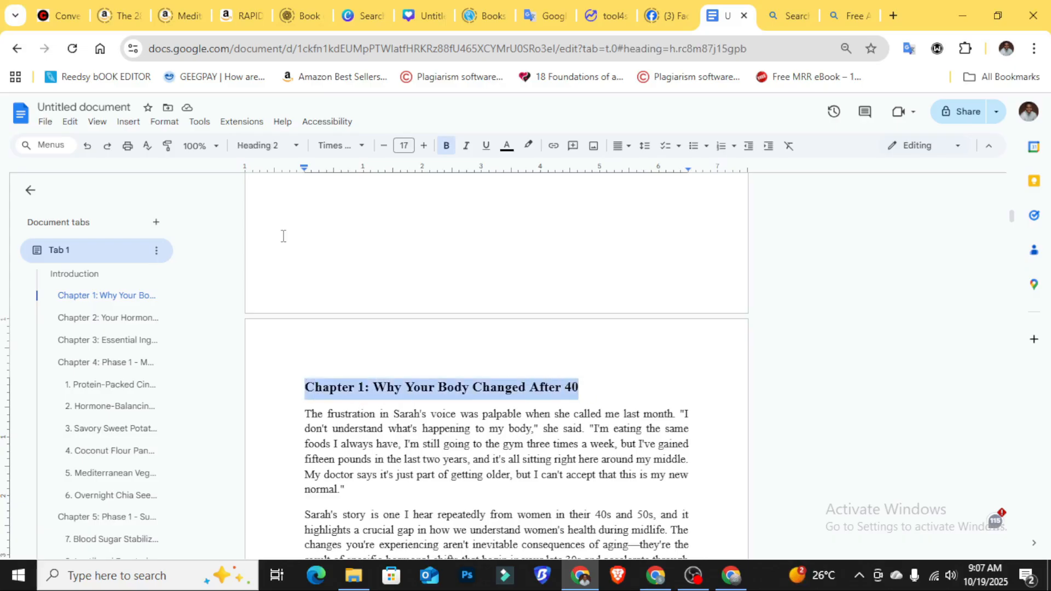
left_click(296, 146)
left_click(292, 176)
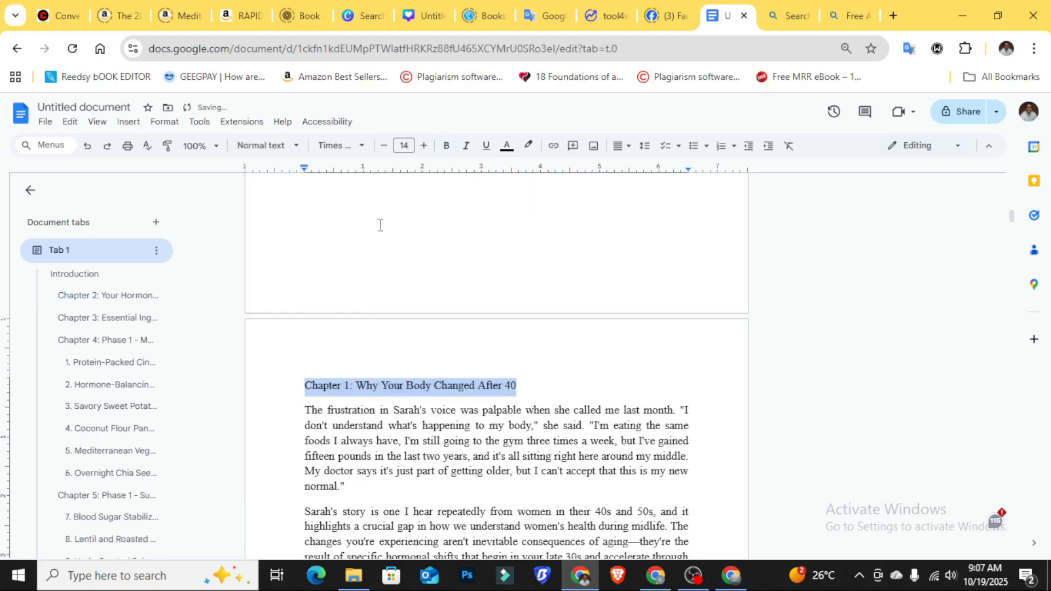
- Split the chapter title after "Chapter 1", removing the colon and leaving a blank line before "Why Your Body Changed After 40"
left_click(357, 386)
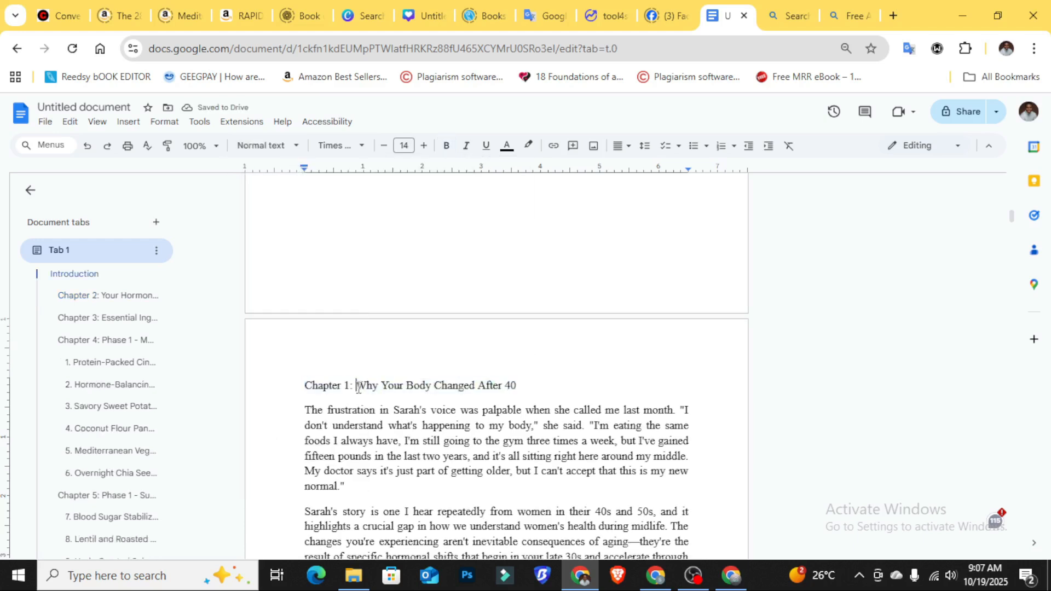
key("BackSpace")
key("BackSpace")
key("Return")
key("Return")
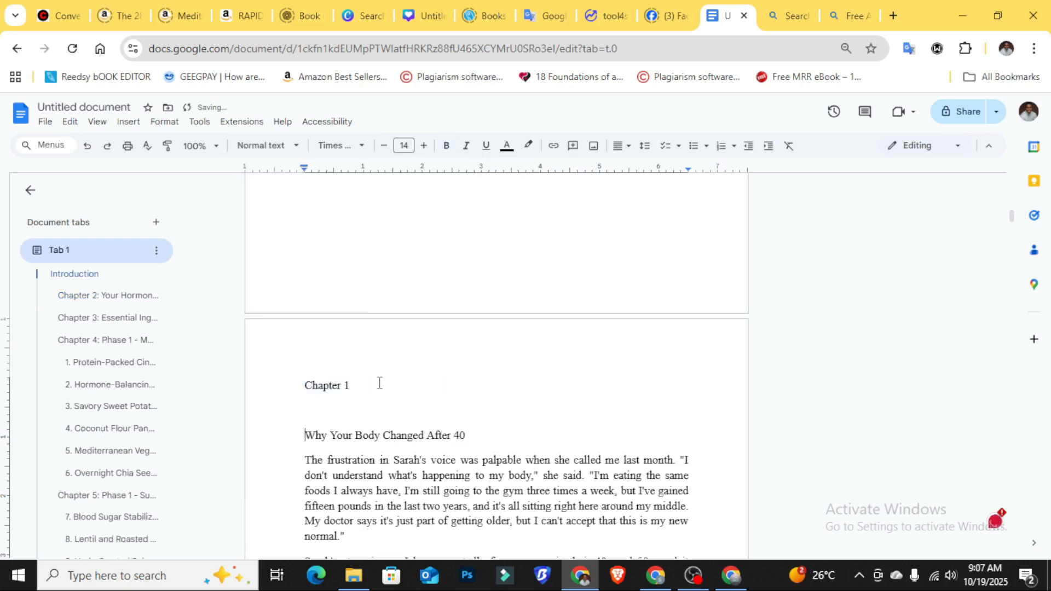
- Add a blank line above "Chapter 1" and apply the Heading 1 style to it
left_click_drag(353, 389, 308, 418)
left_click(303, 386)
key("Return")
left_click(290, 145)
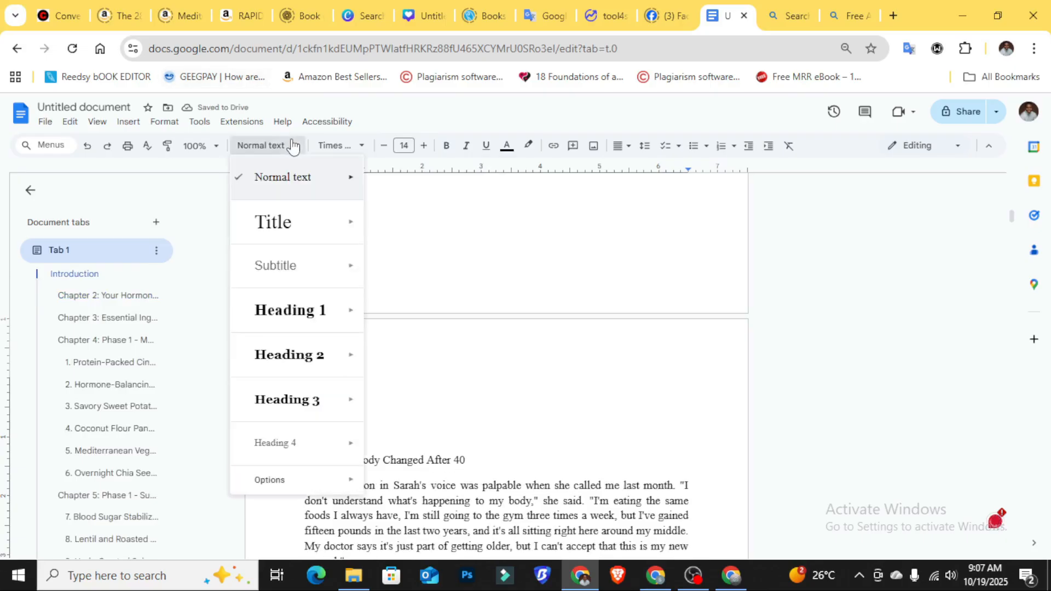
mouse_move(331, 311)
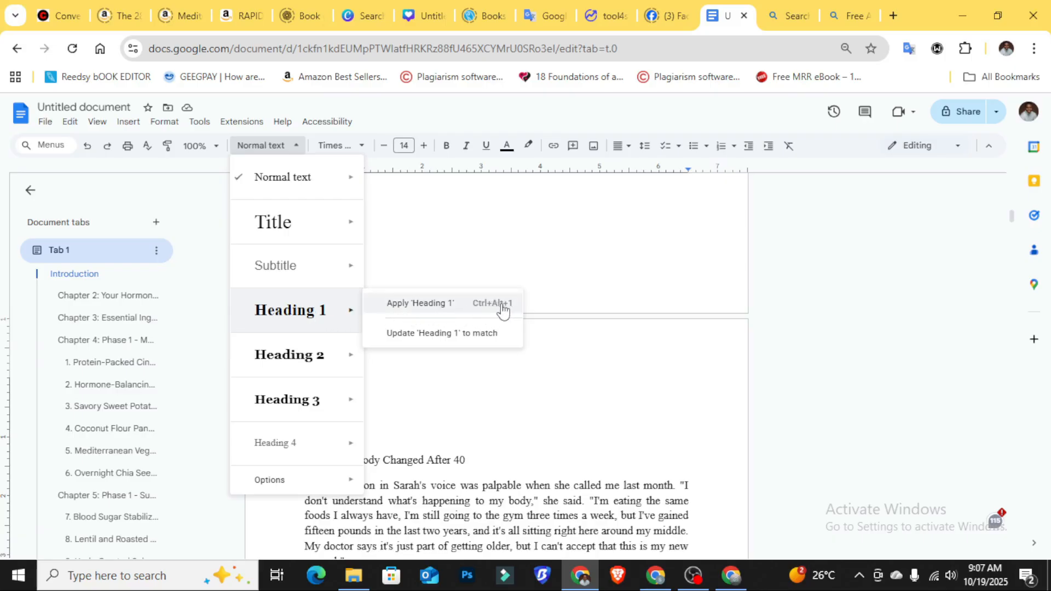
left_click(298, 315)
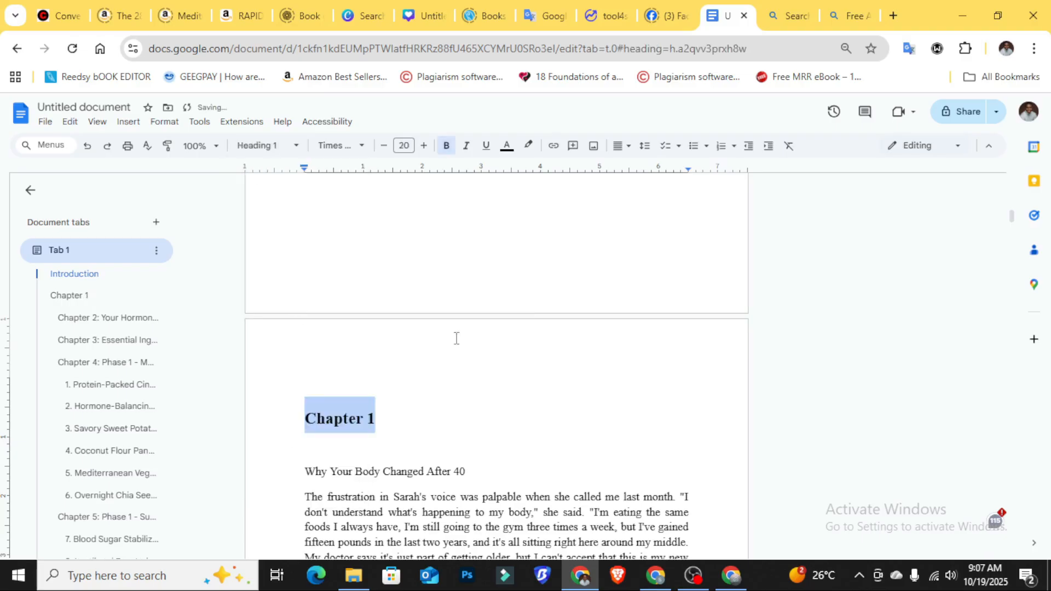
- Increase the font size of the chapter subtitle "Why Your Body Changed After 40" to 16
left_click_drag(467, 473, 306, 462)
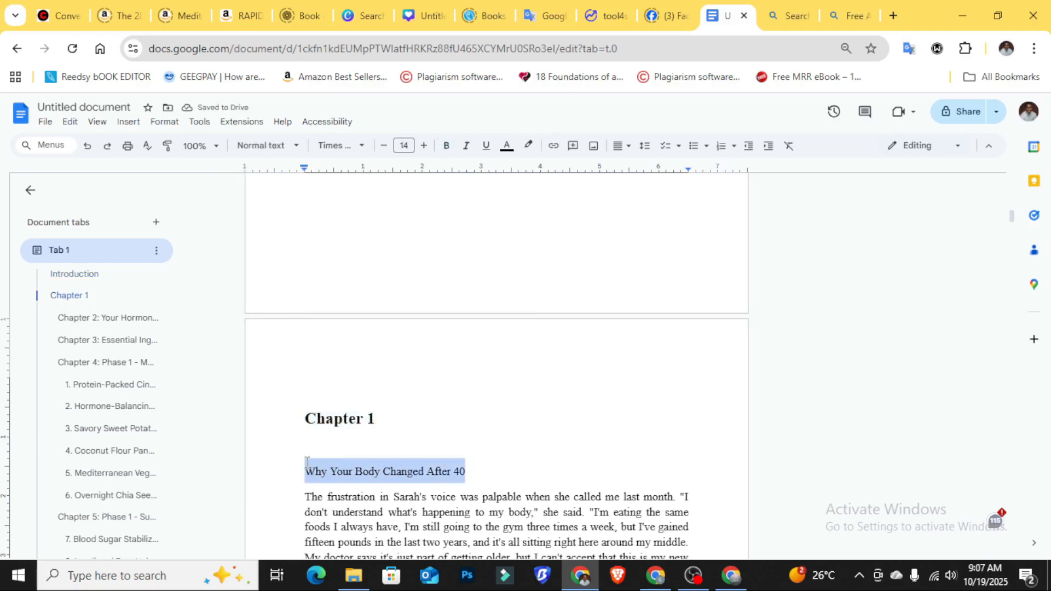
left_click(424, 146)
left_click(424, 146)
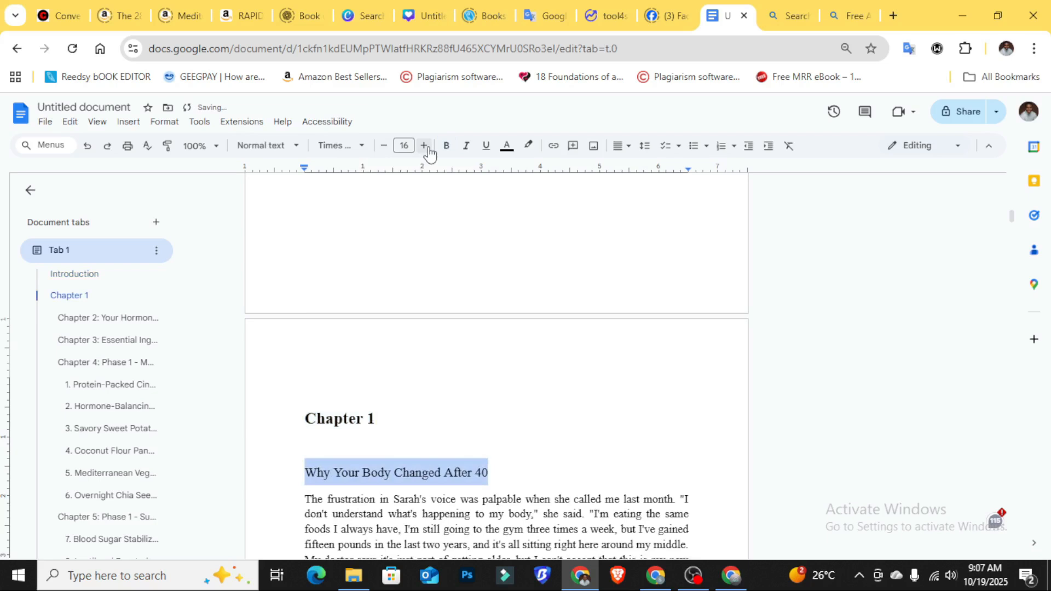
- Update the Heading 2 style to match the chapter subtitle "Why Your Body Changed After 40"
left_click(336, 419)
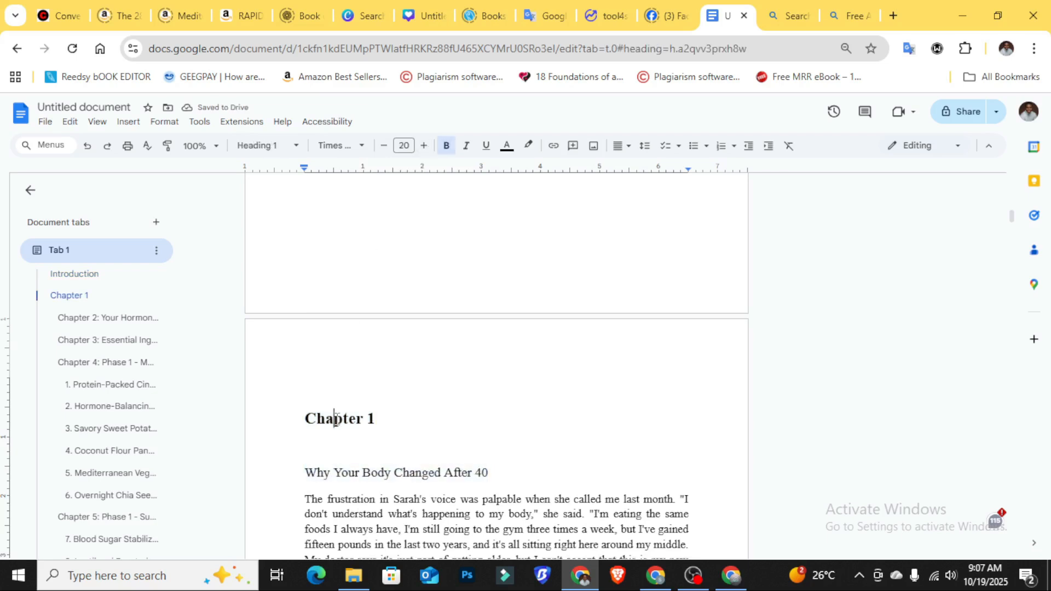
triple_click(482, 472)
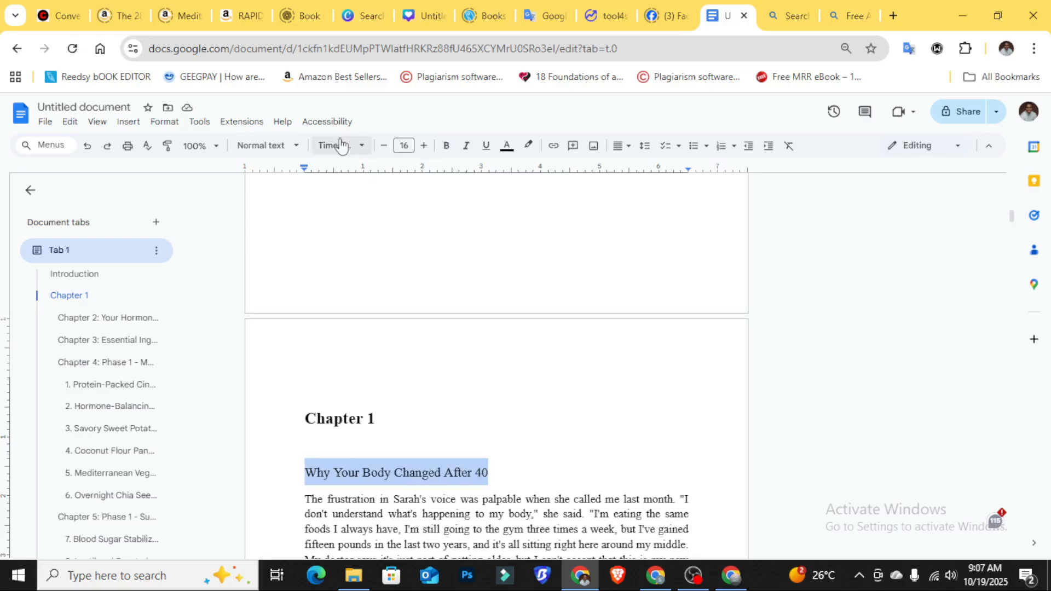
left_click(299, 146)
mouse_move(316, 379)
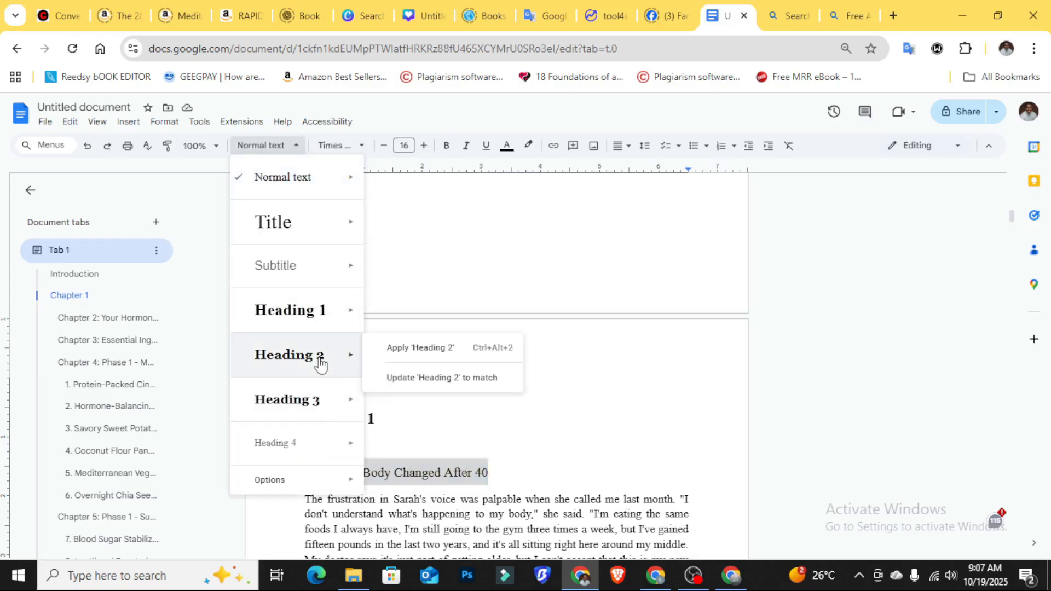
left_click(441, 378)
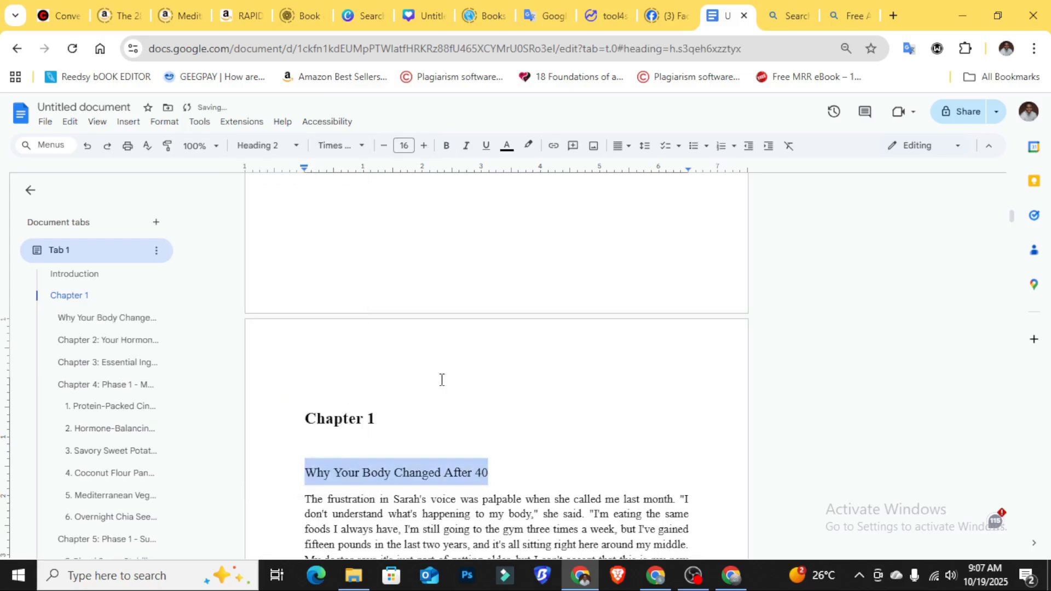
- Make the subtitle "Why Your Body Changed After 40" bold and update the Heading 2 style to match it again
left_click(447, 146)
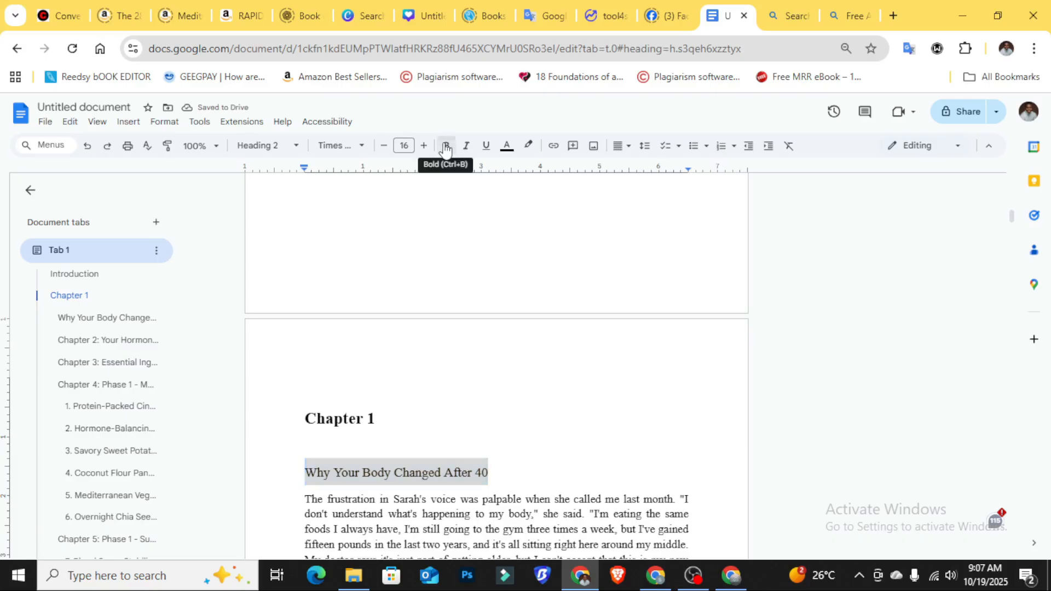
left_click(285, 145)
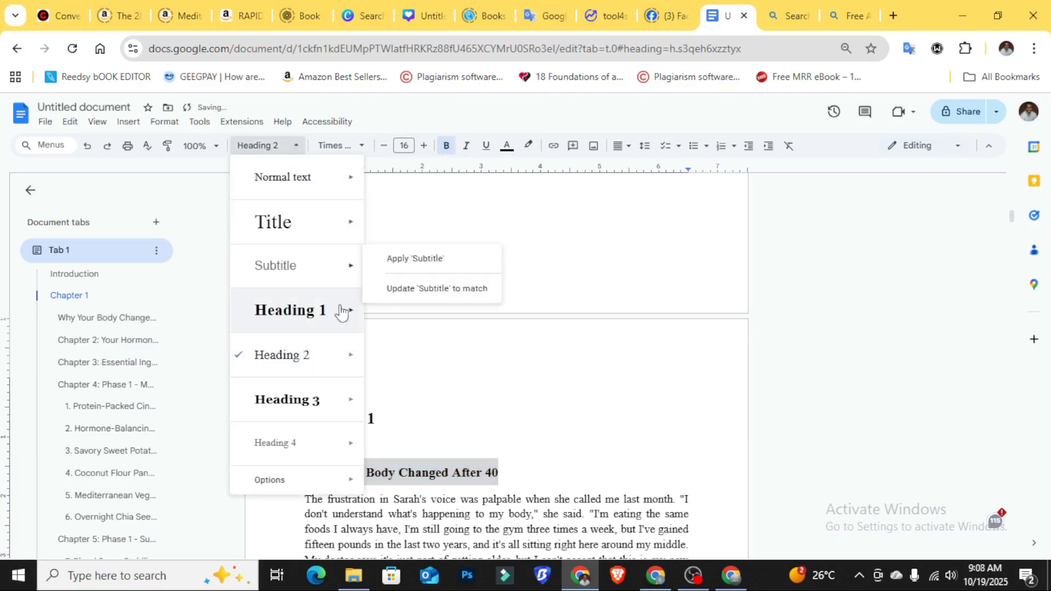
mouse_move(326, 361)
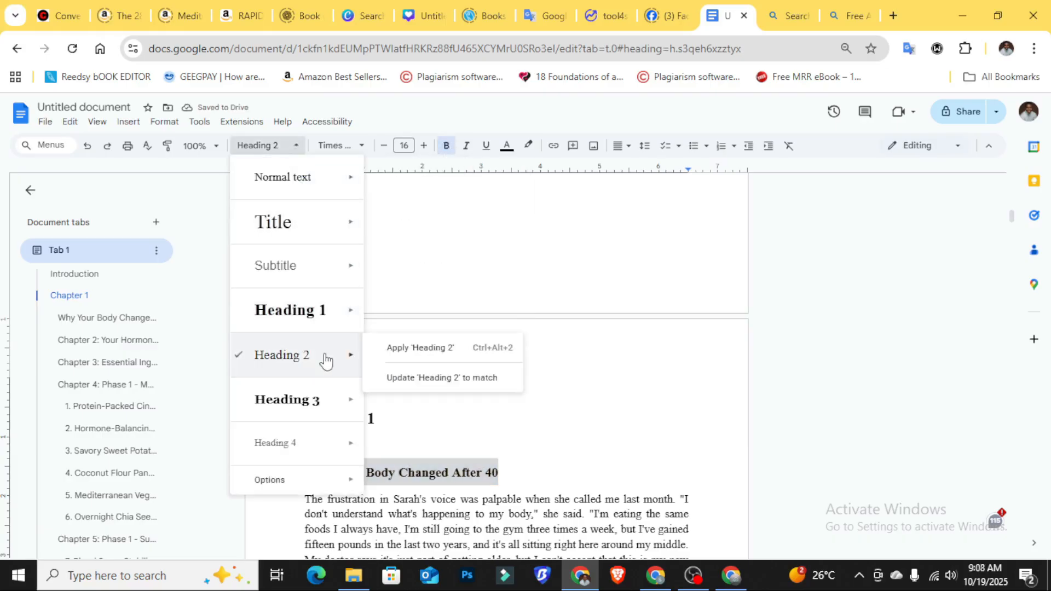
left_click(411, 378)
- Insert a blank line between the Chapter 1 subtitle and the first body paragraph
scroll(410, 376, "down", 4)
left_click(300, 266)
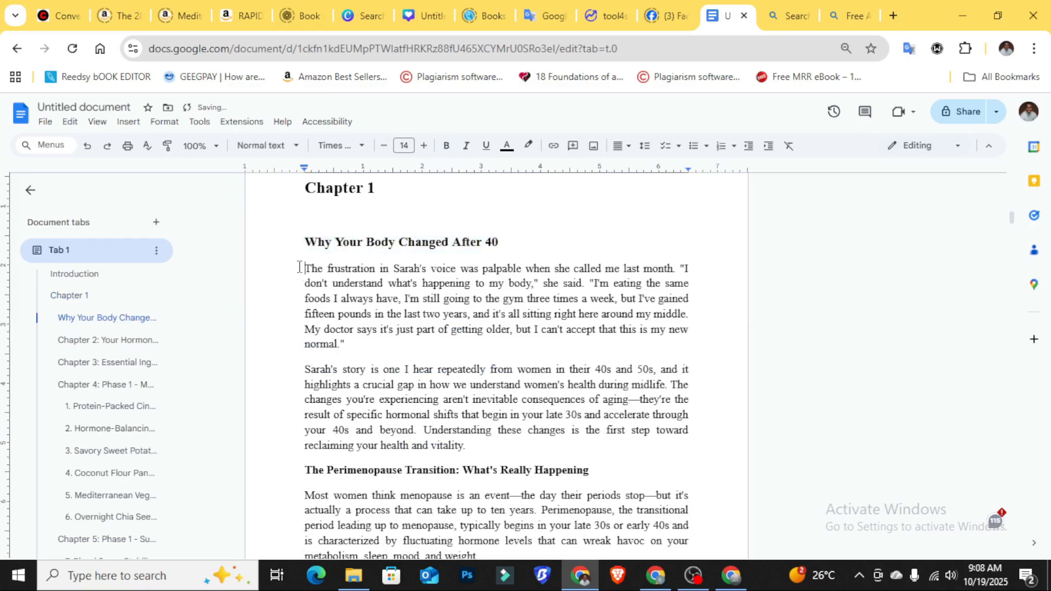
key("Return")
- Check which heading styles the "Chapter 1" title and its subtitle use, and look over the Heading 2 and Heading 3 options
scroll(356, 329, "up", 4)
left_click(351, 421)
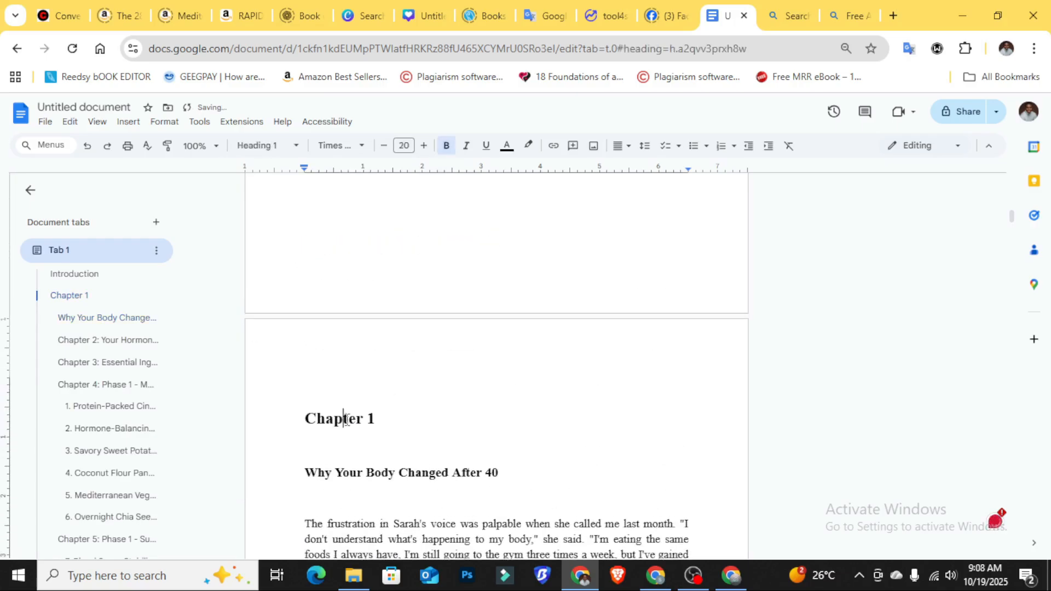
left_click(476, 476)
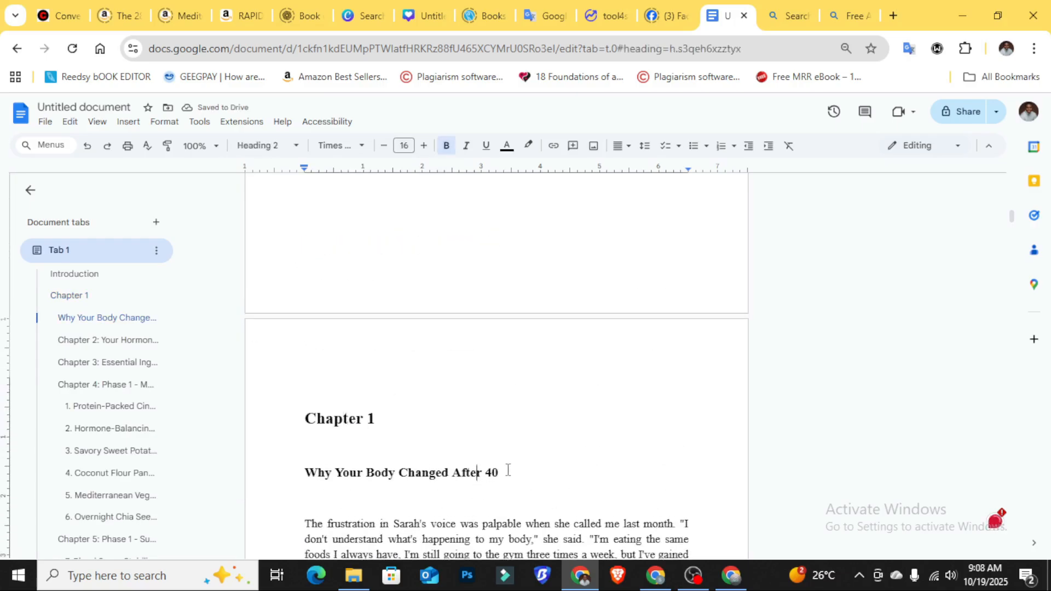
triple_click(437, 467)
left_click(295, 145)
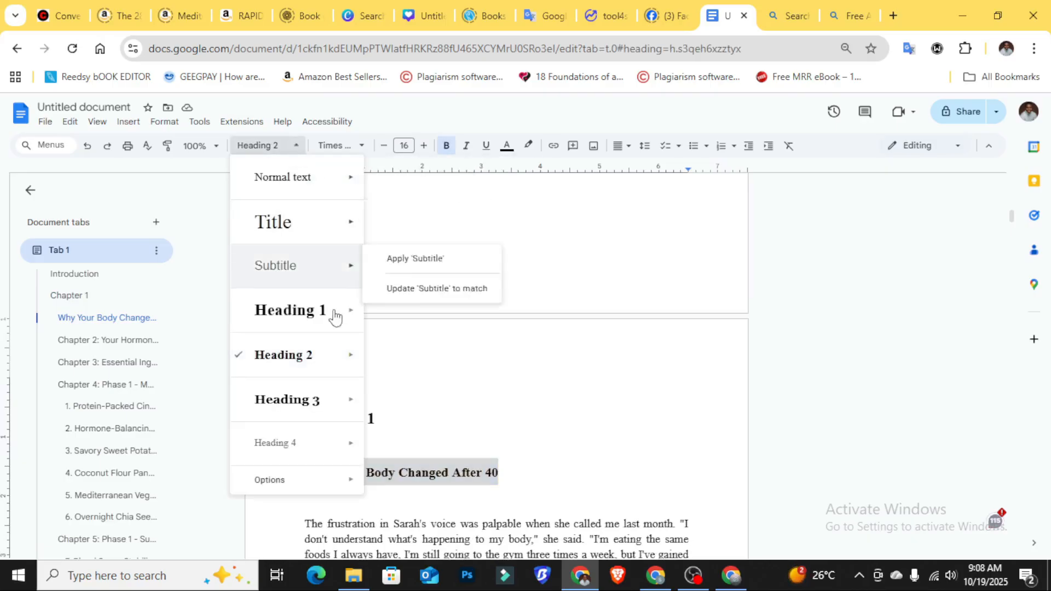
mouse_move(330, 352)
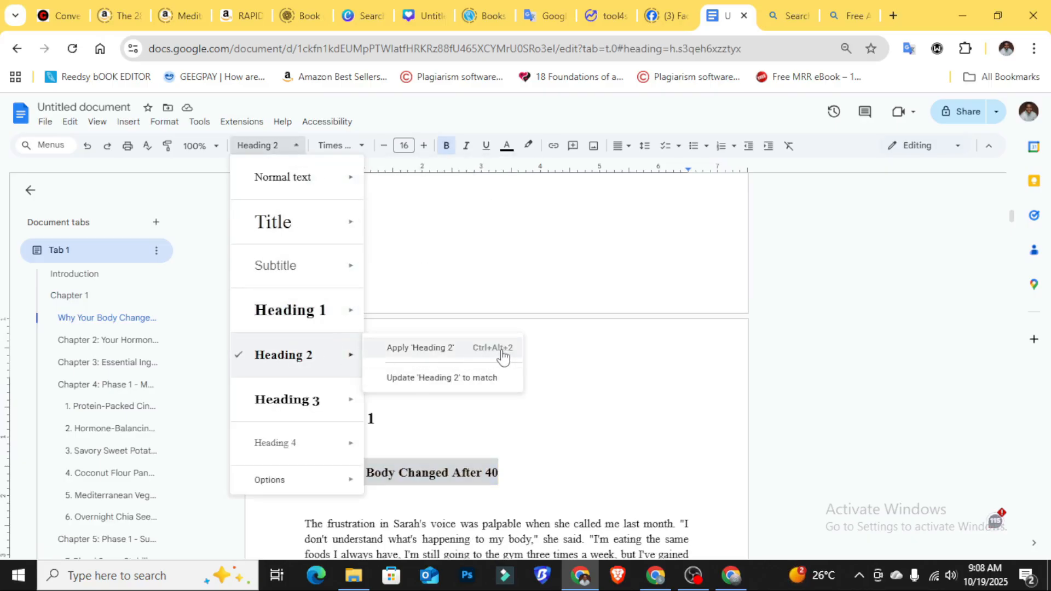
mouse_move(328, 408)
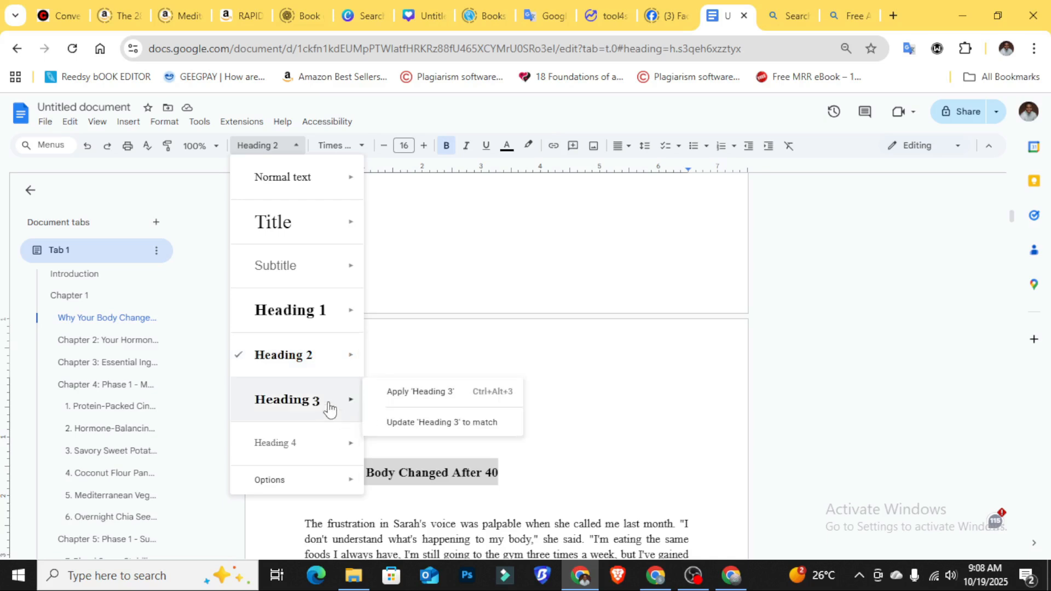
left_click(558, 474)
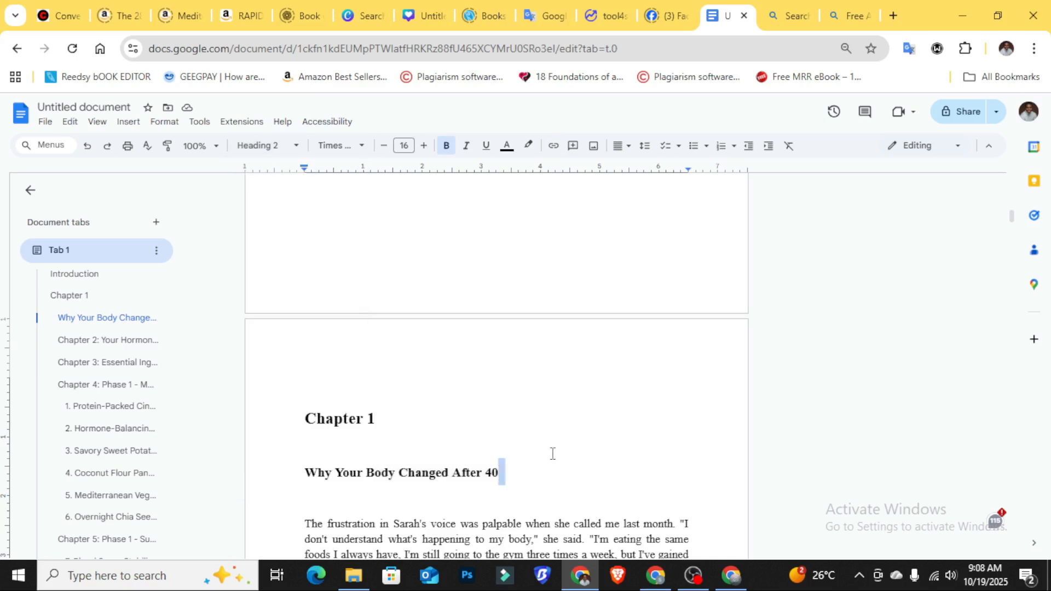
left_click(539, 382)
- Insert a blank line above the subheading "The Perimenopause Transition: What's Really Happening"
scroll(509, 375, "down", 1)
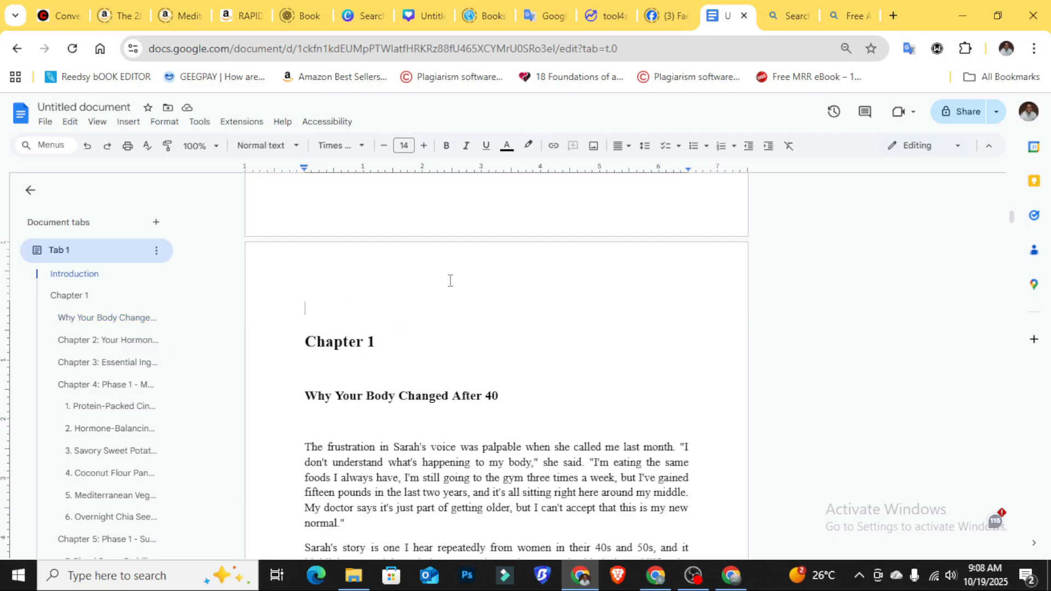
scroll(407, 303, "down", 5)
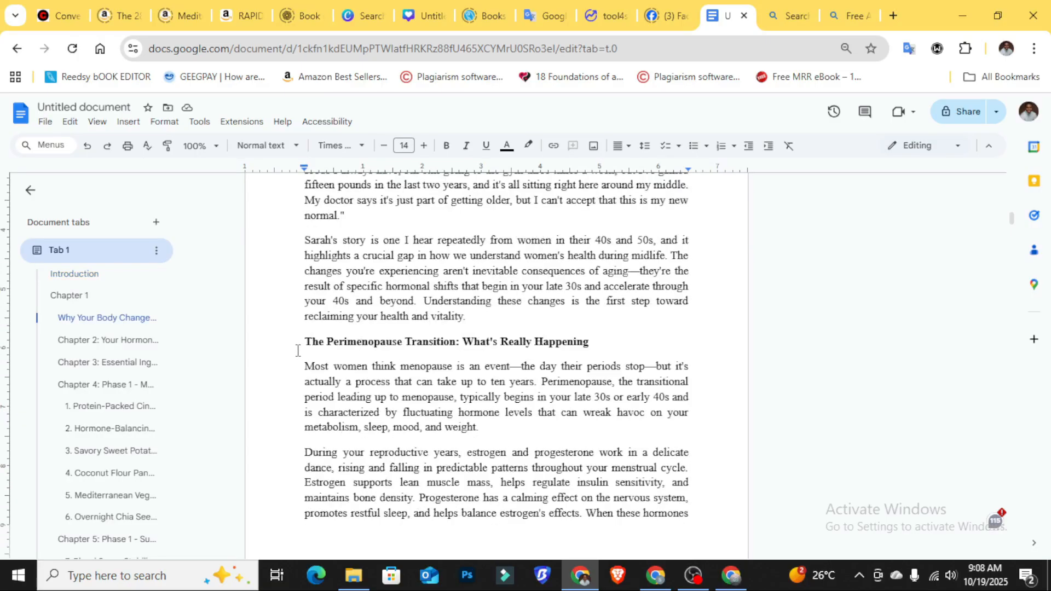
left_click(297, 350)
key("Return")
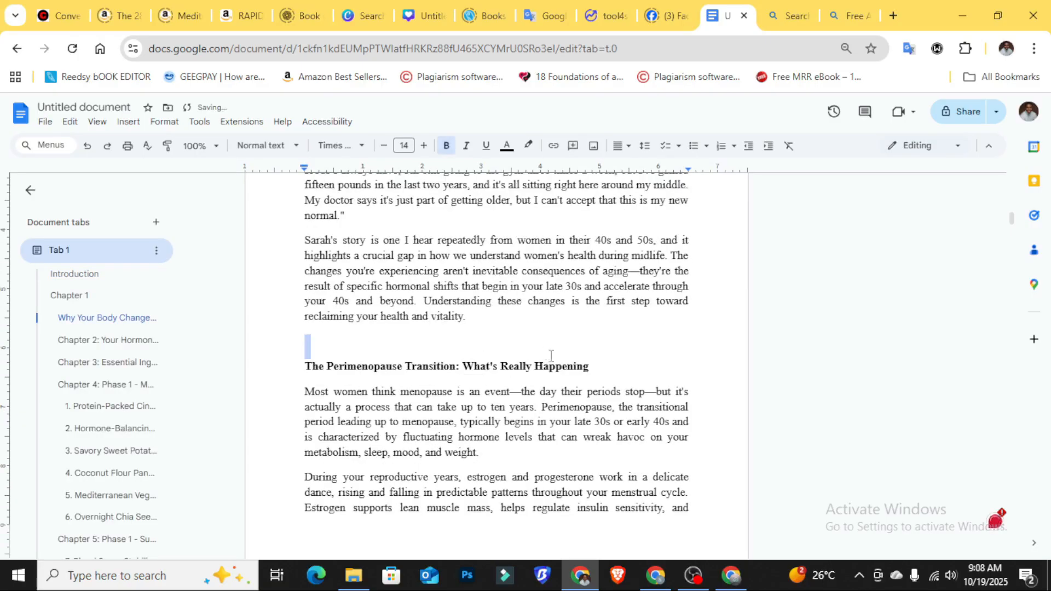
left_click_drag(594, 365, 275, 365)
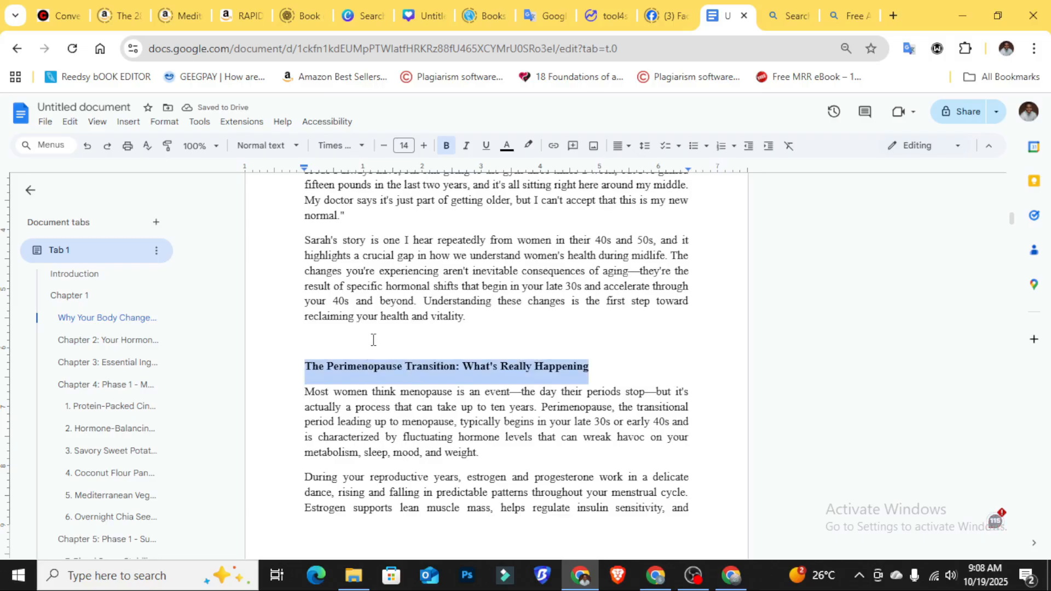
left_click(452, 370)
- Insert a blank line above the subheading "The Cortisol Connection"
scroll(452, 371, "down", 5)
scroll(452, 370, "down", 2)
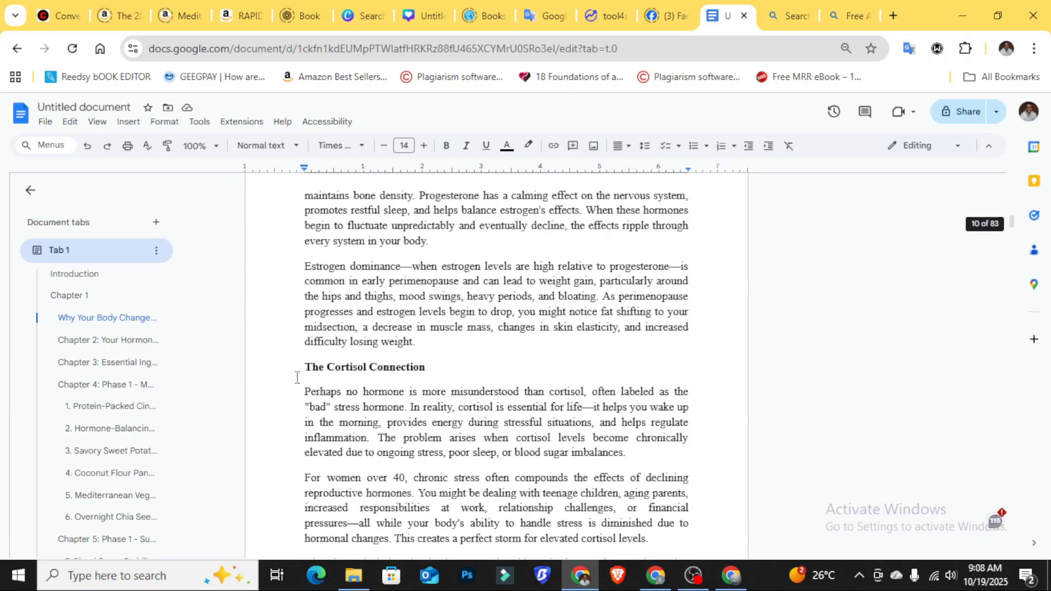
left_click(294, 371)
key("Return")
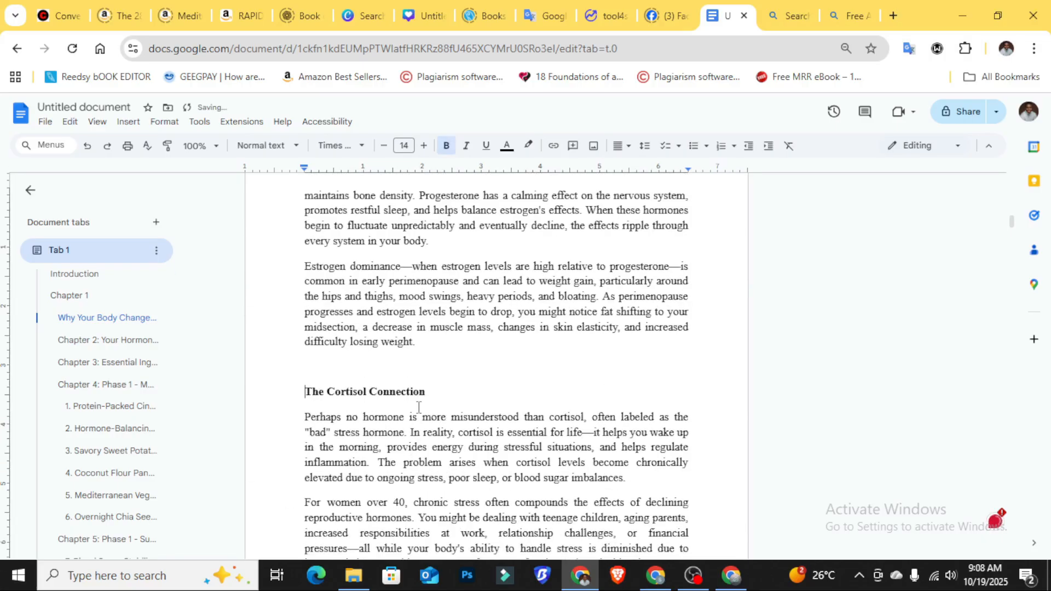
left_click_drag(432, 392, 300, 388)
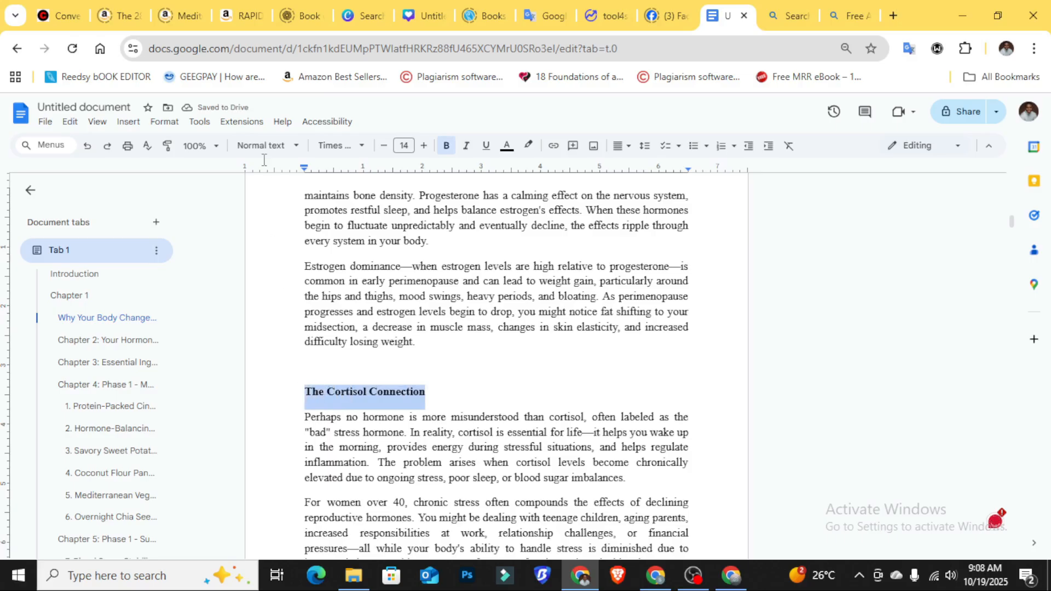
- Insert a page break before the subheading "Insulin Resistance: The Hidden Culprit" so it starts on a new page
scroll(404, 418, "down", 9)
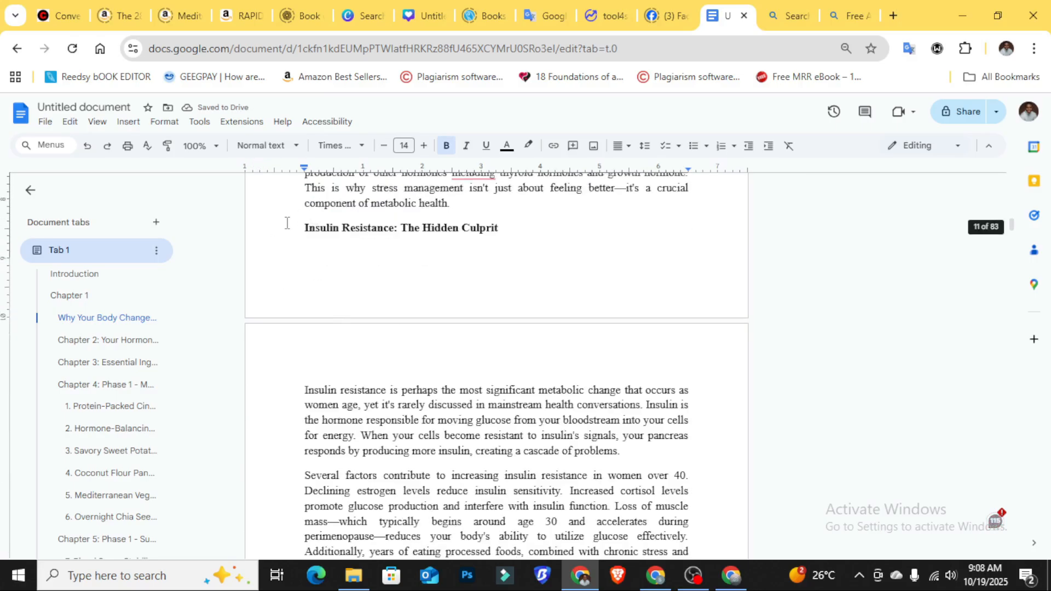
left_click(285, 222)
key("ctrl+Return")
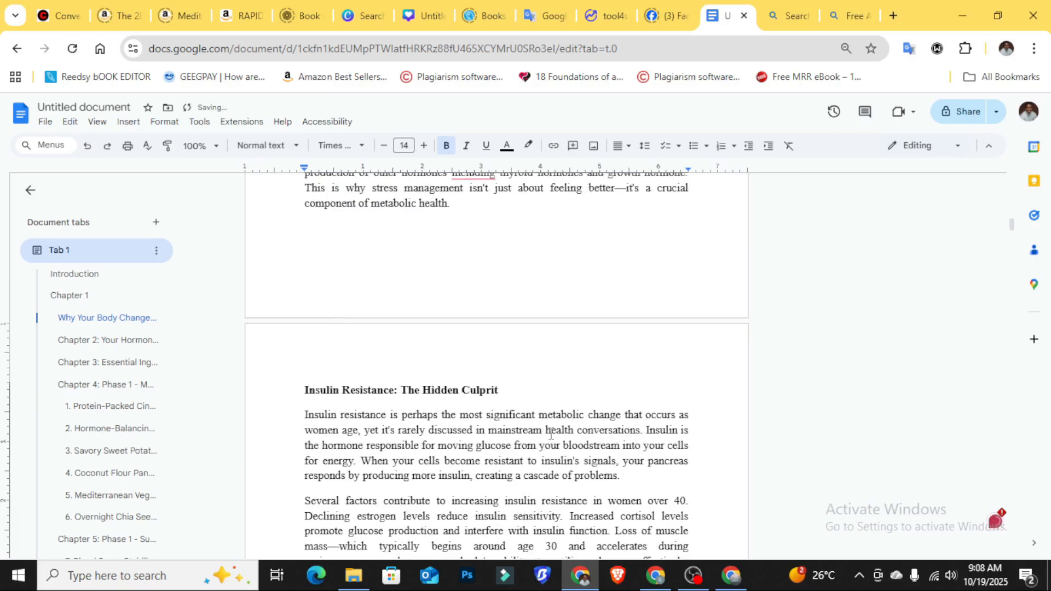
left_click_drag(509, 391, 289, 389)
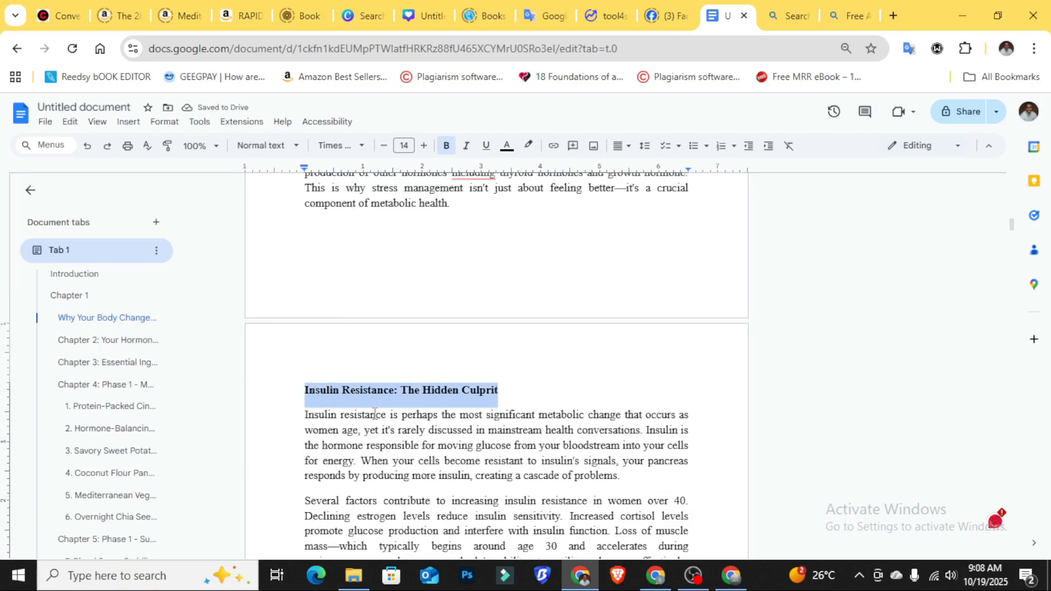
- Insert a blank line above each of the subheadings "Thyroid Disruption" and "The Gut-Hormone Connection"
scroll(425, 427, "down", 5)
scroll(425, 427, "down", 3)
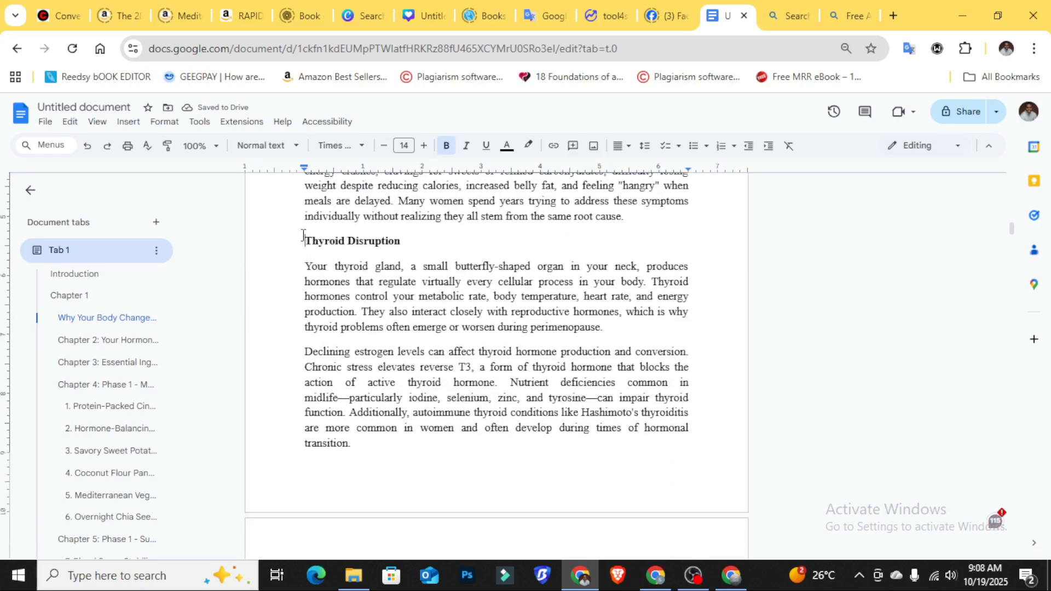
key("Return")
scroll(367, 443, "down", 9)
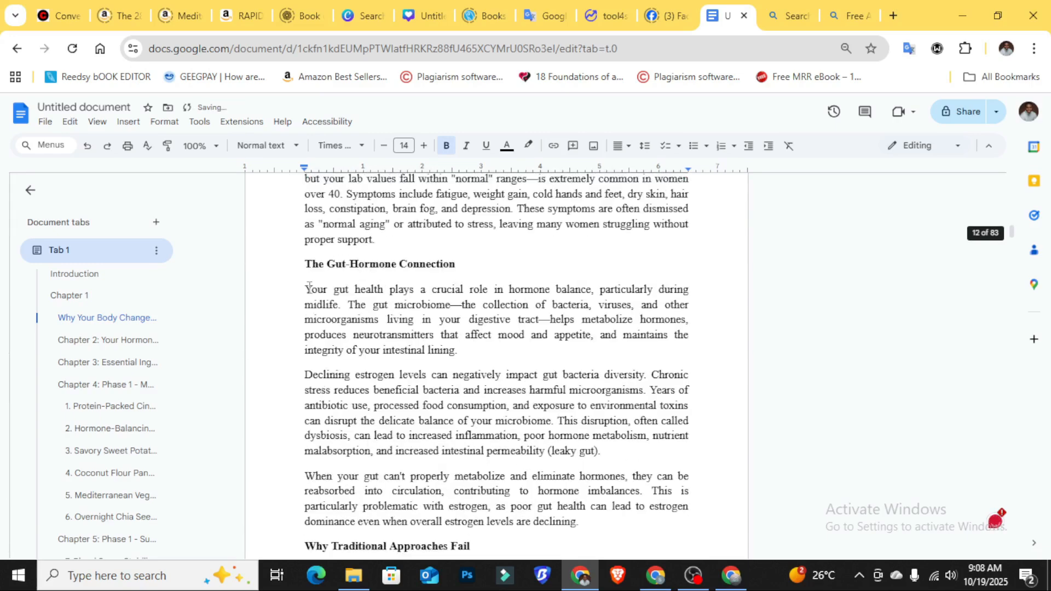
left_click(306, 264)
key("Return")
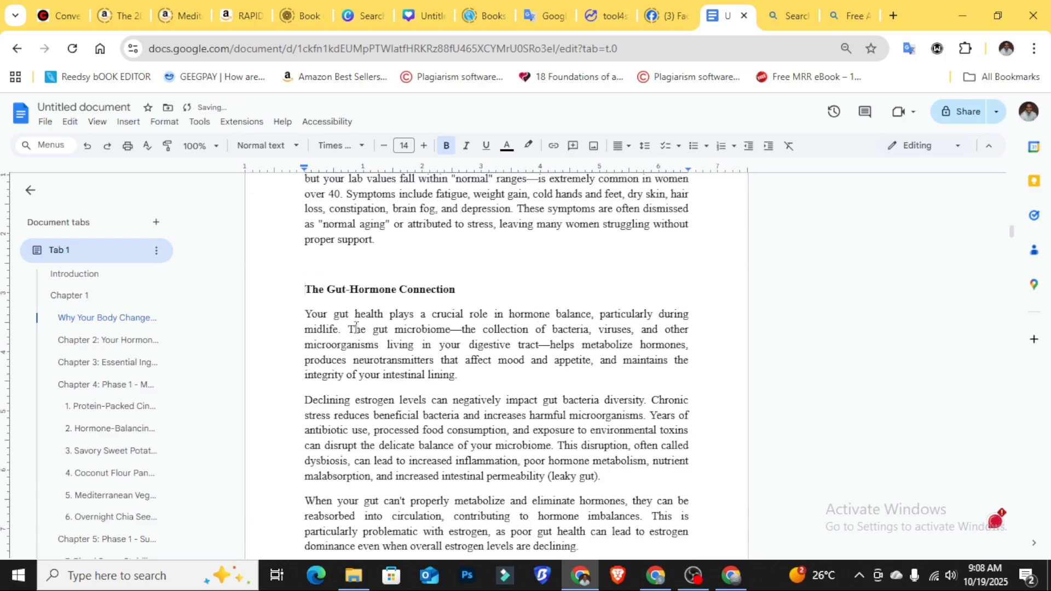
- Add a blank line and a page break before the subheading "Why Traditional Approaches Fail"
scroll(357, 328, "down", 4)
left_click(304, 341)
key("Return")
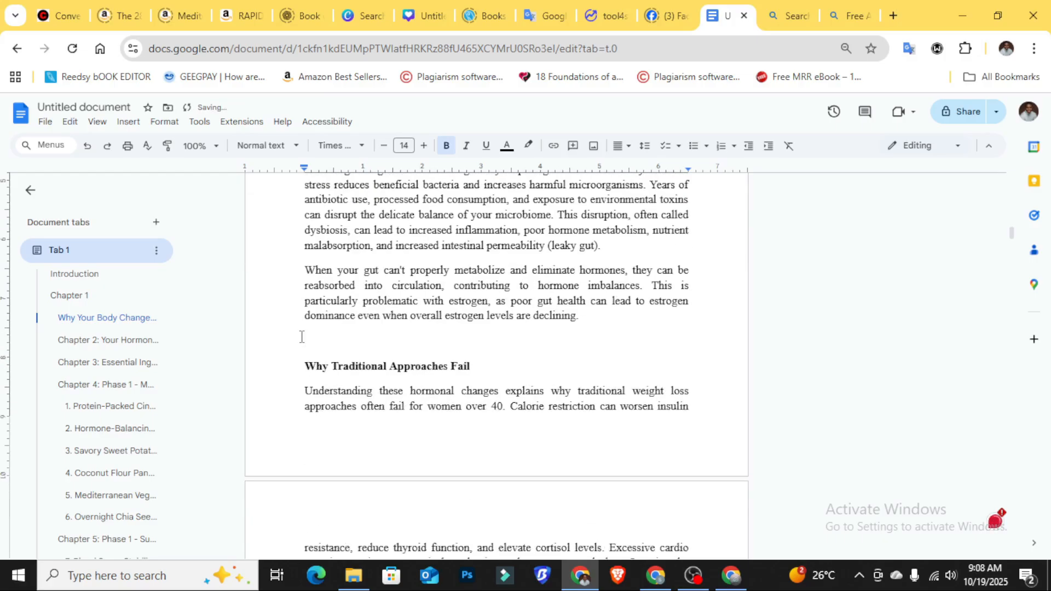
key("ctrl+Return")
scroll(406, 378, "down", 3)
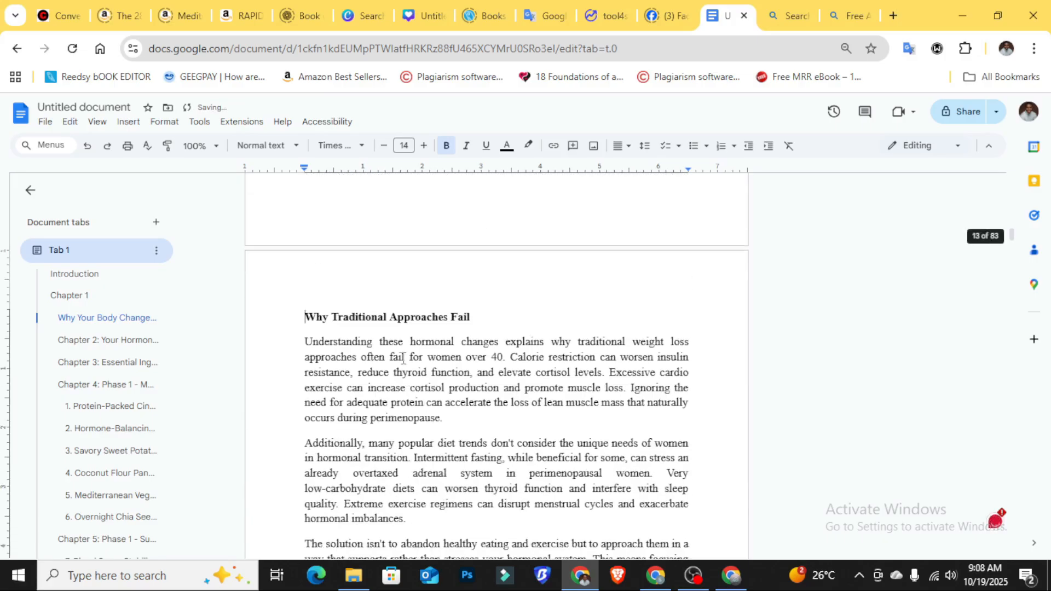
left_click_drag(495, 321, 288, 311)
left_click(387, 394)
- Review the page layout and subheading spacing from Chapter 1 to the start of Chapter 2, and in the Chapter 4 breakfast recipes
scroll(388, 359, "down", 5)
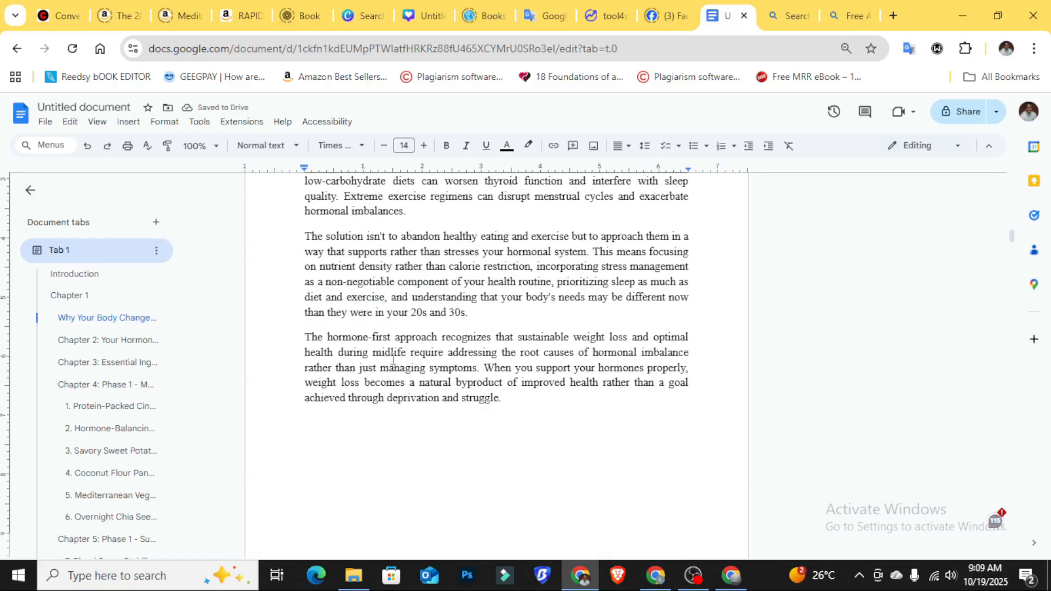
scroll(388, 359, "up", 4)
scroll(383, 350, "down", 10)
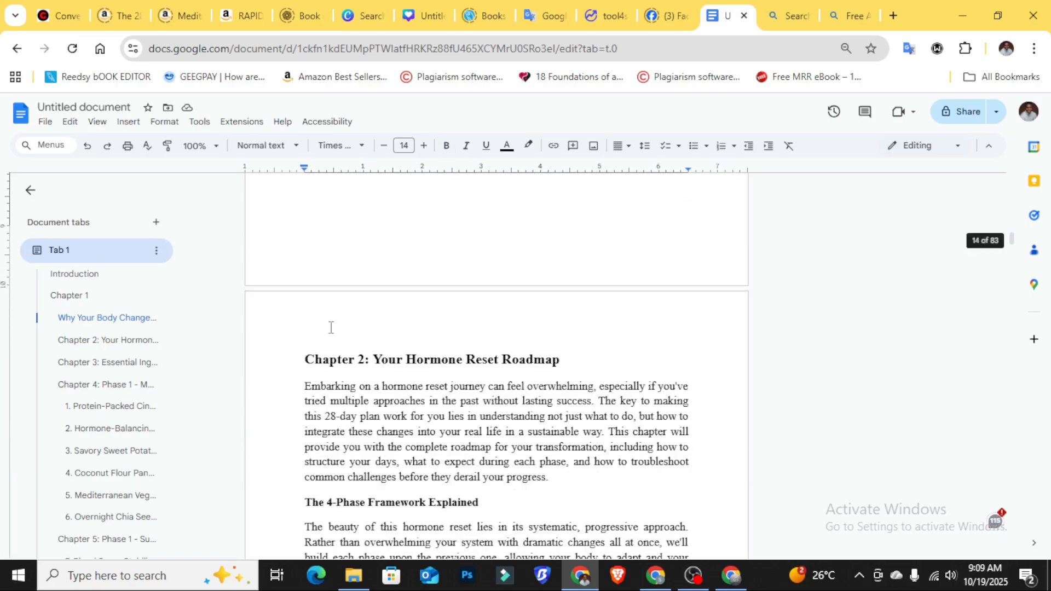
scroll(339, 334, "up", 11)
scroll(361, 345, "up", 20)
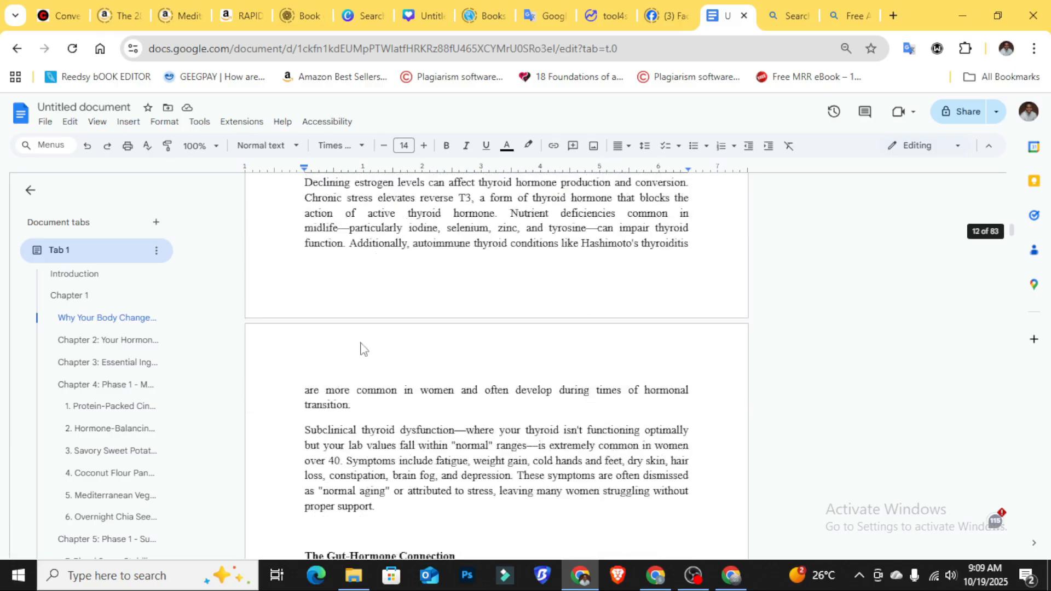
scroll(370, 349, "down", 18)
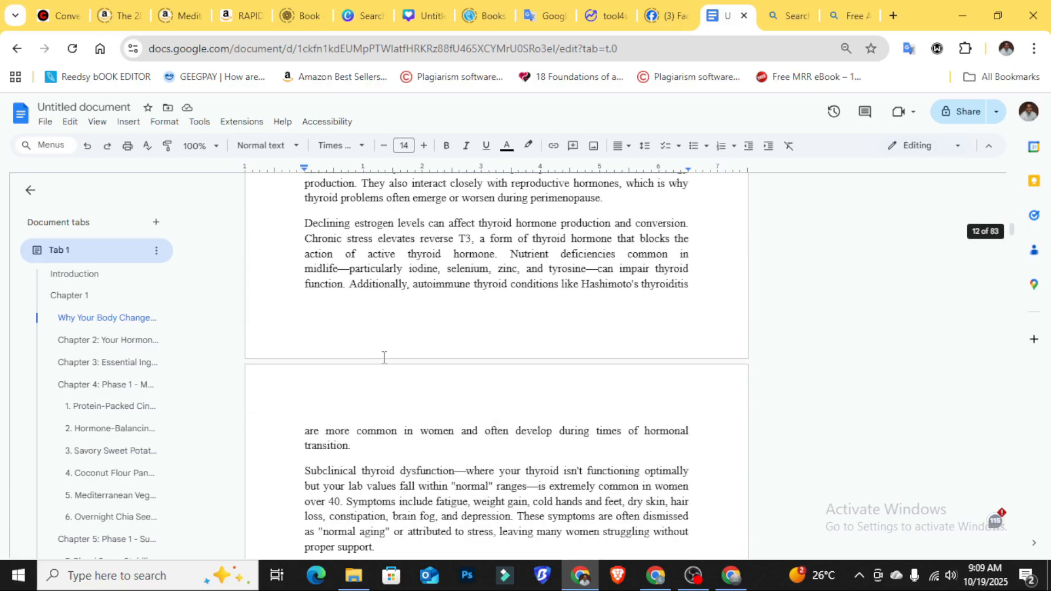
scroll(394, 364, "down", 8)
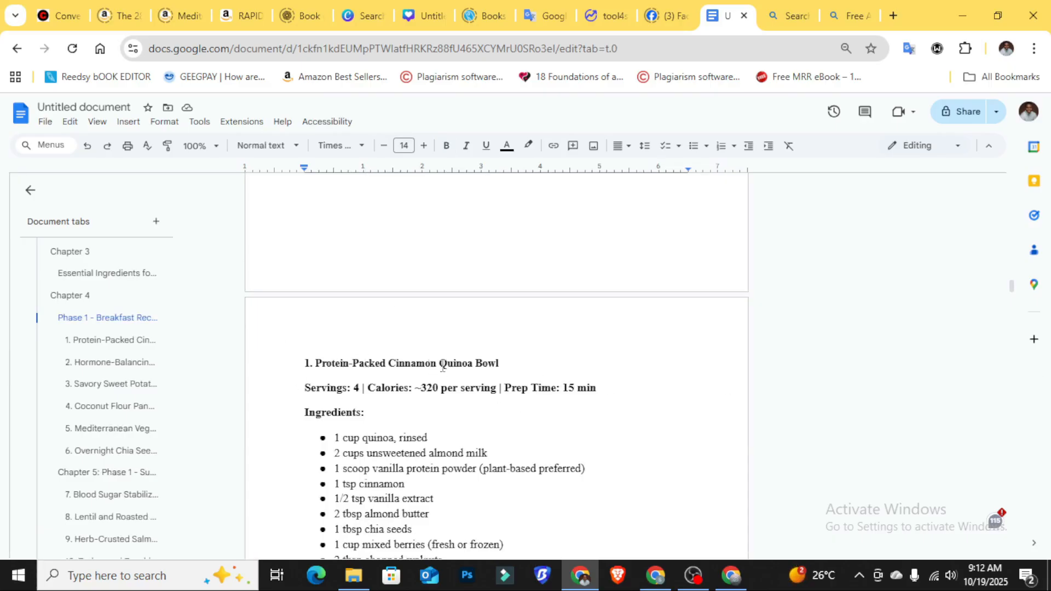
scroll(304, 367, "down", 11)
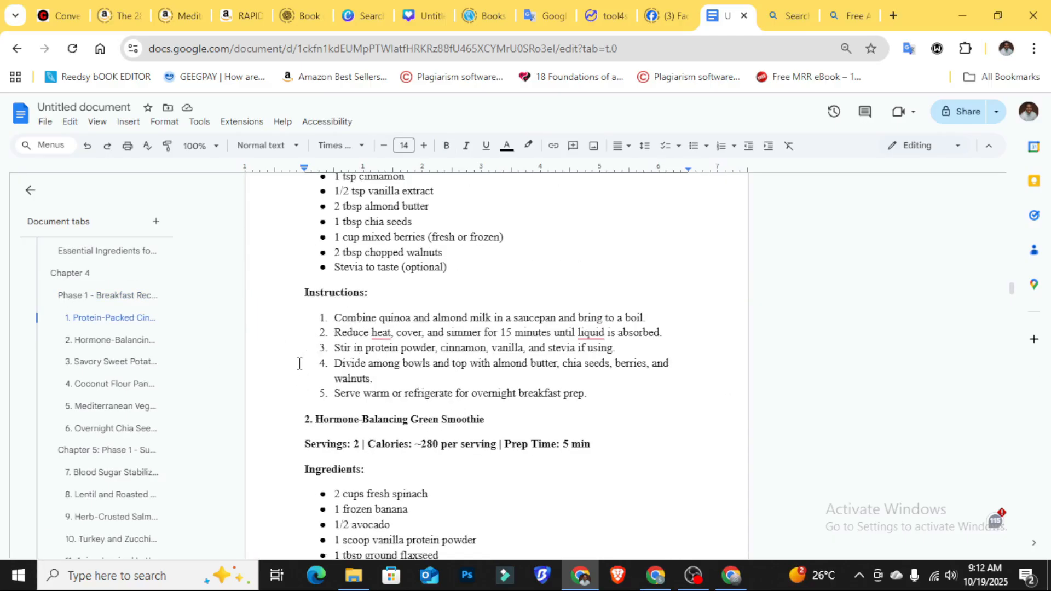
- Set the Chapter 4 breakfast recipes, from "1. Protein-Packed Cinnamon Quinoa Bowl" through "6. Overnight Chia Seed Pudding Parfait", in two columns with a line between them
scroll(307, 373, "up", 7)
scroll(308, 378, "down", 20)
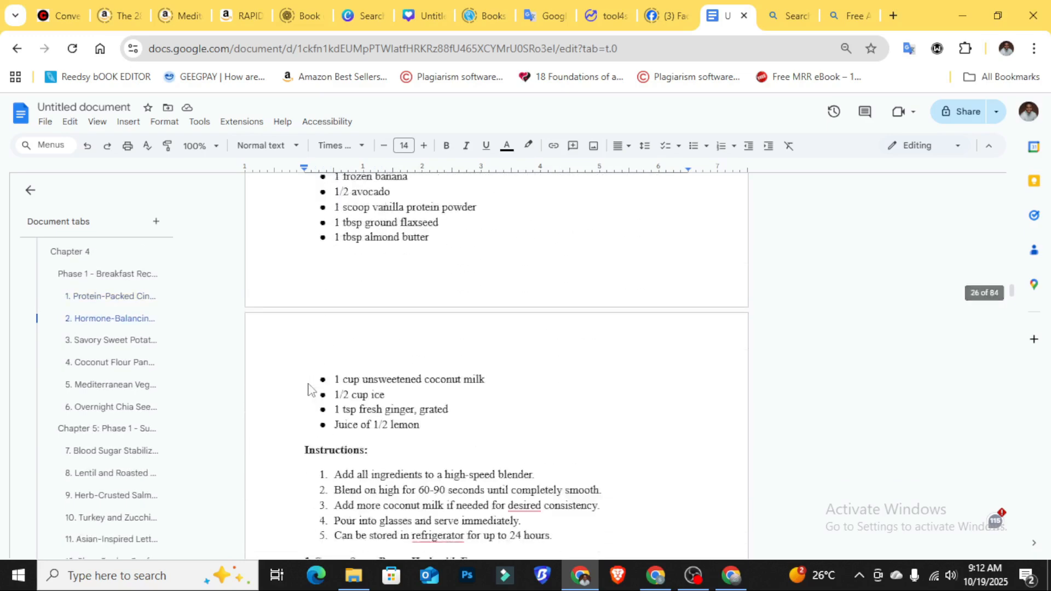
scroll(316, 408, "down", 15)
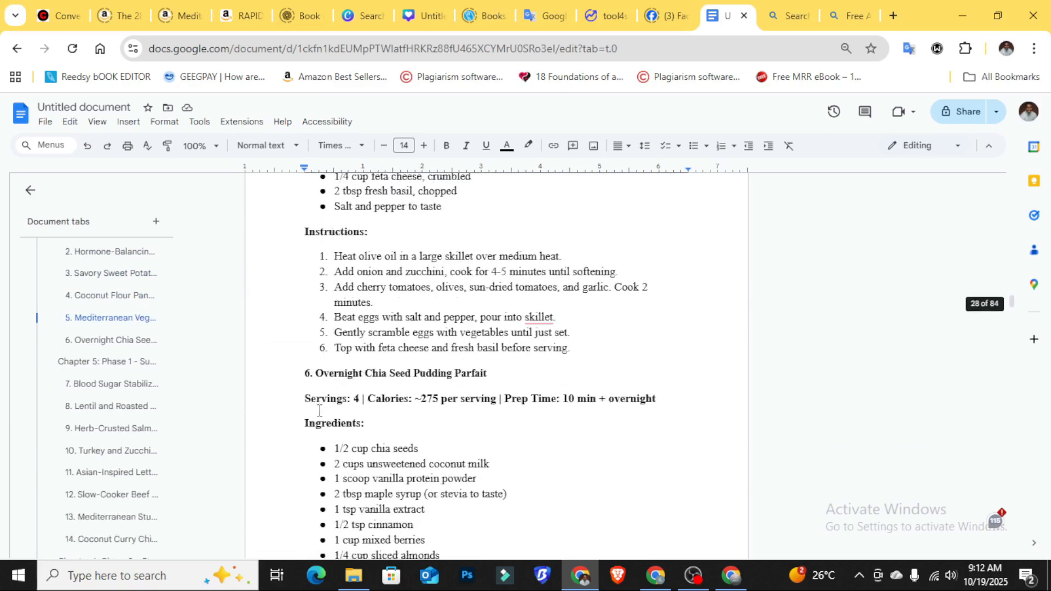
scroll(322, 415, "up", 20)
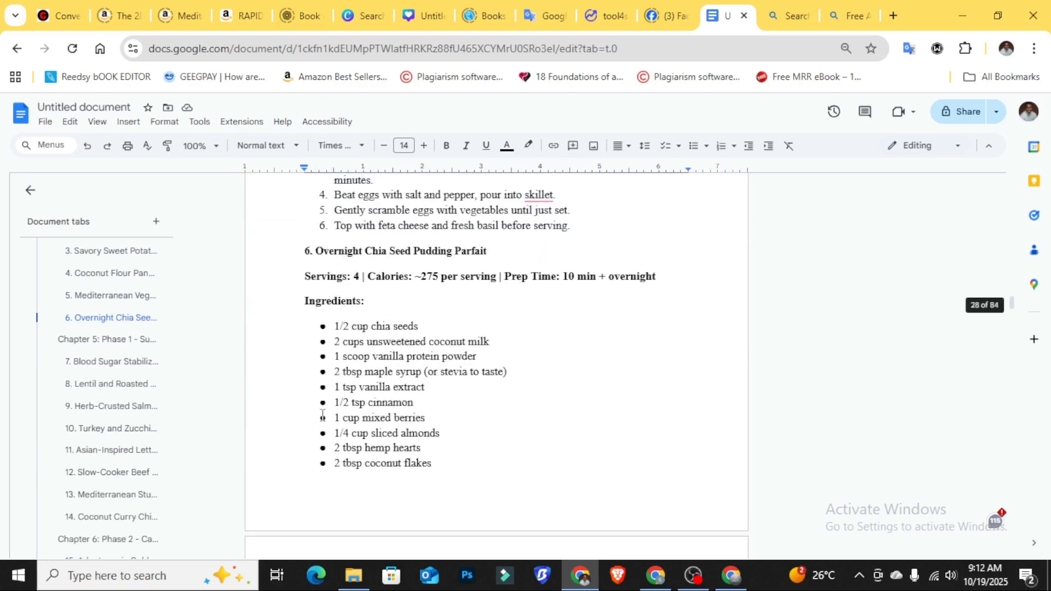
scroll(323, 415, "up", 8)
left_click(287, 361)
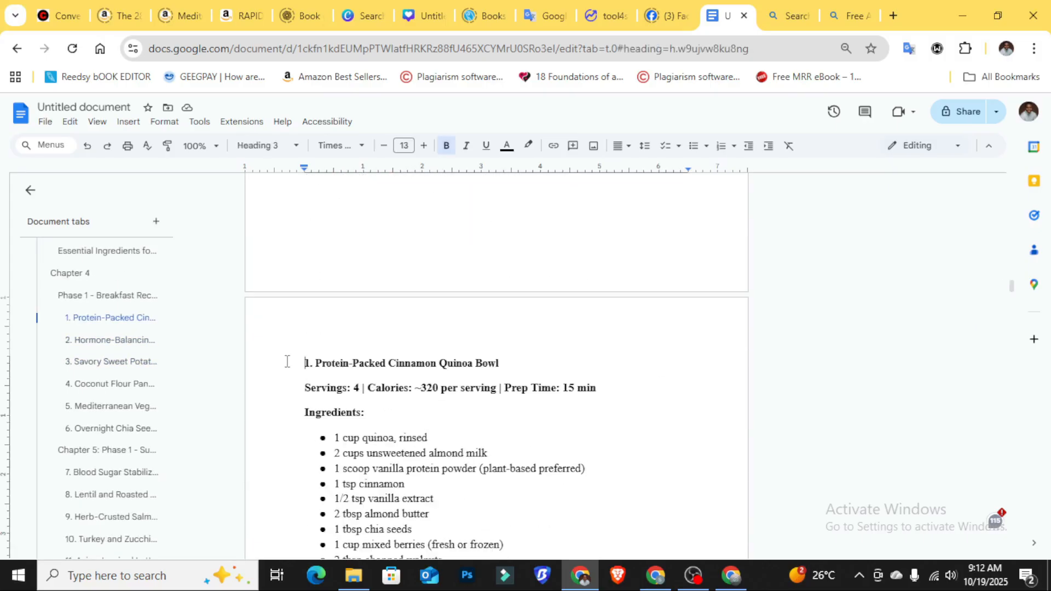
left_click_drag(287, 361, 589, 586)
scroll(590, 587, "down", 6)
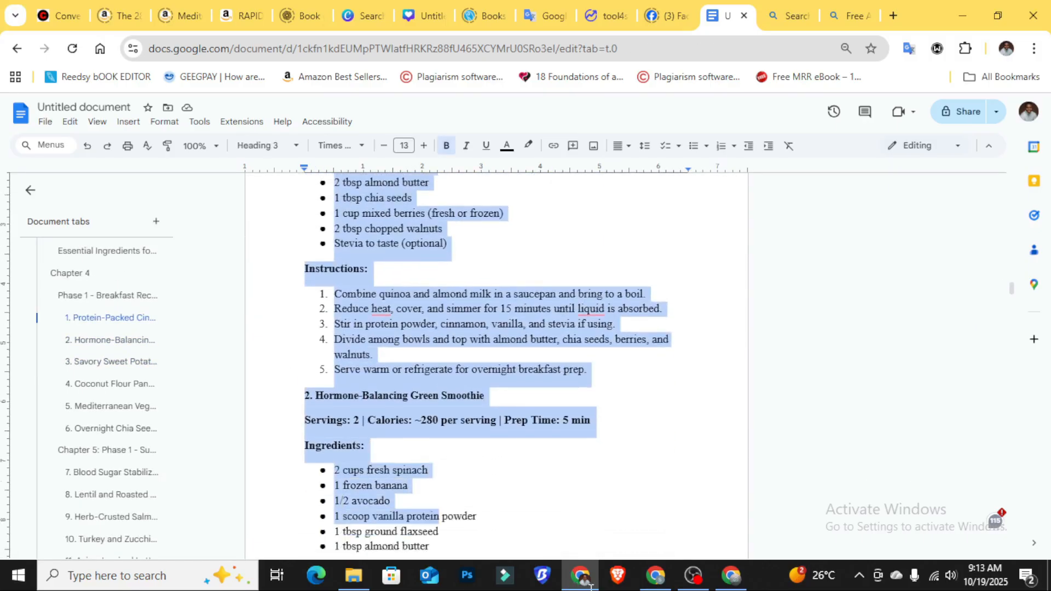
scroll(590, 587, "down", 5)
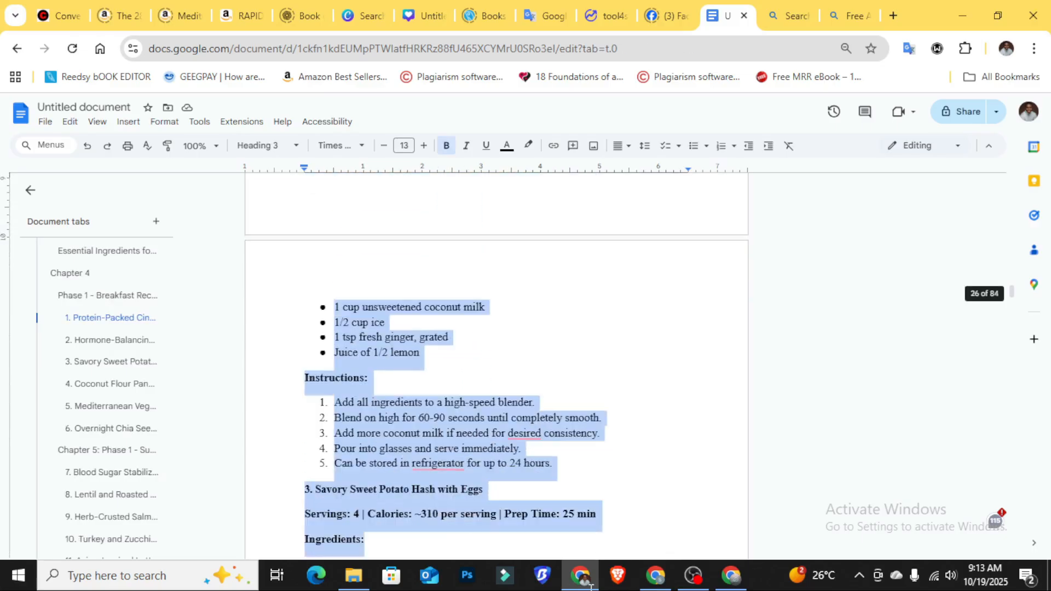
scroll(590, 587, "down", 8)
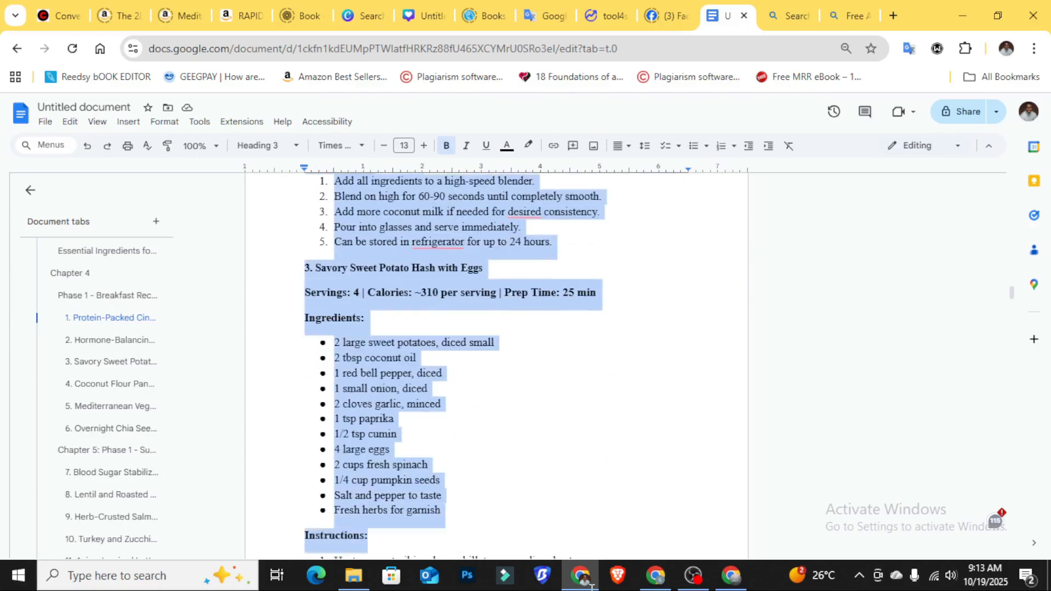
scroll(591, 586, "down", 4)
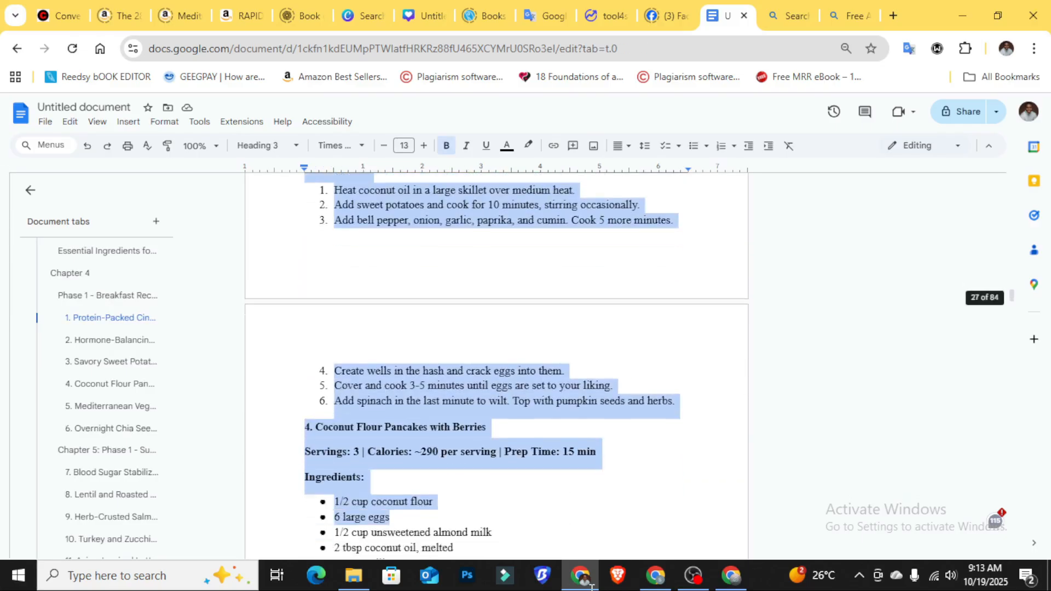
scroll(594, 586, "down", 8)
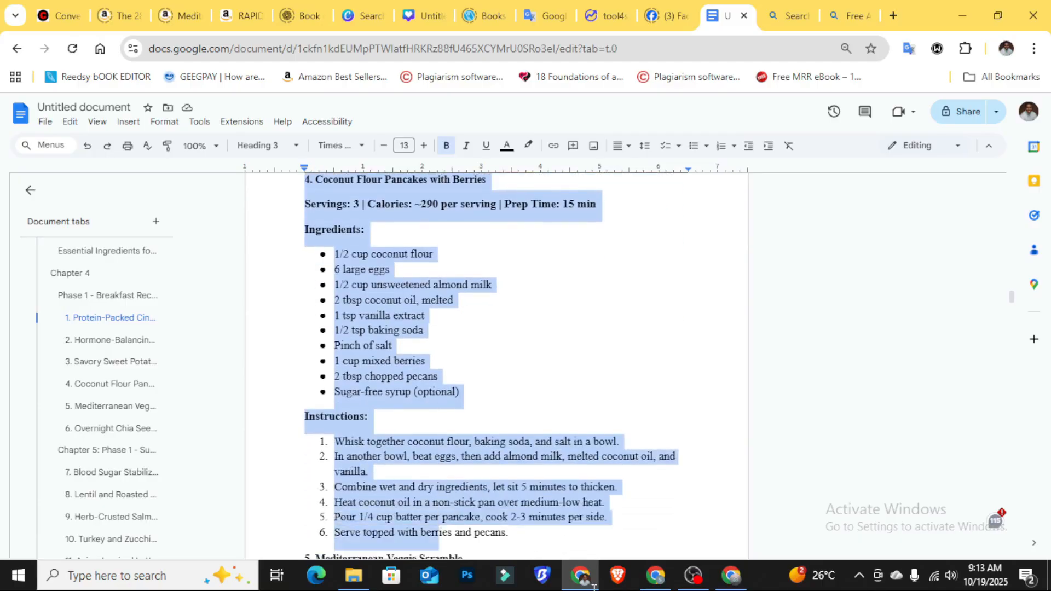
scroll(594, 587, "down", 6)
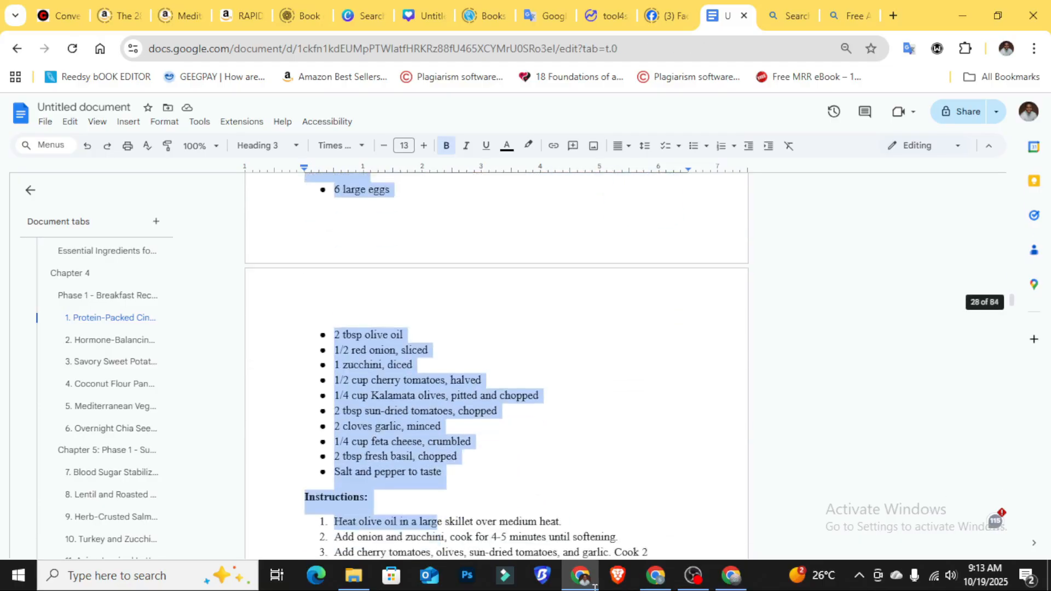
scroll(594, 587, "down", 7)
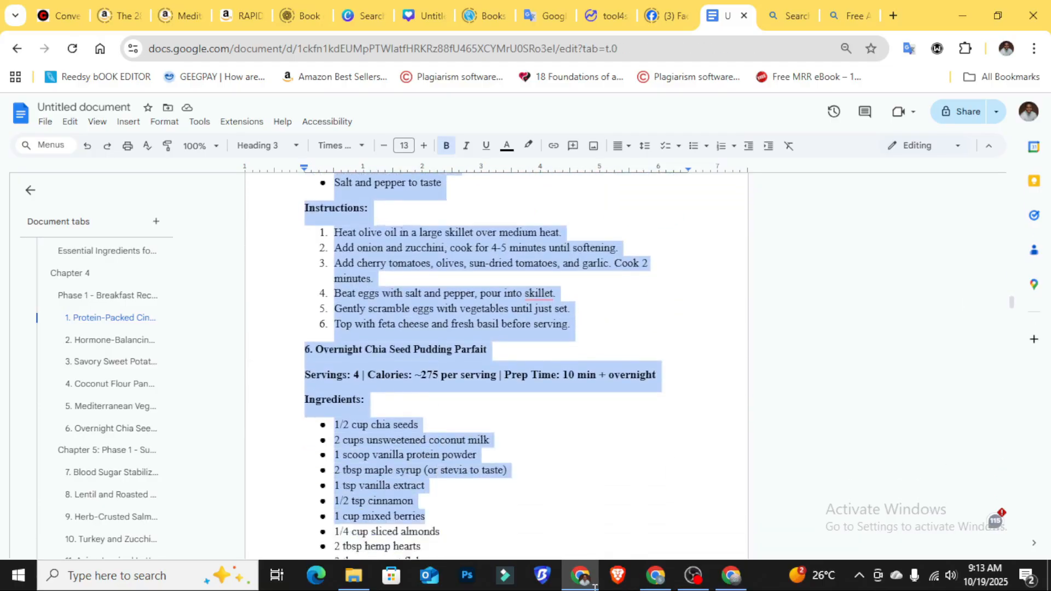
scroll(497, 369, "down", 10)
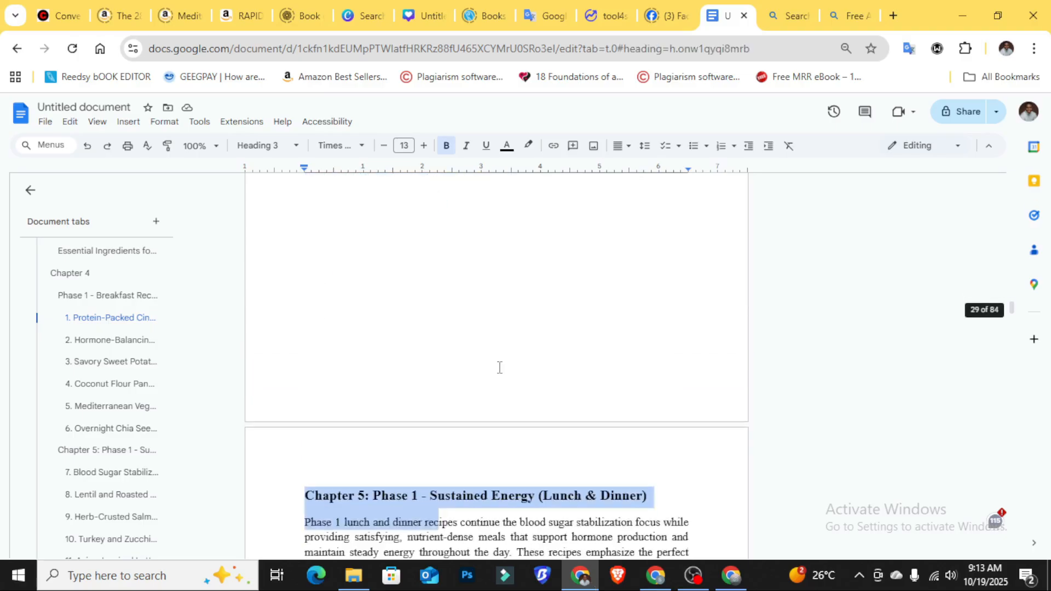
scroll(495, 188, "up", 6)
left_click_drag(547, 201, 538, 213)
scroll(561, 339, "up", 13)
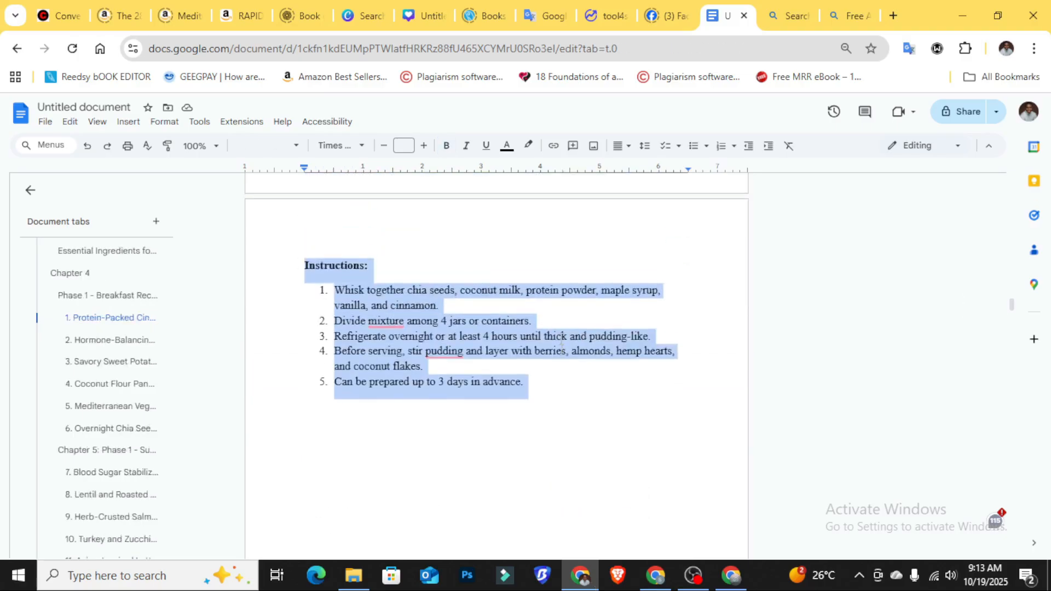
scroll(534, 337, "down", 4)
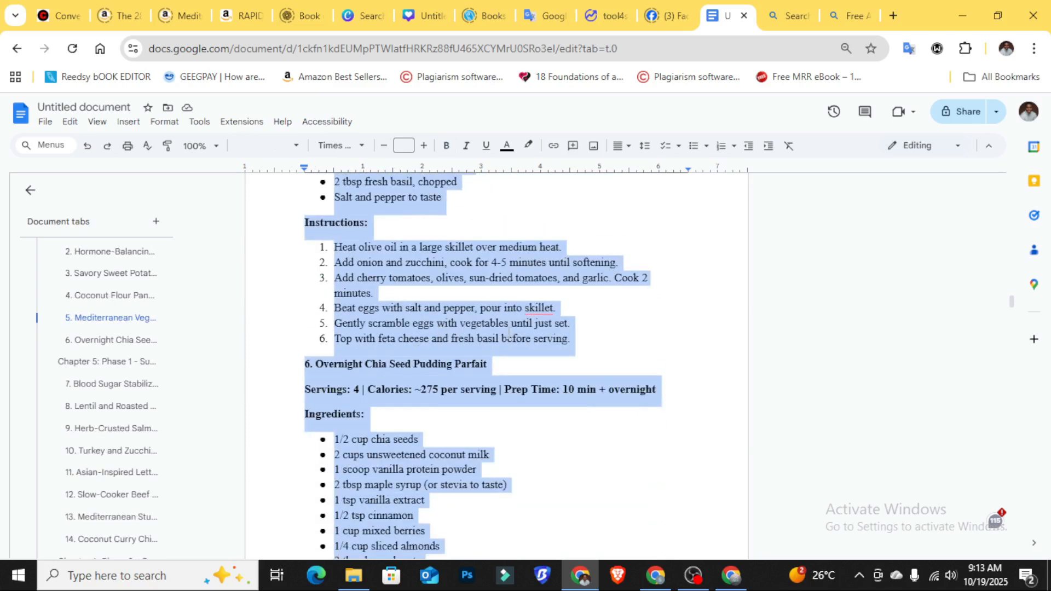
scroll(525, 329, "down", 4)
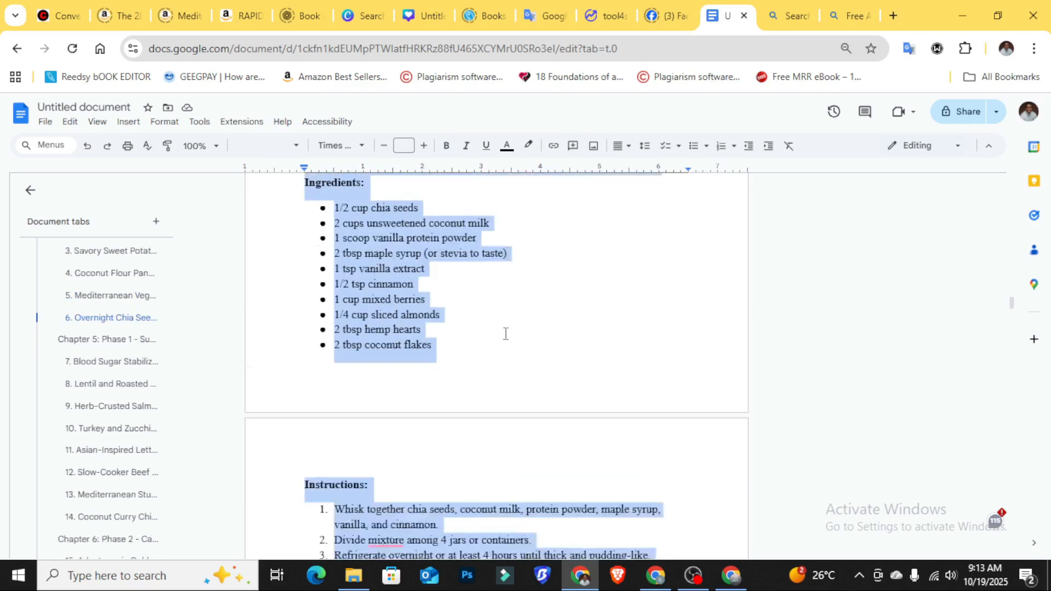
left_click(166, 123)
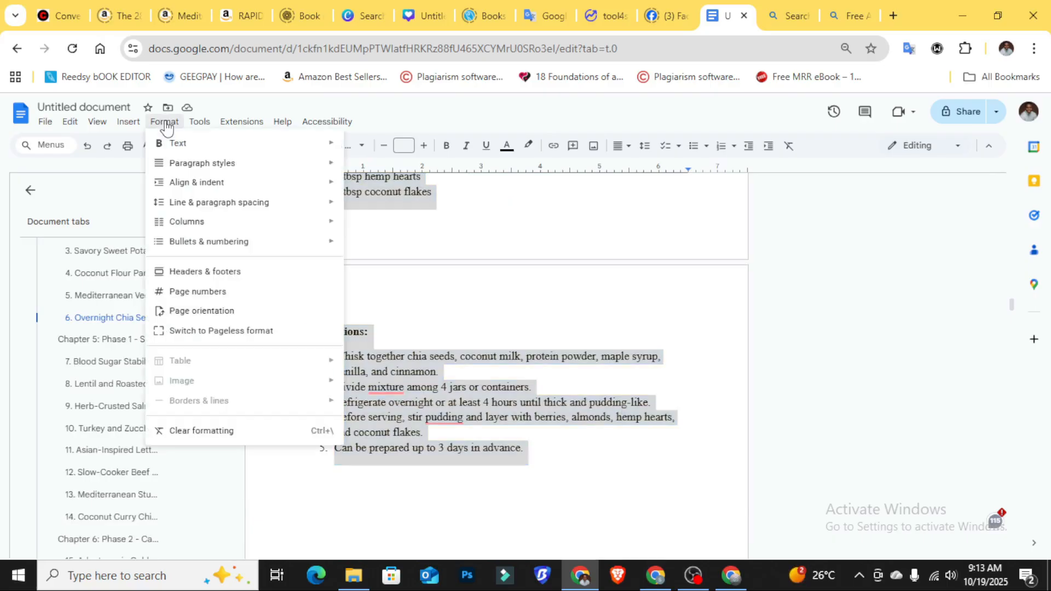
mouse_move(186, 220)
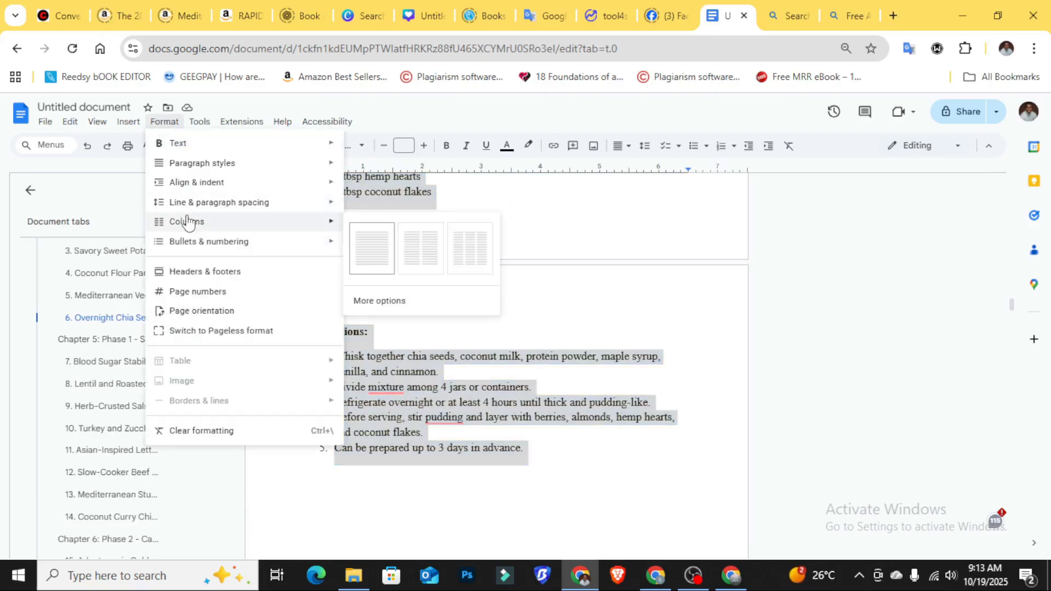
left_click(421, 310)
left_click(628, 292)
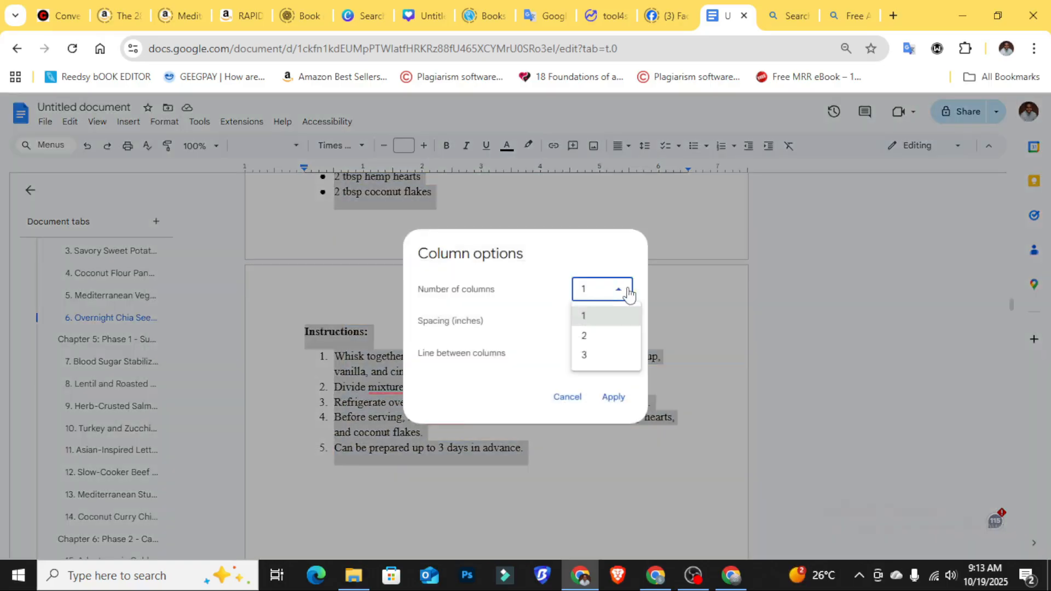
left_click(611, 336)
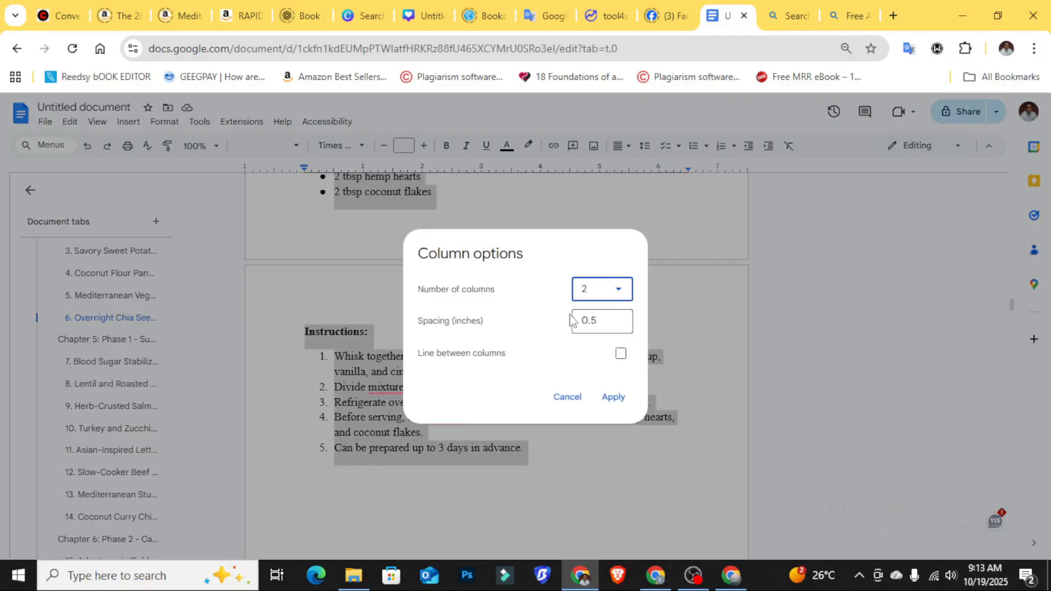
left_click(612, 354)
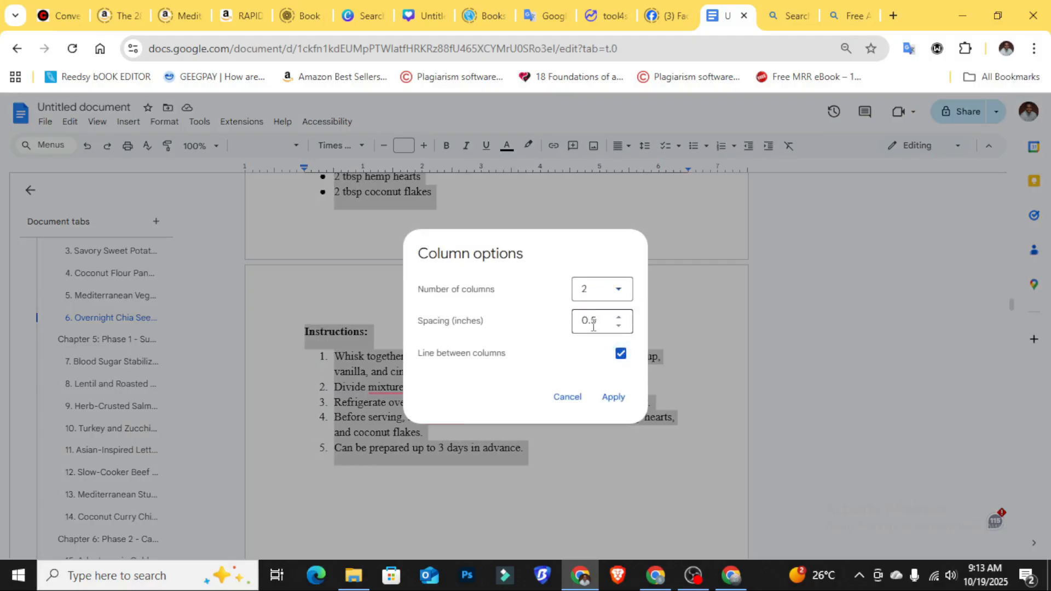
left_click(613, 395)
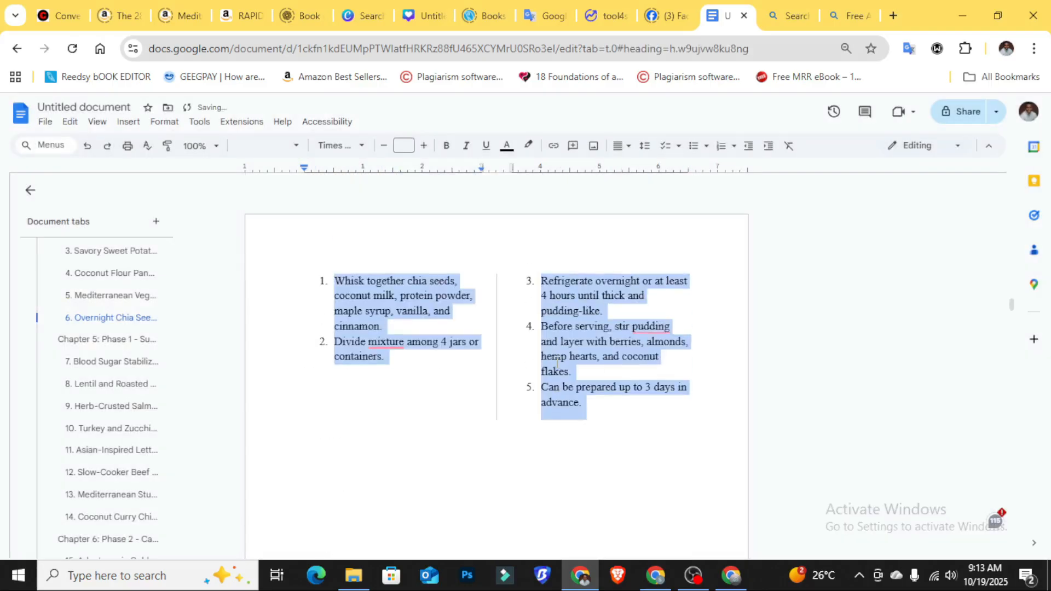
- Copy the first breakfast recipe's title, "Protein-Packed Cinnamon Quinoa Bowl", without its leading number
scroll(559, 363, "up", 20)
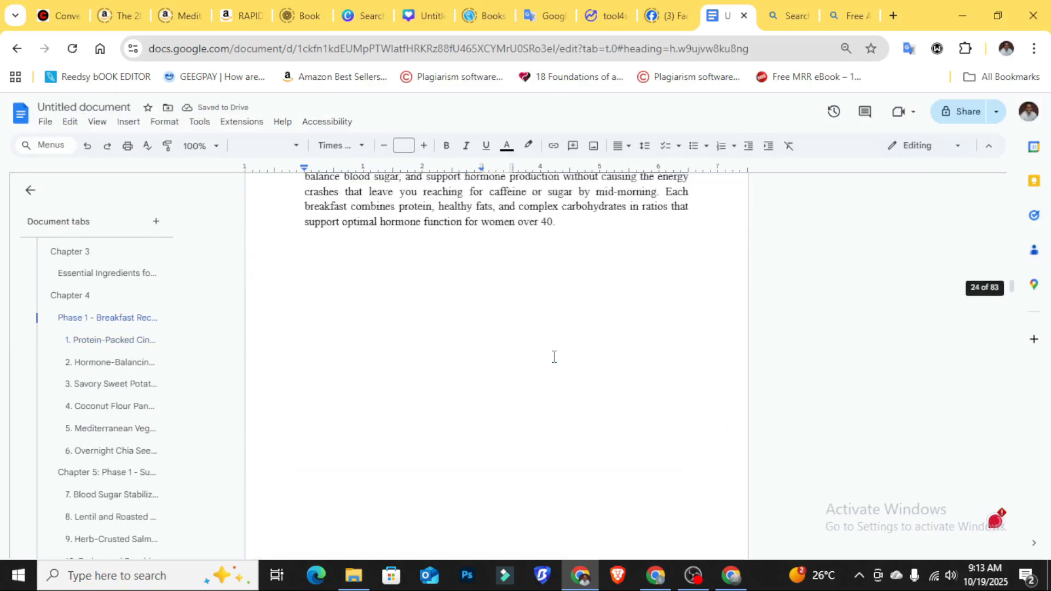
scroll(559, 365, "down", 1)
scroll(559, 365, "down", 5)
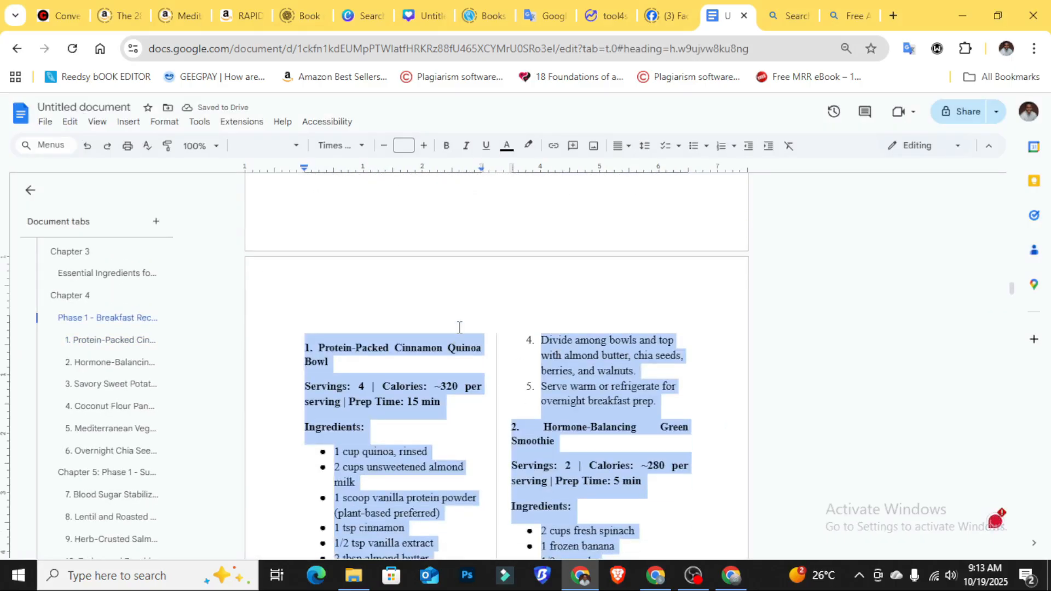
scroll(458, 326, "down", 3)
left_click(394, 284)
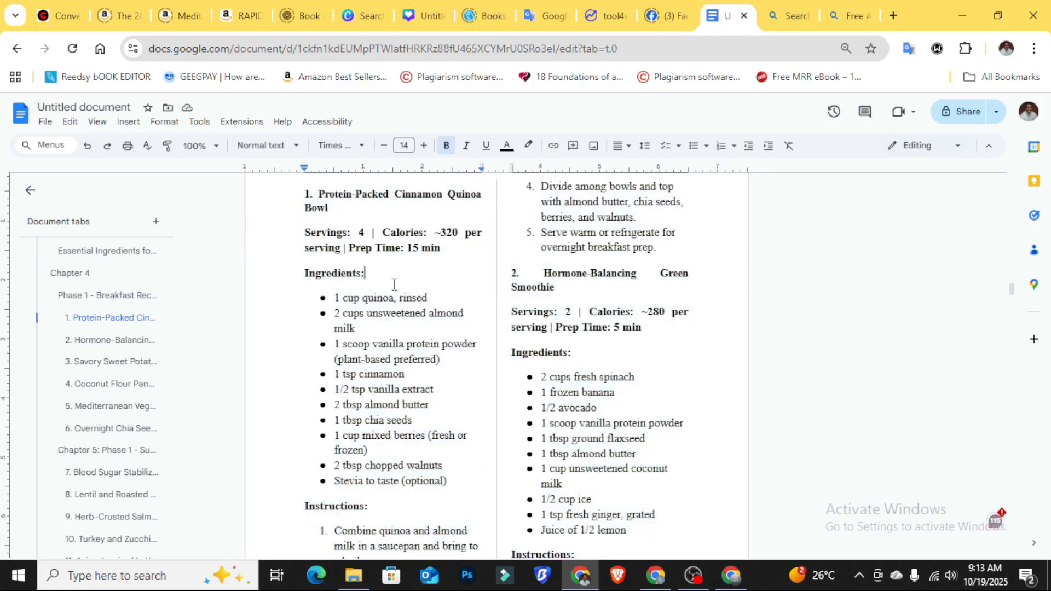
scroll(453, 326, "up", 3)
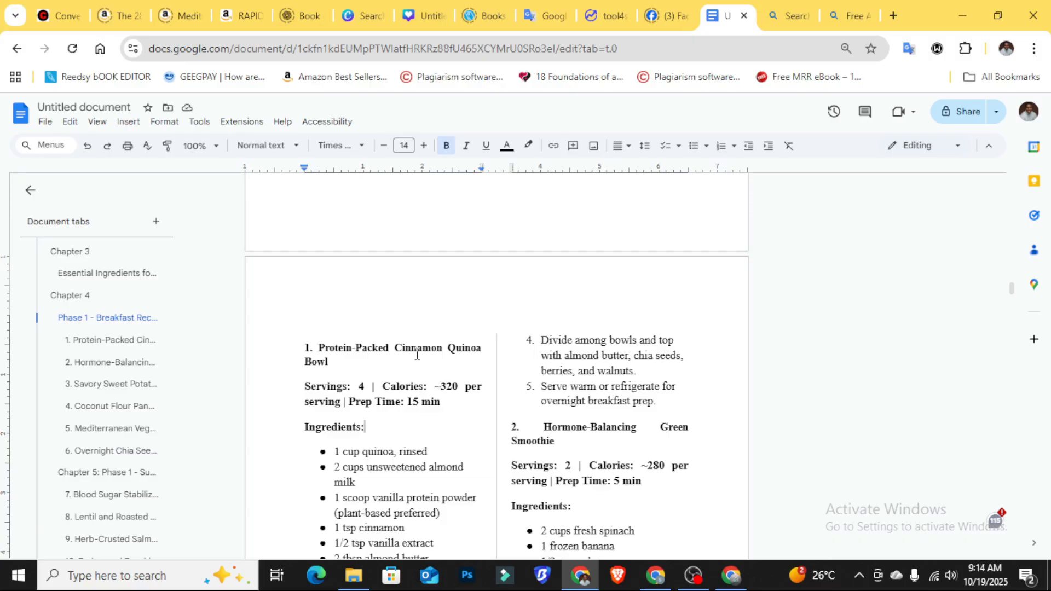
left_click_drag(340, 366, 319, 346)
key("ctrl+c")
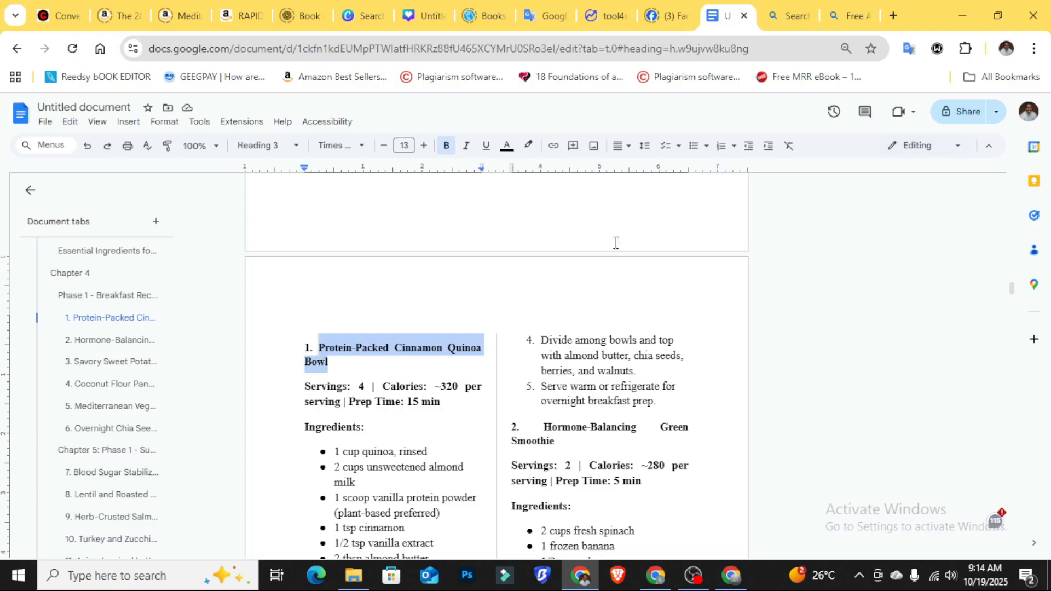
- Switch to Bing Image Creator and choose DALL-E 3 as the image model
left_click(850, 16)
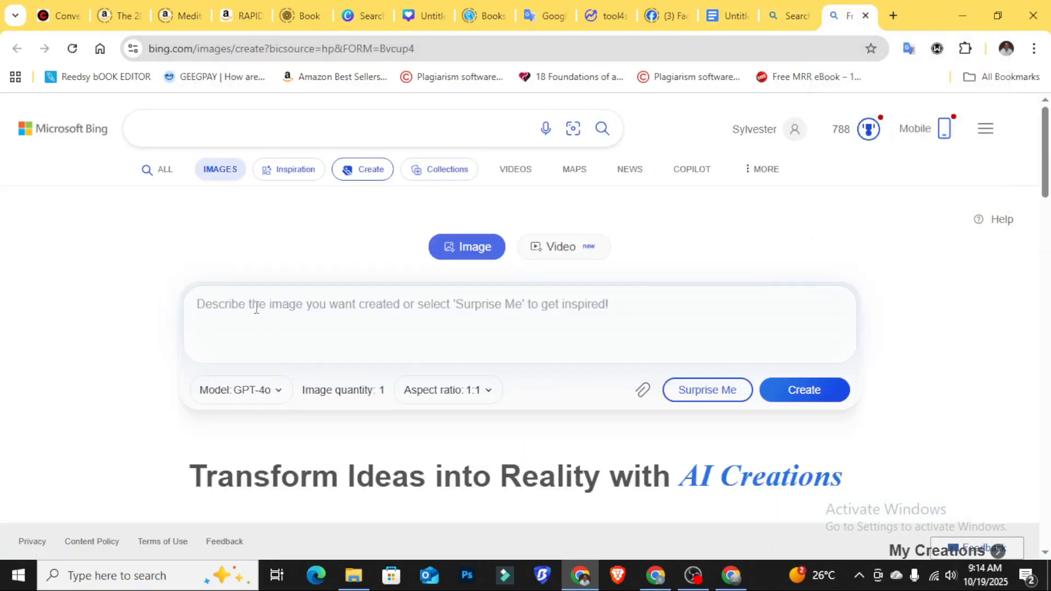
left_click(276, 390)
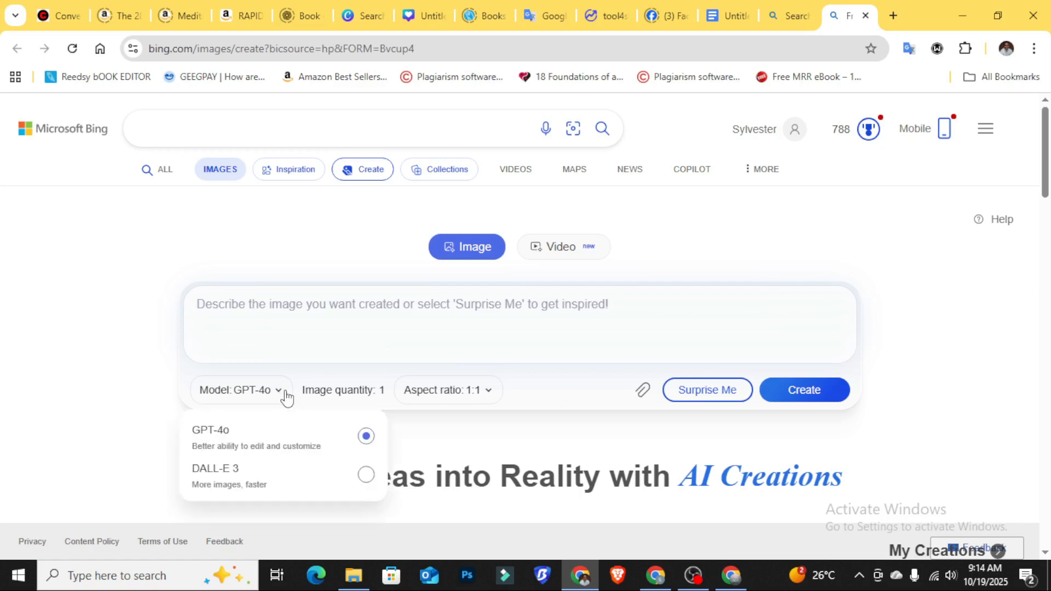
left_click(231, 475)
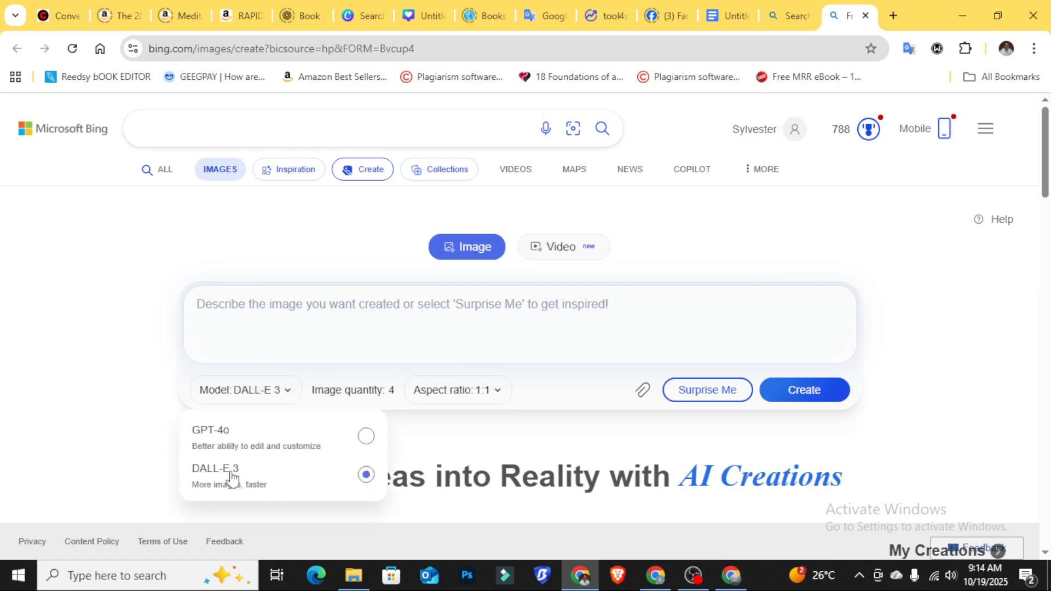
left_click(137, 416)
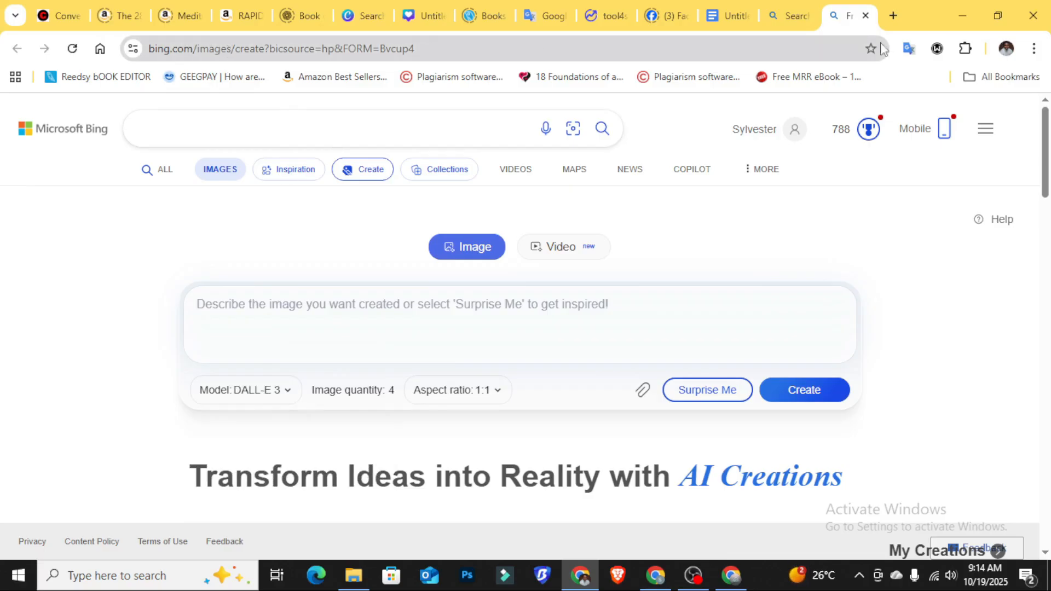
- Go to the Image creator from the Bing home page and paste "Protein-Packed Cinnamon Quinoa Bowl" as the image description
left_click(793, 16)
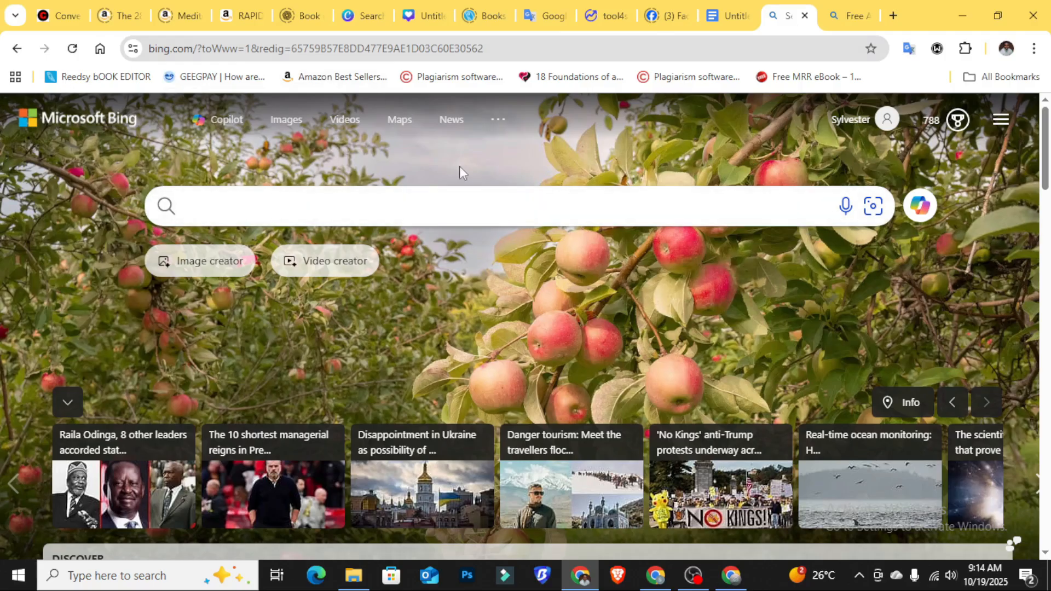
left_click(201, 266)
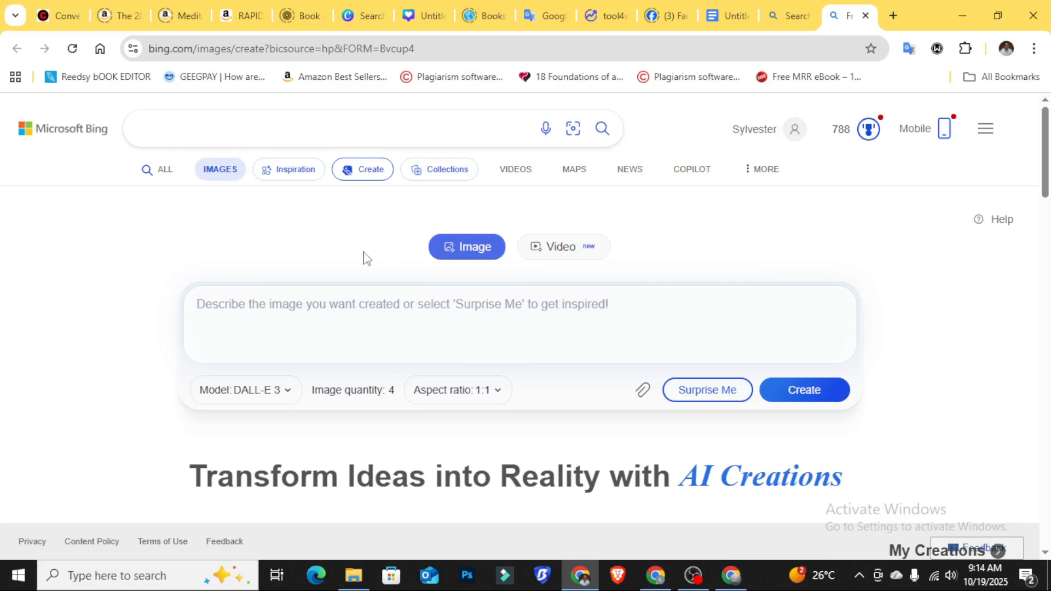
left_click(282, 392)
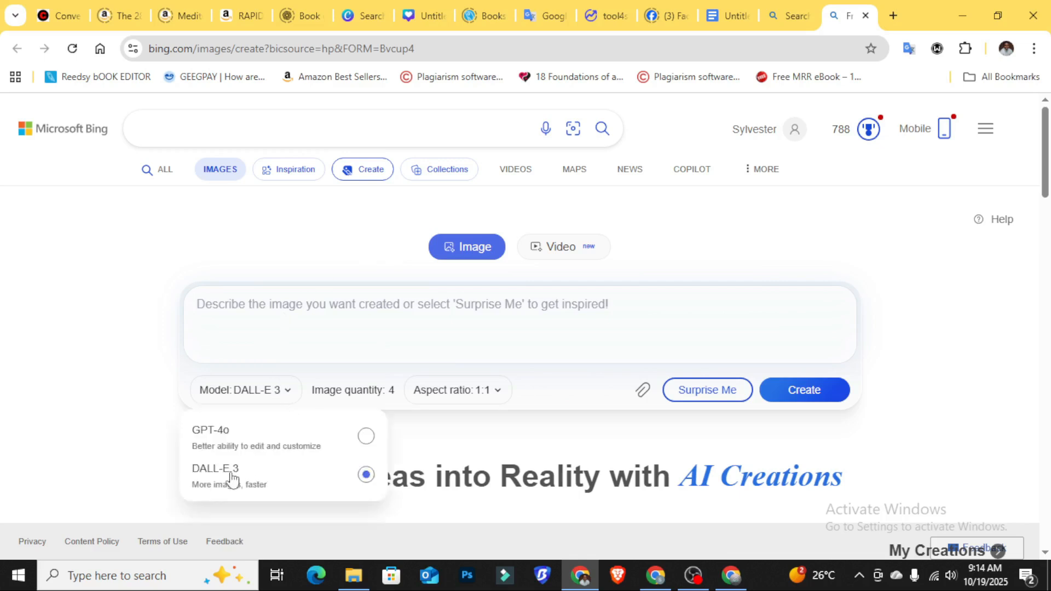
left_click(152, 431)
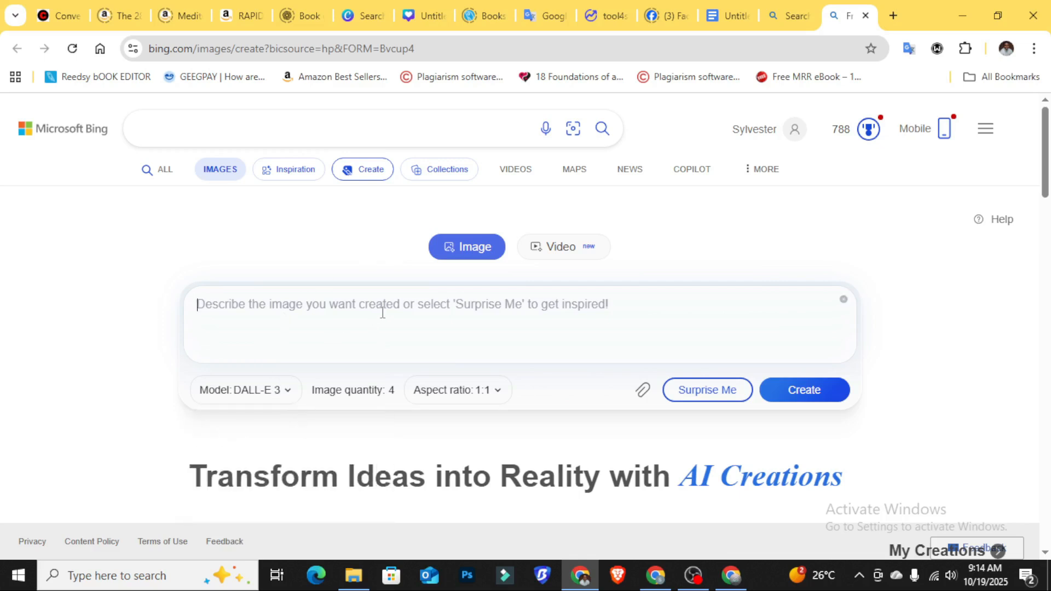
key("ctrl+v")
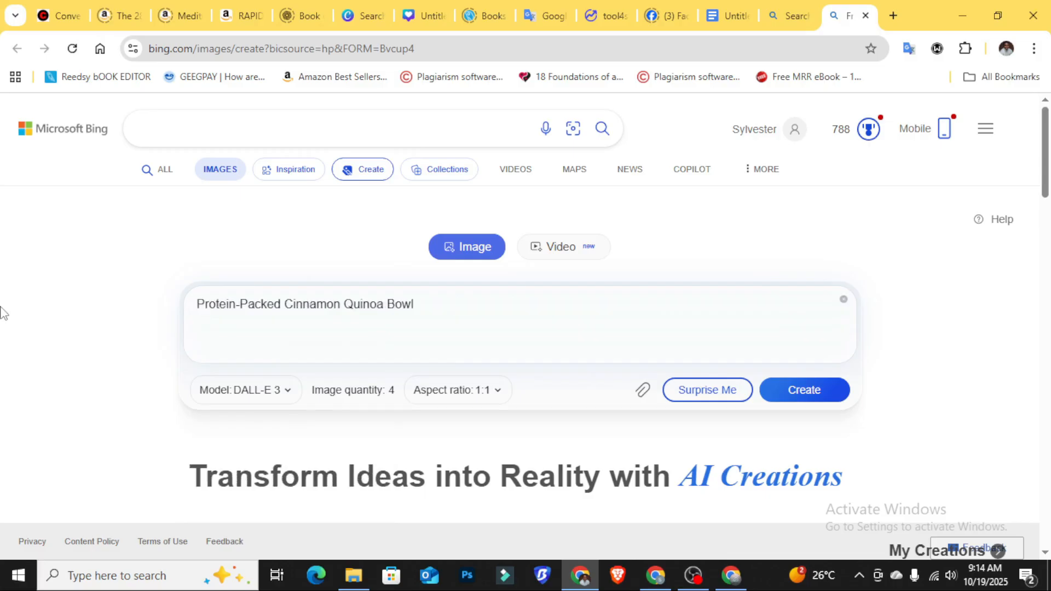
- Generate the quinoa bowl images and copy the second result, the one with mixed berries and walnuts
left_click(827, 390)
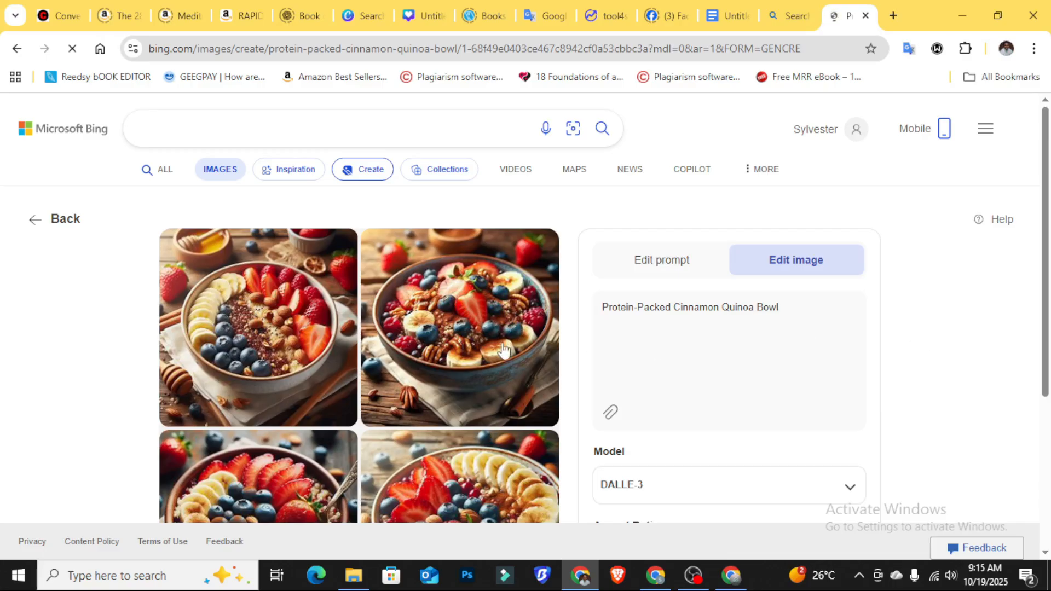
right_click(465, 340)
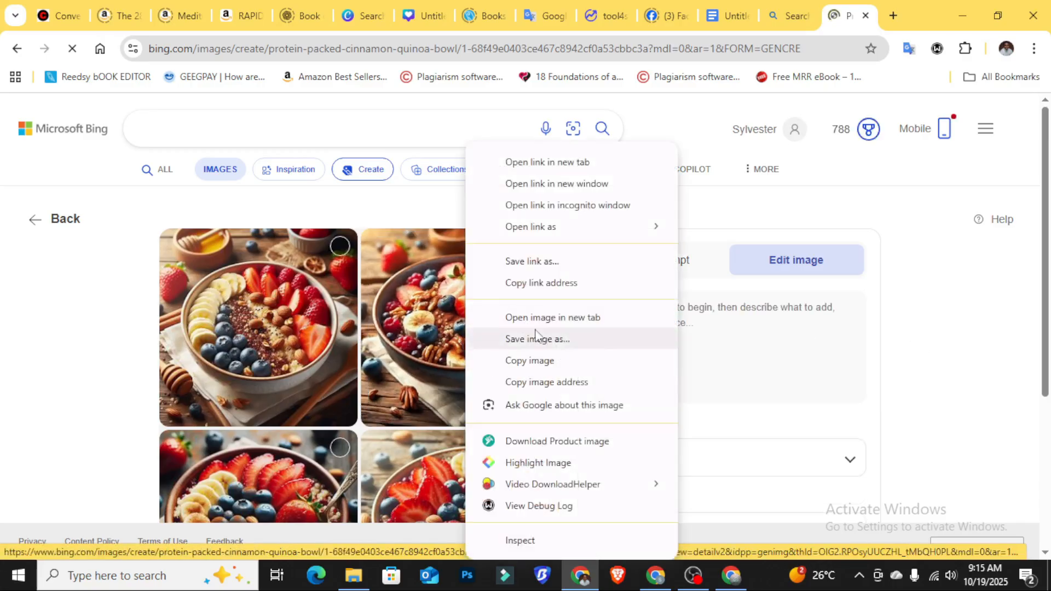
left_click(981, 293)
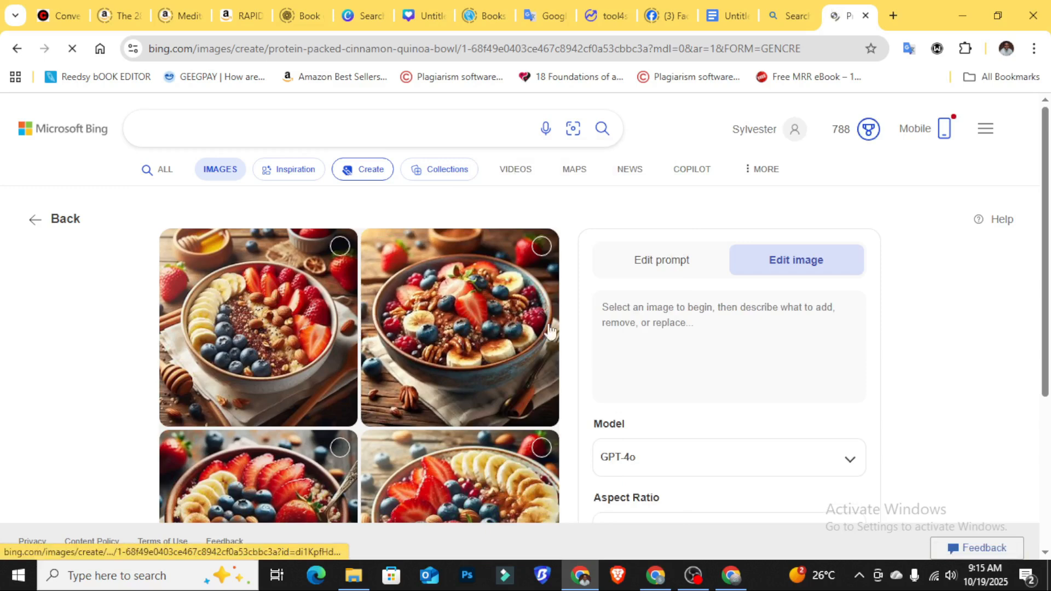
right_click(440, 336)
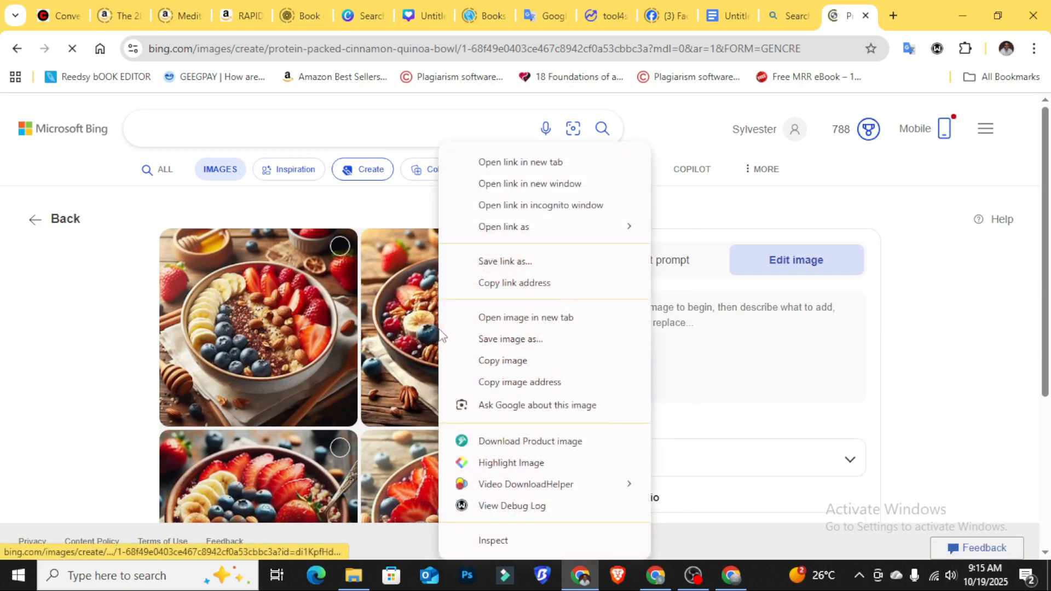
left_click(927, 347)
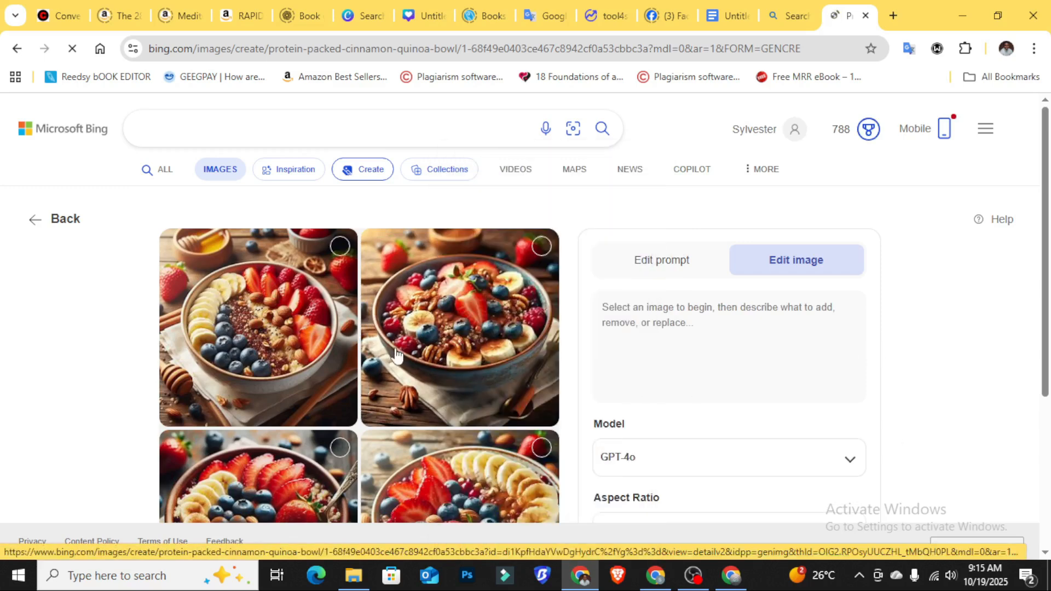
scroll(399, 352, "down", 1)
scroll(385, 406, "up", 1)
right_click(431, 332)
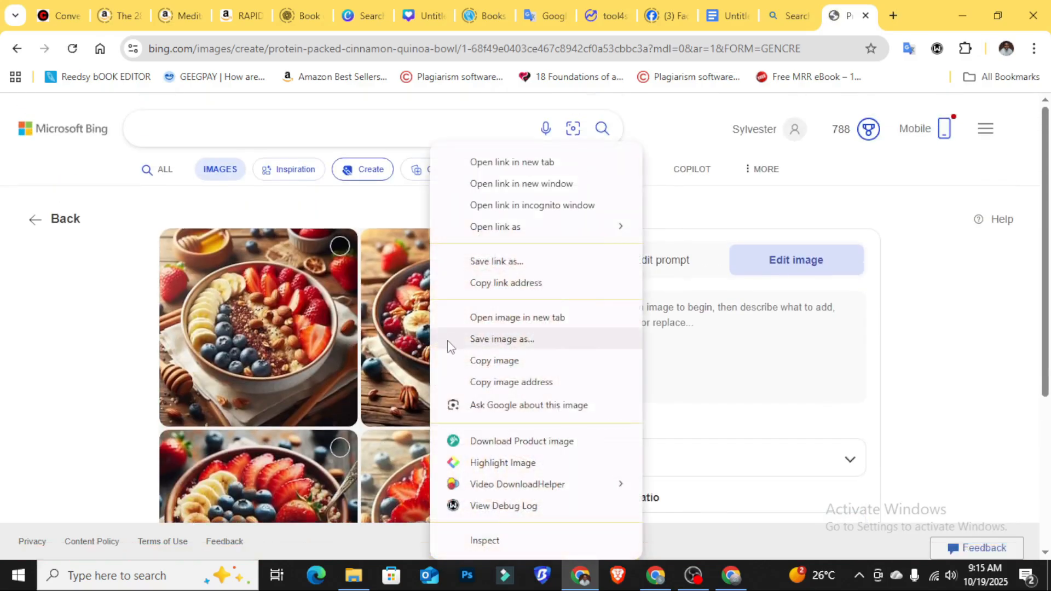
left_click(495, 361)
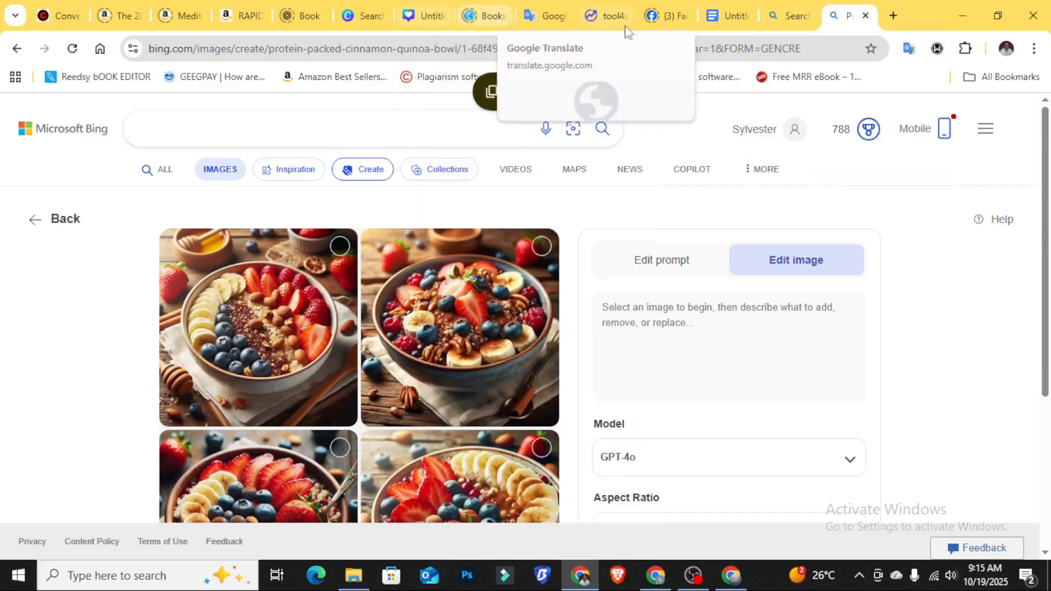
- Switch to the Google Docs manuscript and paste the quinoa bowl image above the first recipe's "Ingredients:" line
left_click(724, 15)
scroll(304, 415, "down", 1)
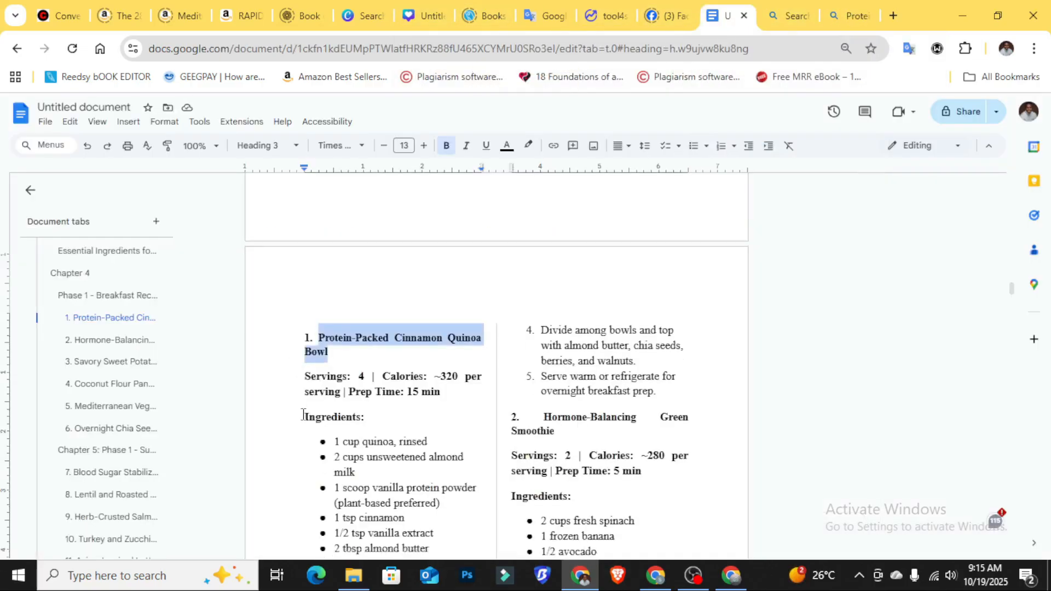
left_click(302, 350)
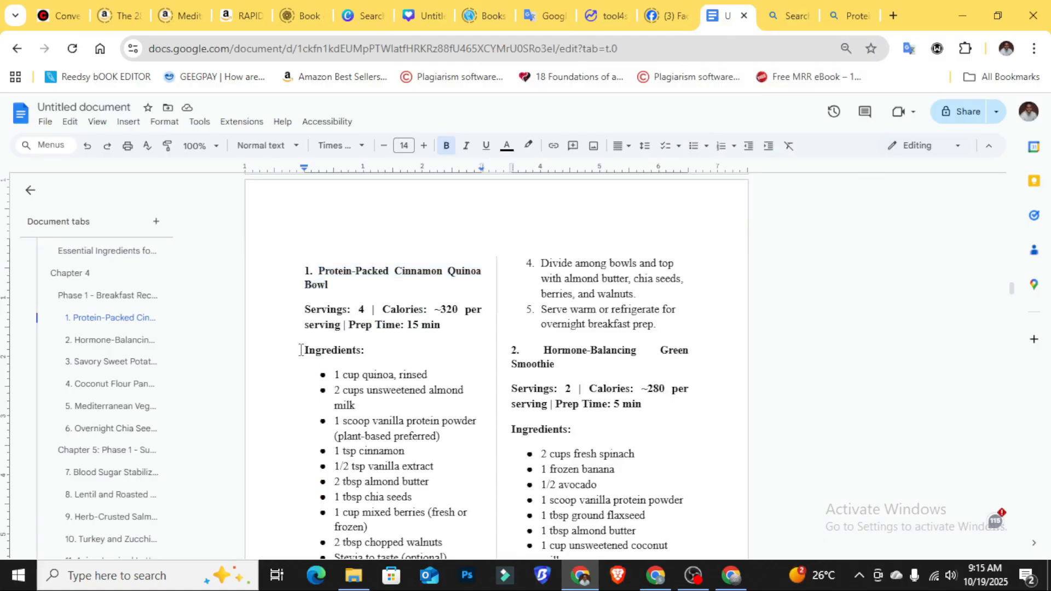
key("ctrl+v")
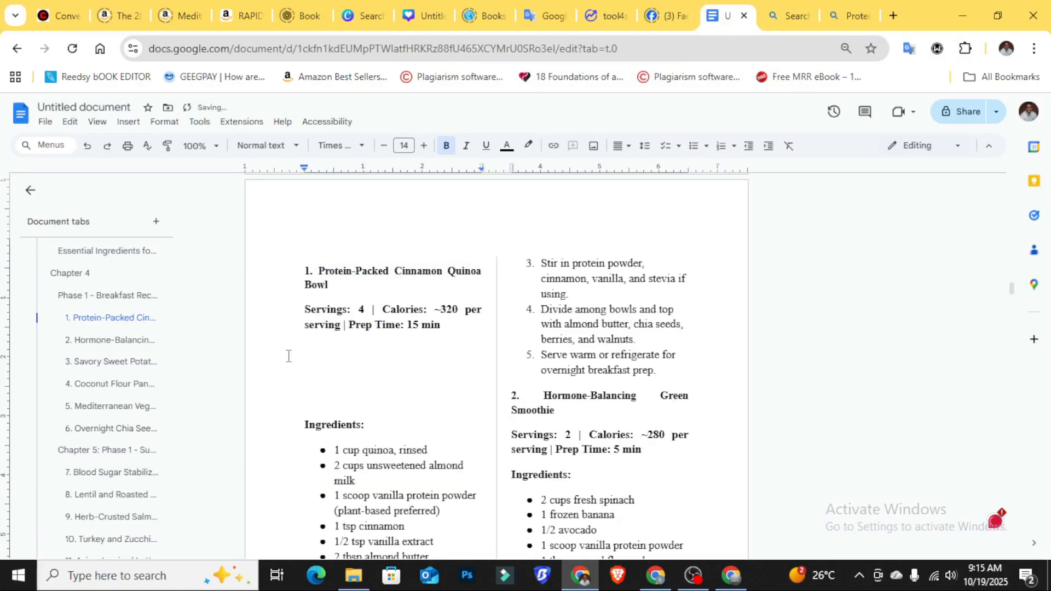
scroll(289, 355, "down", 3)
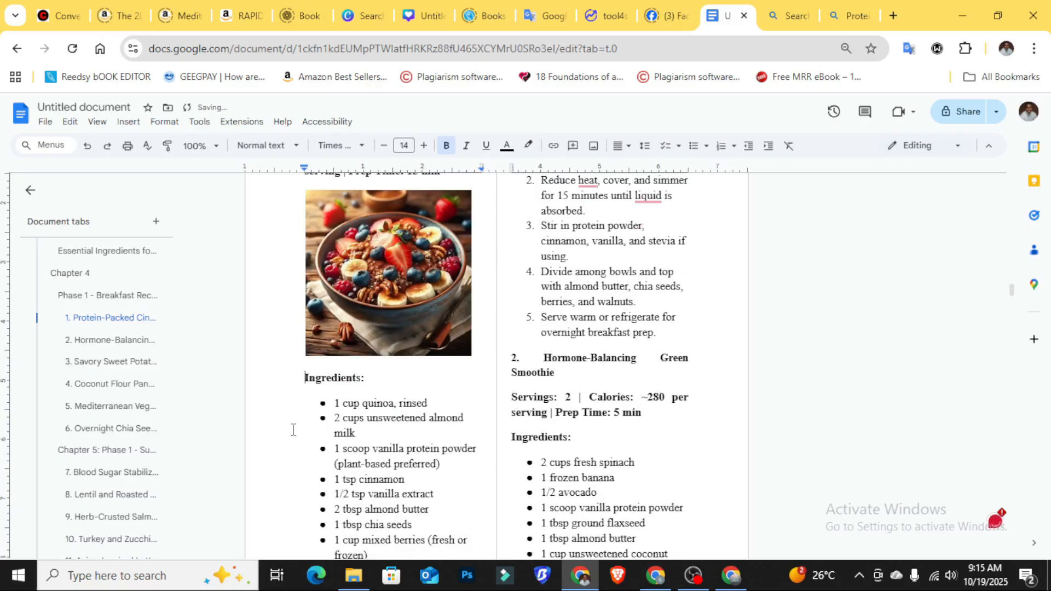
scroll(613, 427, "up", 4)
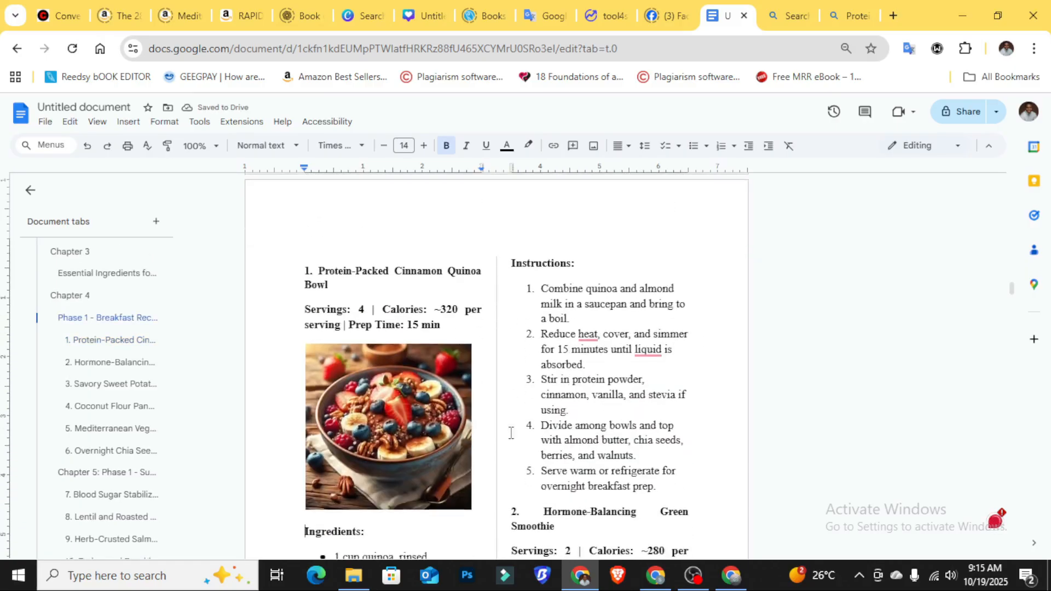
- Add a blank line before the second recipe's heading and copy its title, "Hormone-Balancing Green Smoothie", without the number
scroll(511, 432, "down", 4)
left_click(507, 283)
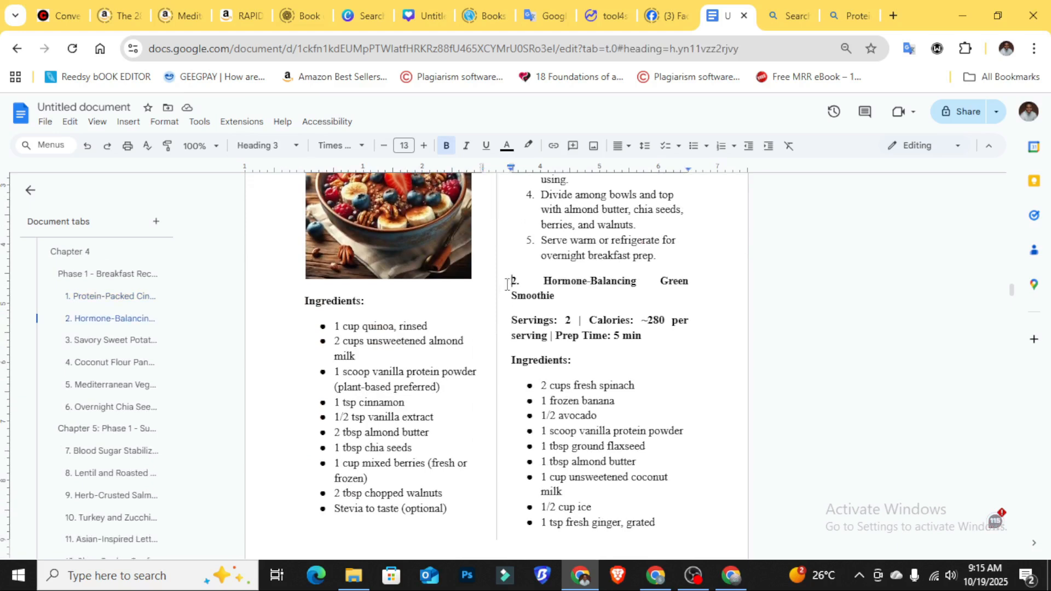
key("Return")
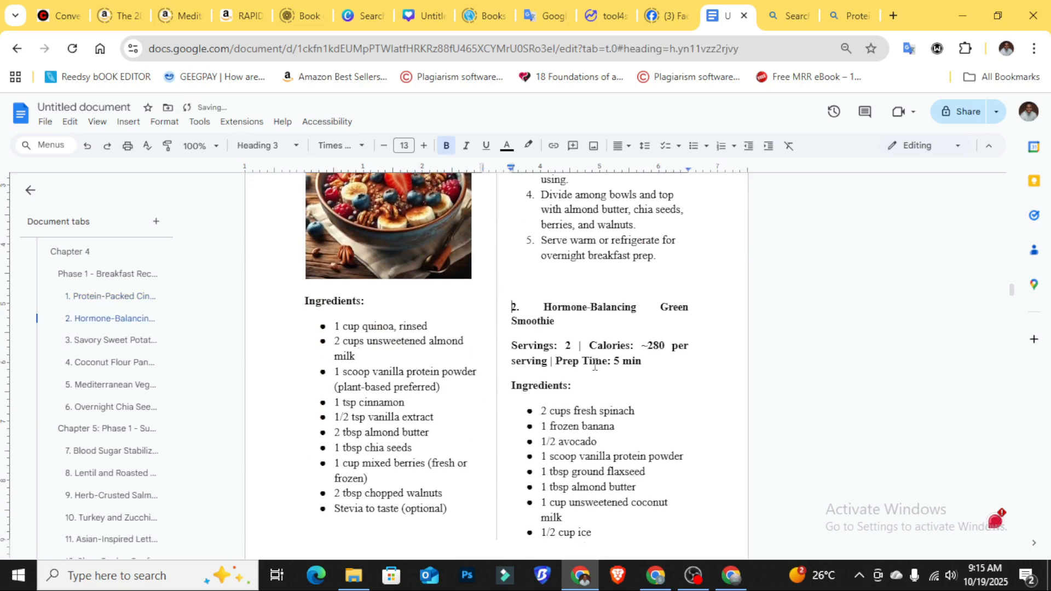
left_click(544, 308, "shift")
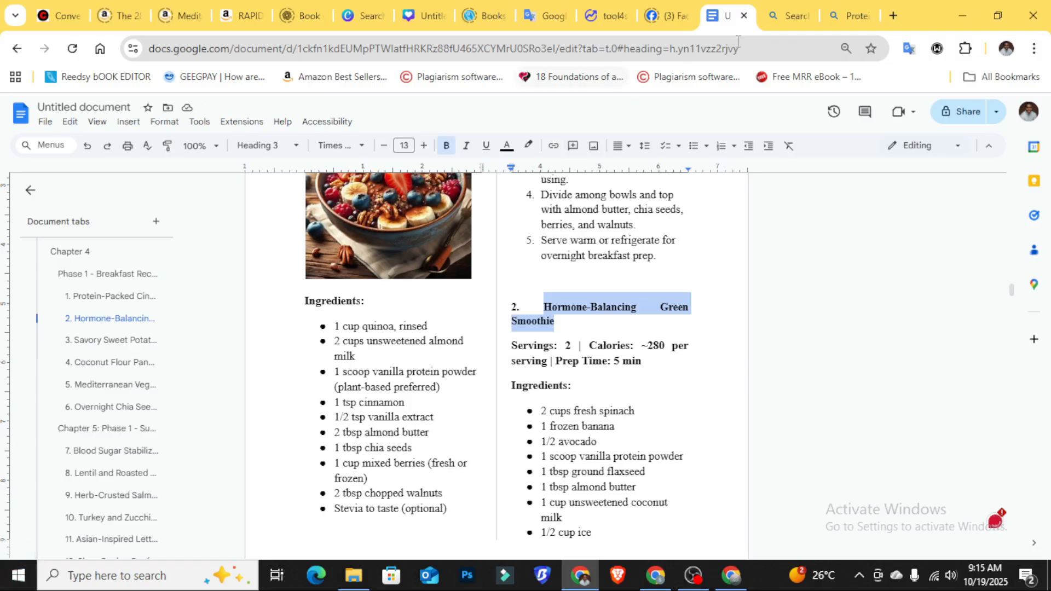
- Switch to Bing Image Creator, replace the prompt with "Hormone-Balancing Green Smoothie" and recreate the images with DALLE-3
left_click(840, 16)
left_click(657, 262)
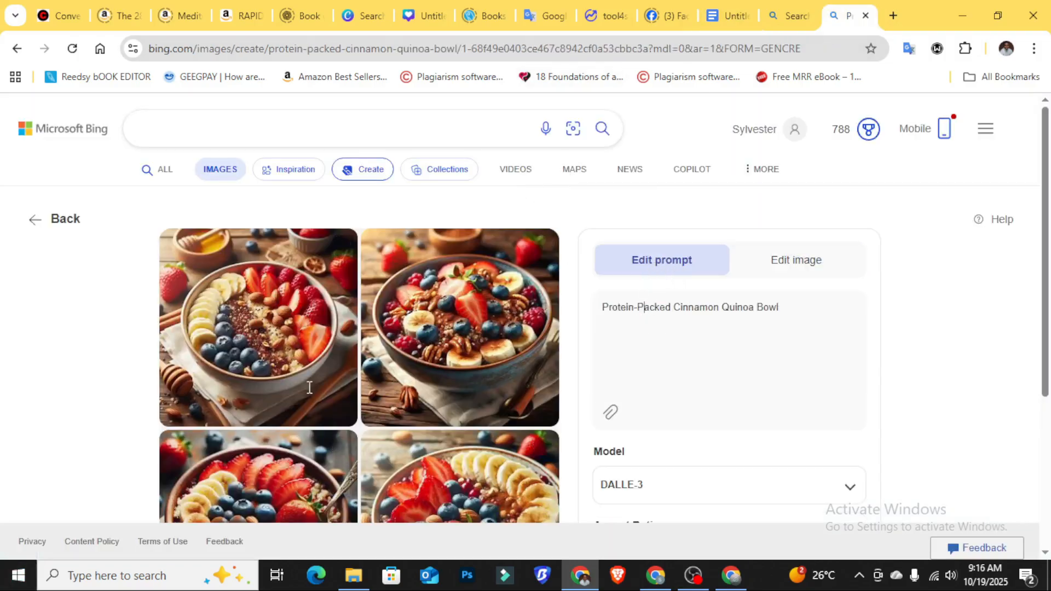
key("ctrl+a")
key("ctrl+v")
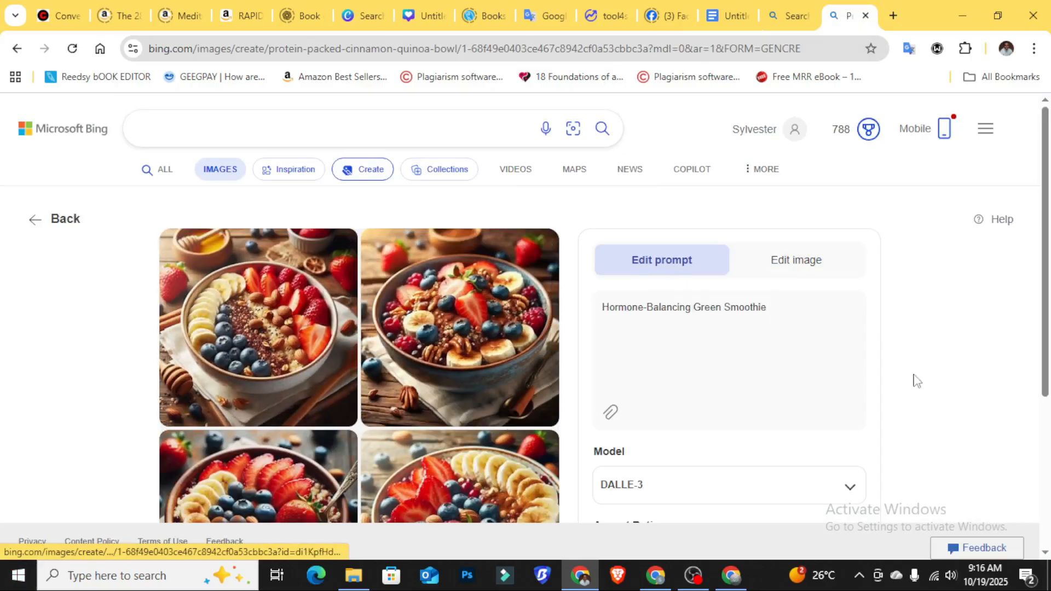
scroll(918, 381, "down", 2)
scroll(694, 498, "down", 2)
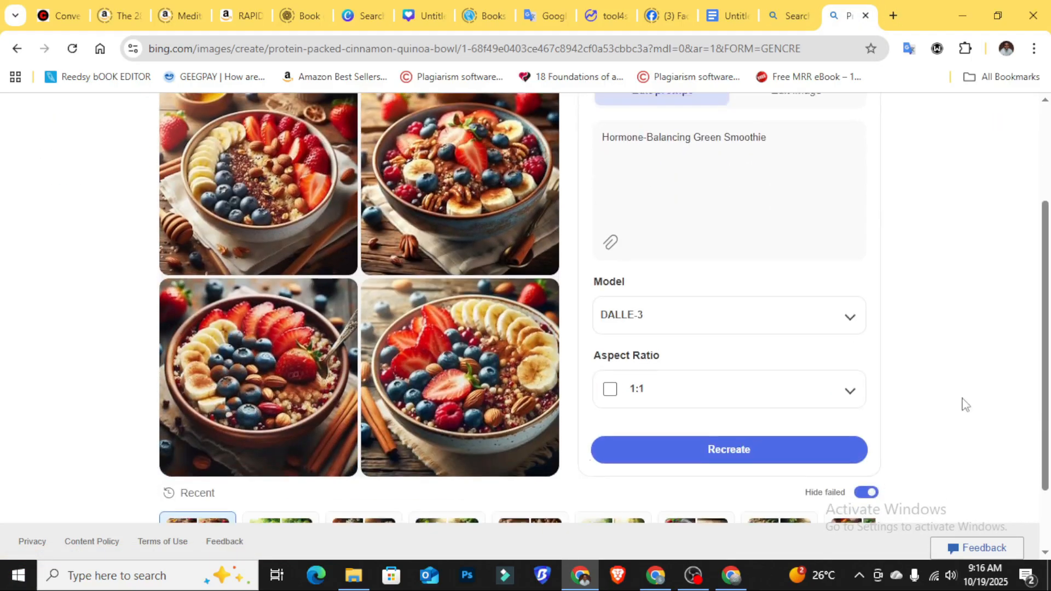
left_click(758, 450)
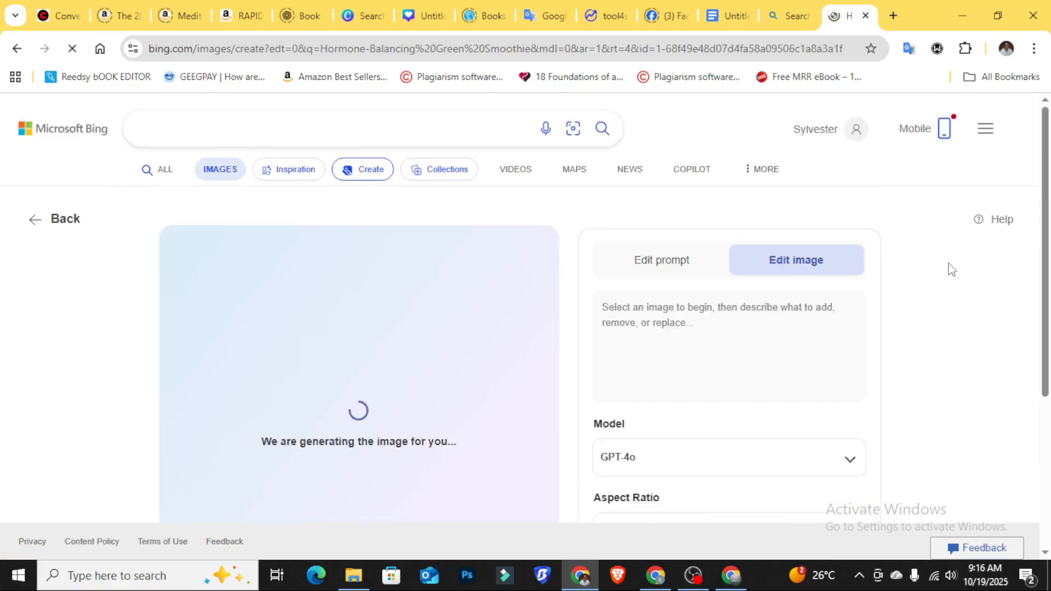
- Copy the second generated green smoothie image, showing the glass beside a halved avocado
scroll(959, 281, "down", 4)
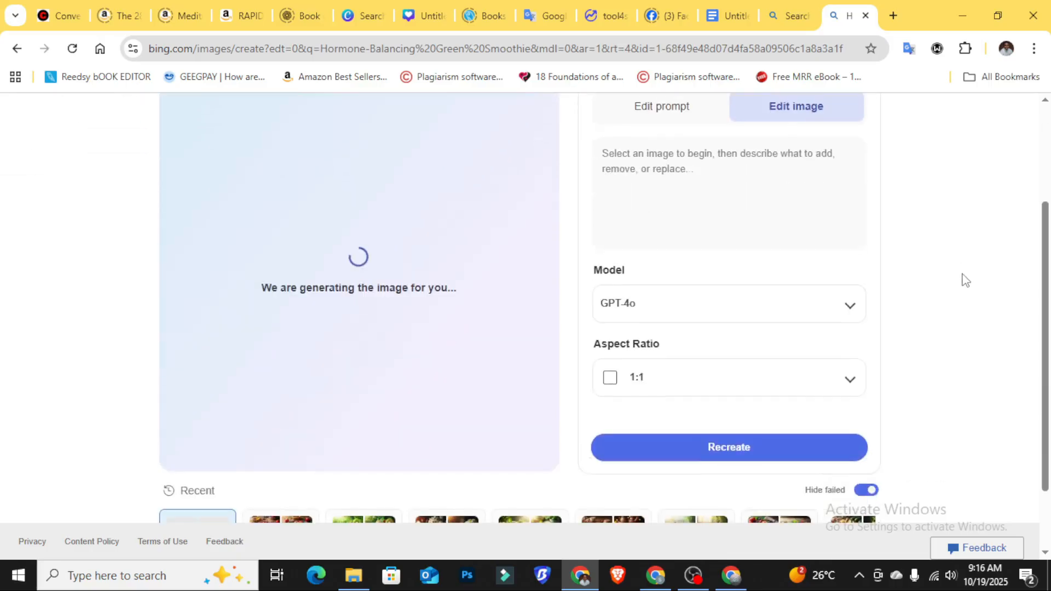
scroll(965, 282, "up", 4)
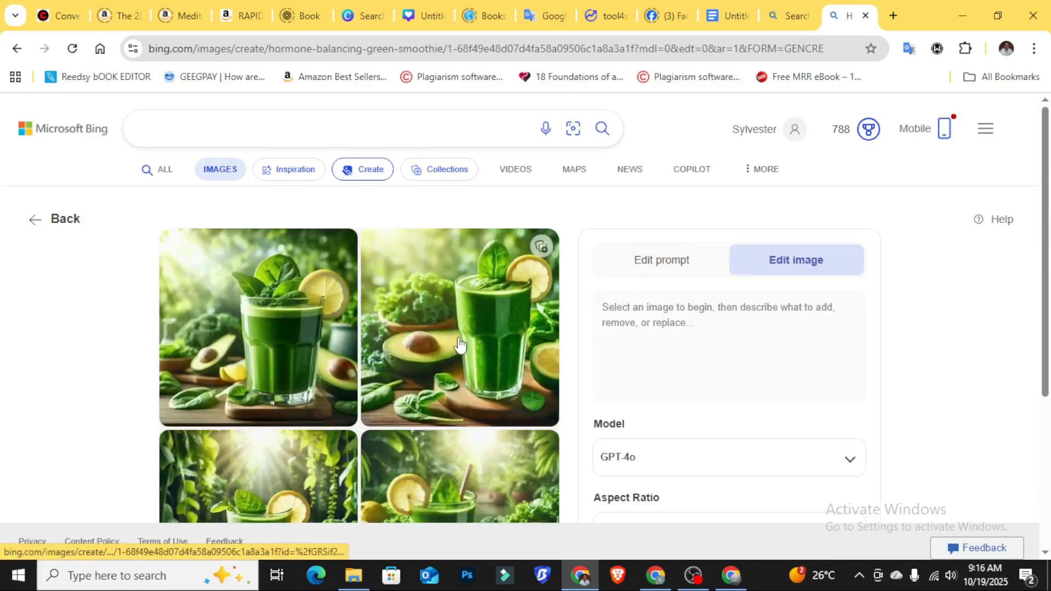
scroll(476, 345, "down", 1)
right_click(437, 247)
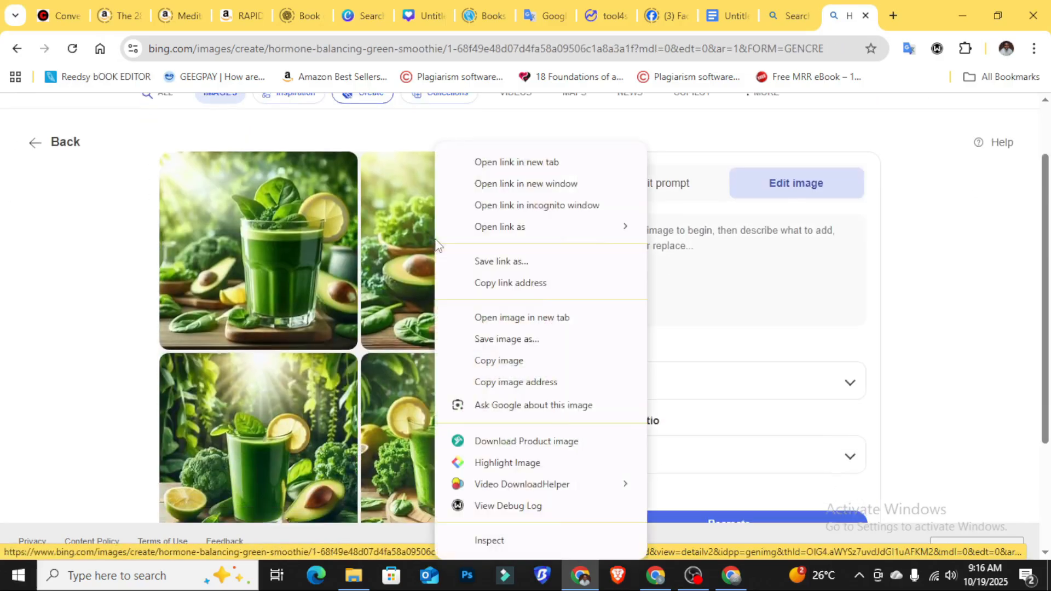
left_click(509, 364)
- Switch to the Google Docs manuscript and paste the smoothie image on a new line above the second recipe's "Ingredients:" heading
left_click(788, 15)
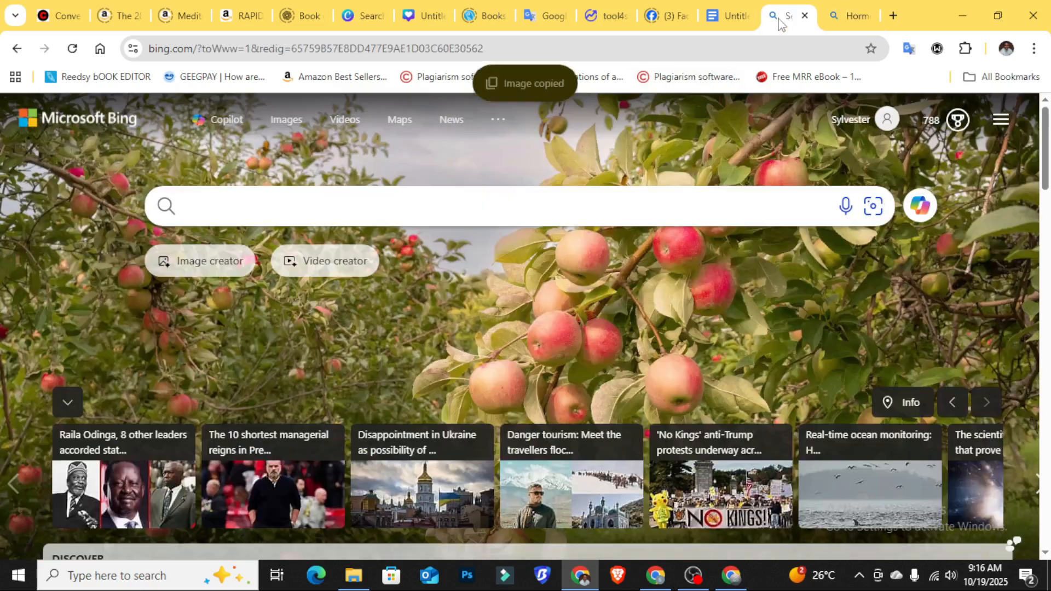
left_click(714, 22)
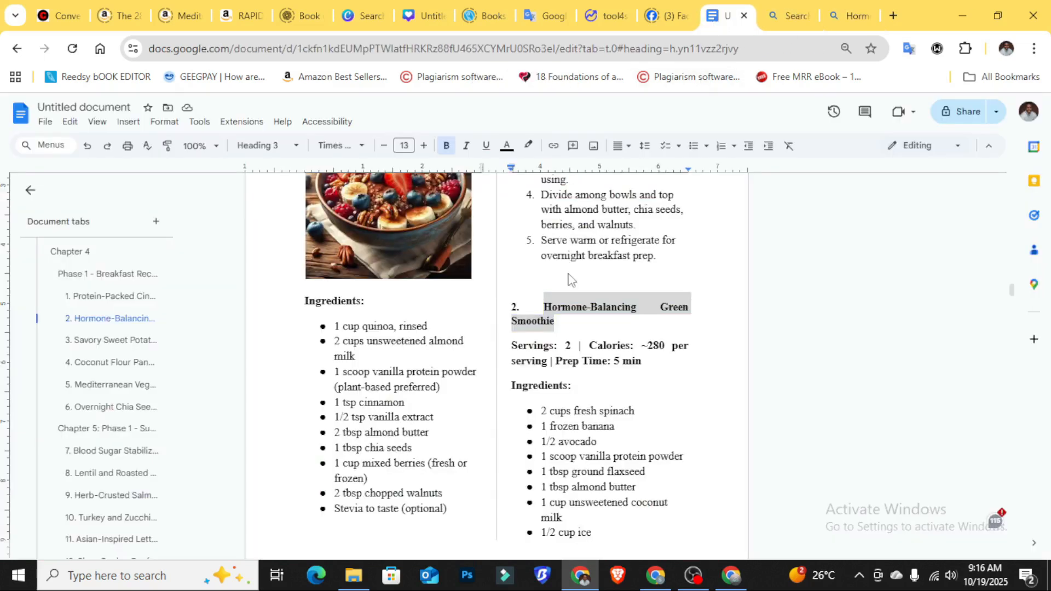
left_click(510, 386)
key("Return")
key("Up")
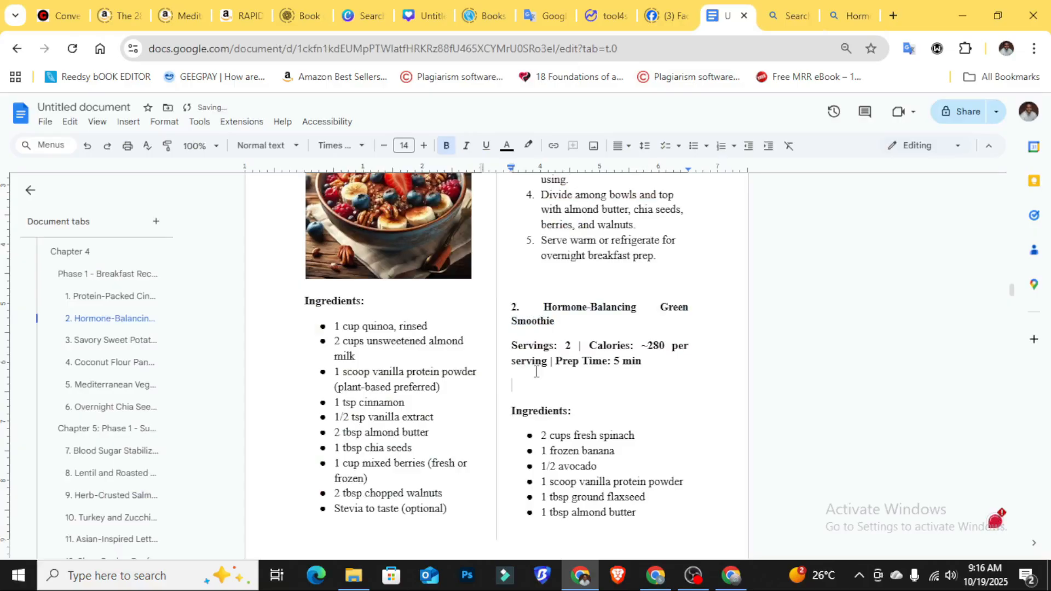
key("ctrl+v")
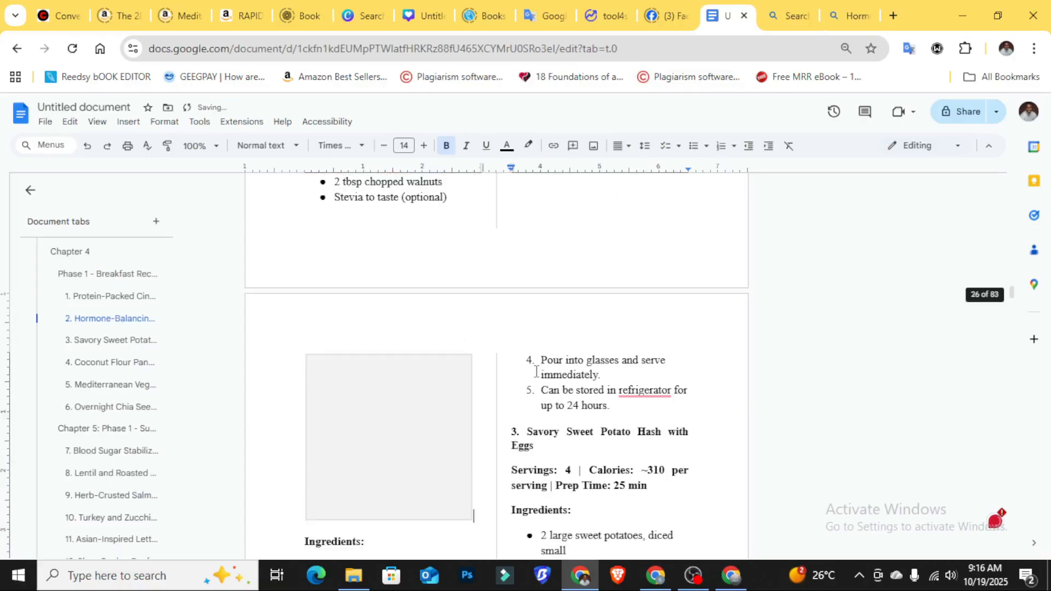
scroll(521, 394, "up", 4)
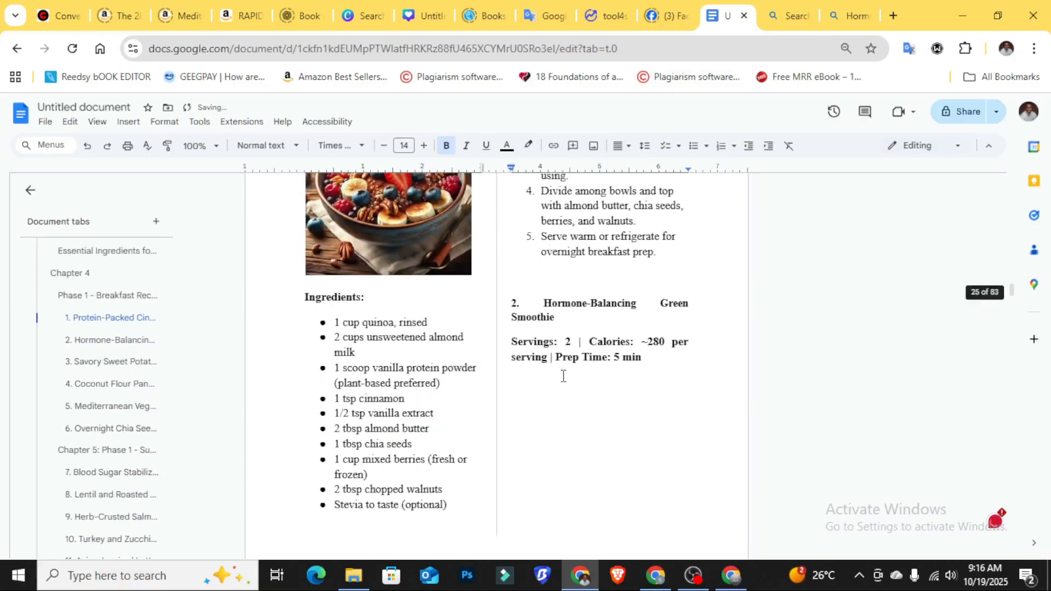
scroll(563, 376, "down", 5)
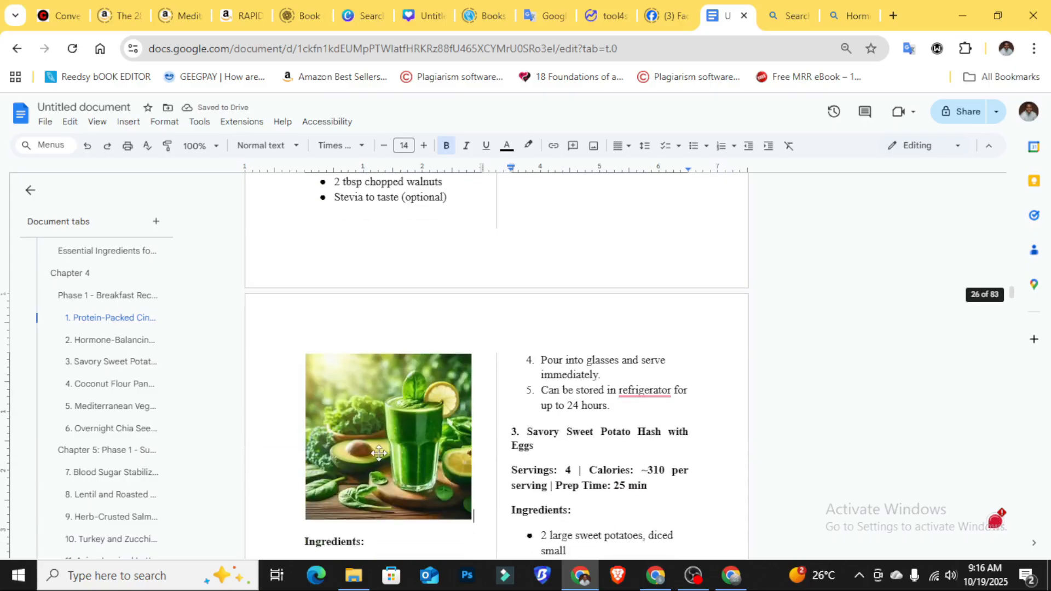
- Set the smoothie image to sit behind the text so it moves under the second recipe's servings line
left_click(381, 455)
scroll(383, 427, "down", 3)
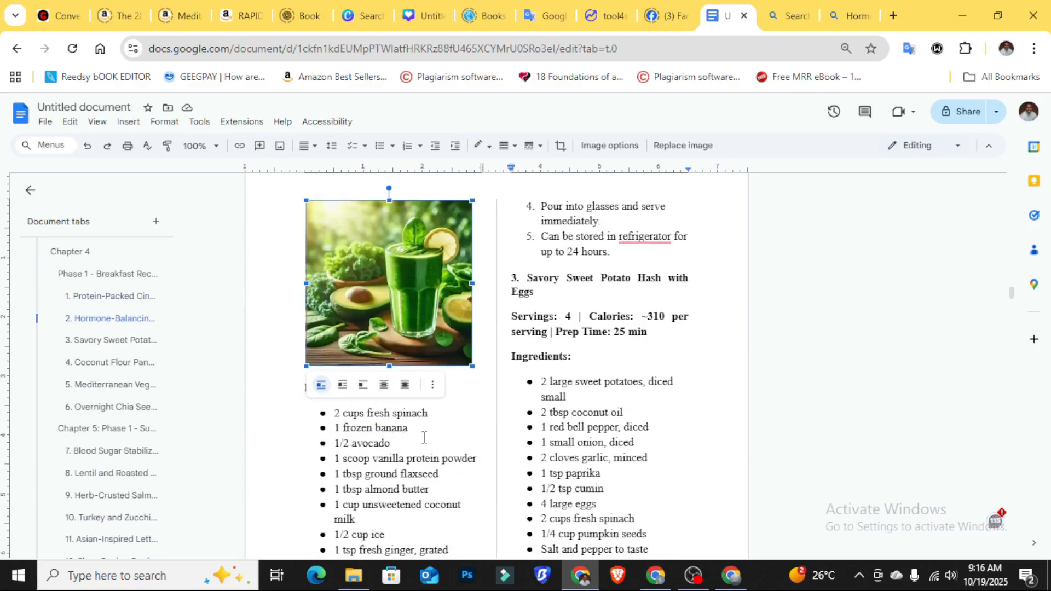
left_click(385, 385)
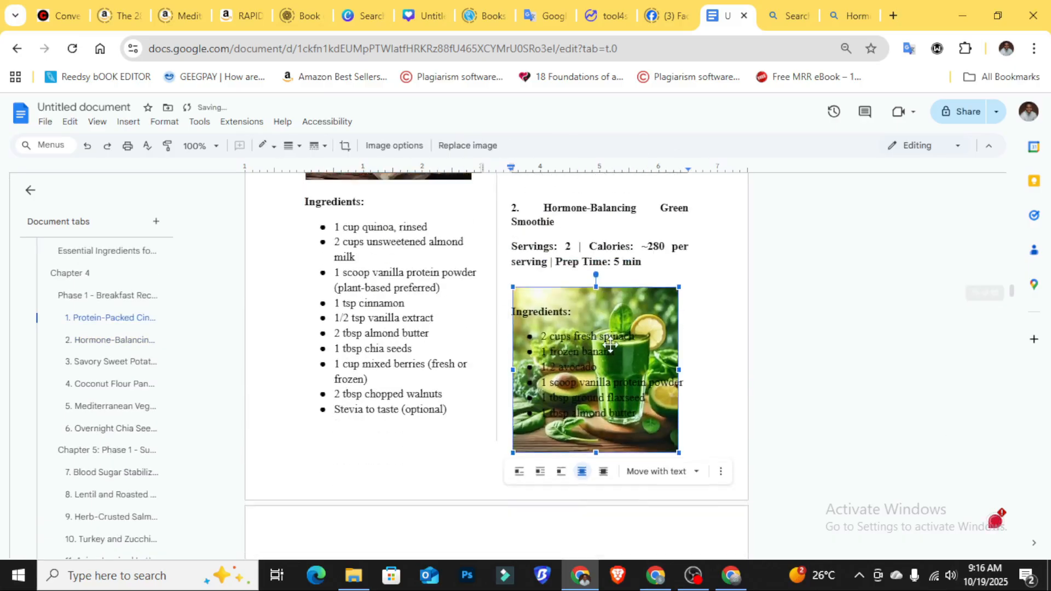
- Insert blank lines before the smoothie recipe's "Ingredients:" heading to push it off the image onto the next page
left_click(505, 317)
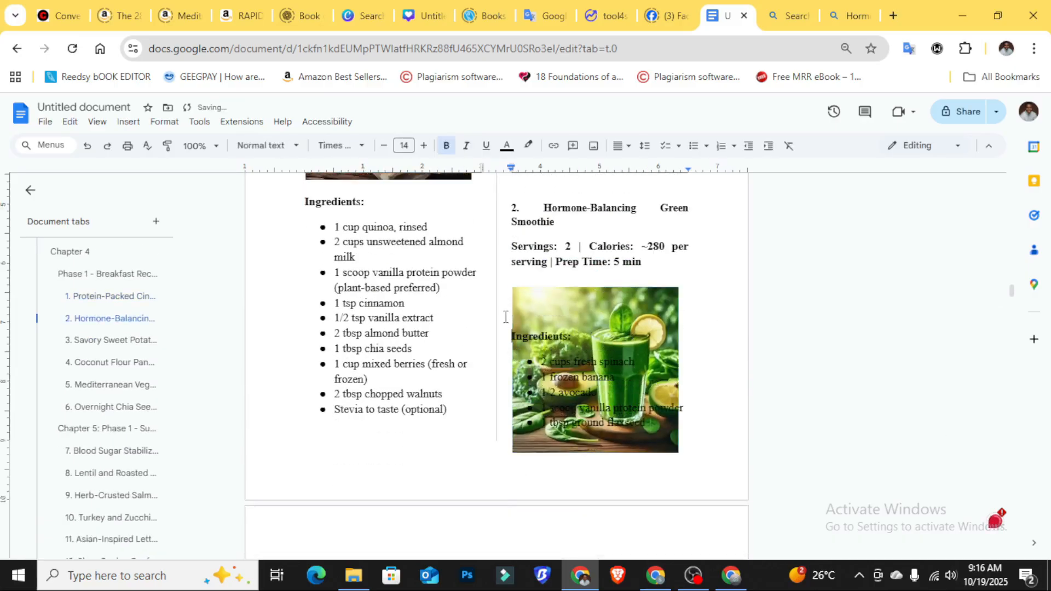
key("Return")
key("Return")
key("Return")
key("Return")
key("Return")
key("Return")
key("Return")
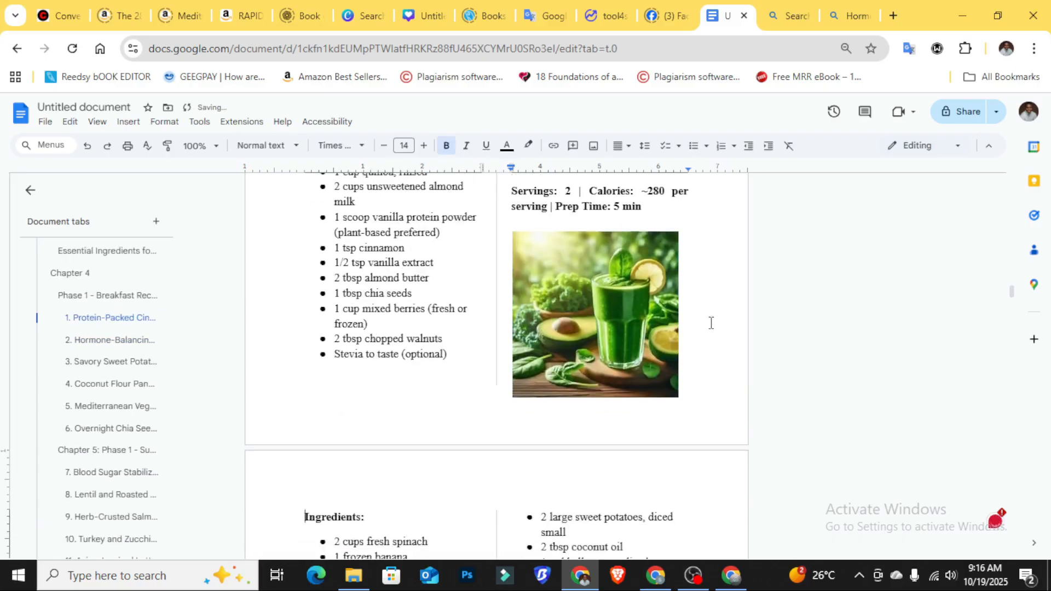
- Reduce the smoothie image's height from its lower edge so it ends just above the bottom of the column
left_click(570, 313)
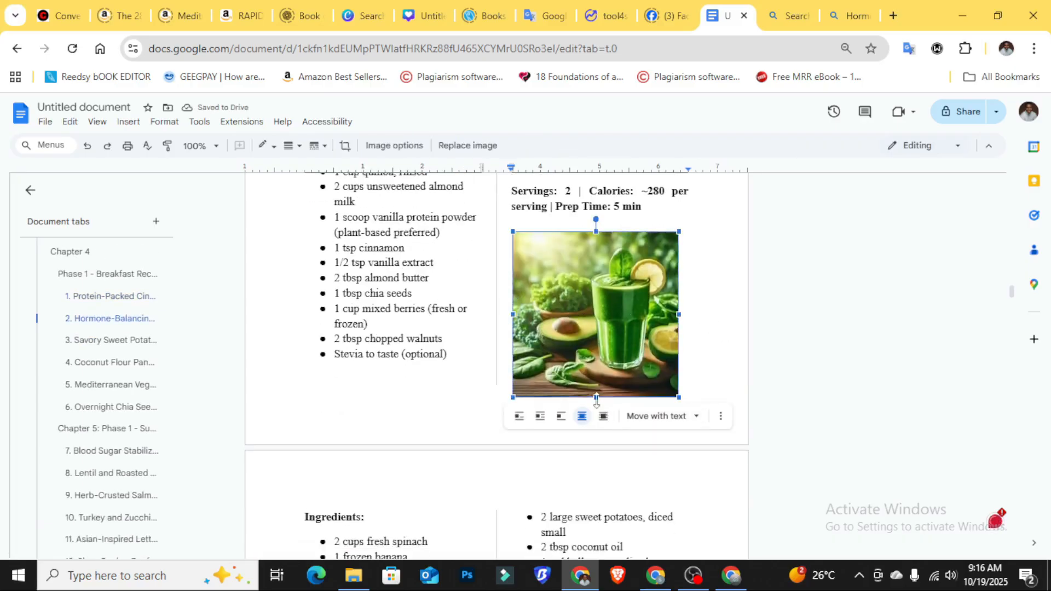
left_click_drag(595, 395, 598, 387)
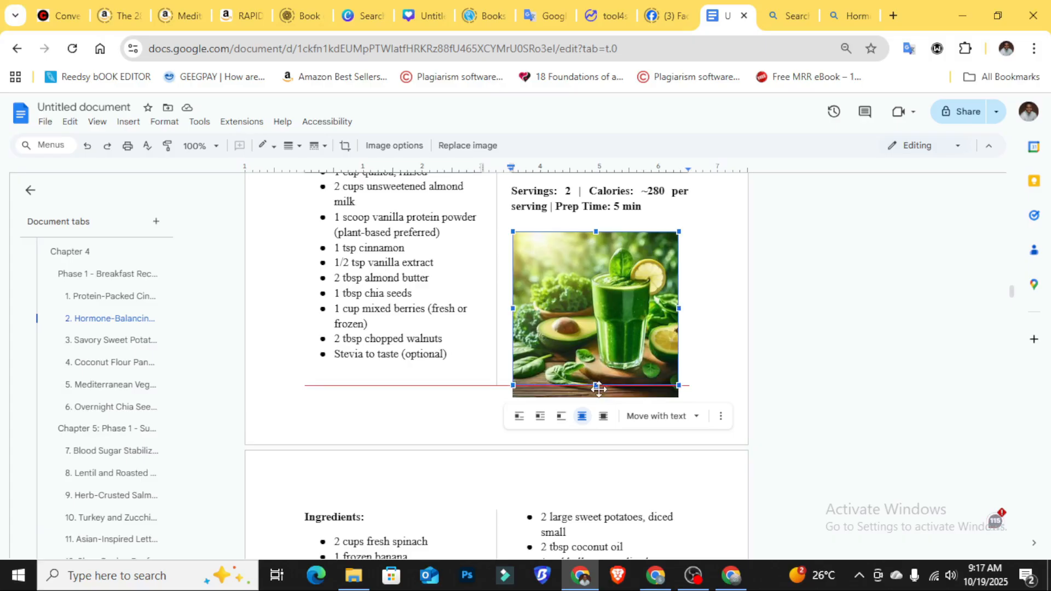
left_click_drag(597, 385, 598, 379)
left_click(826, 333)
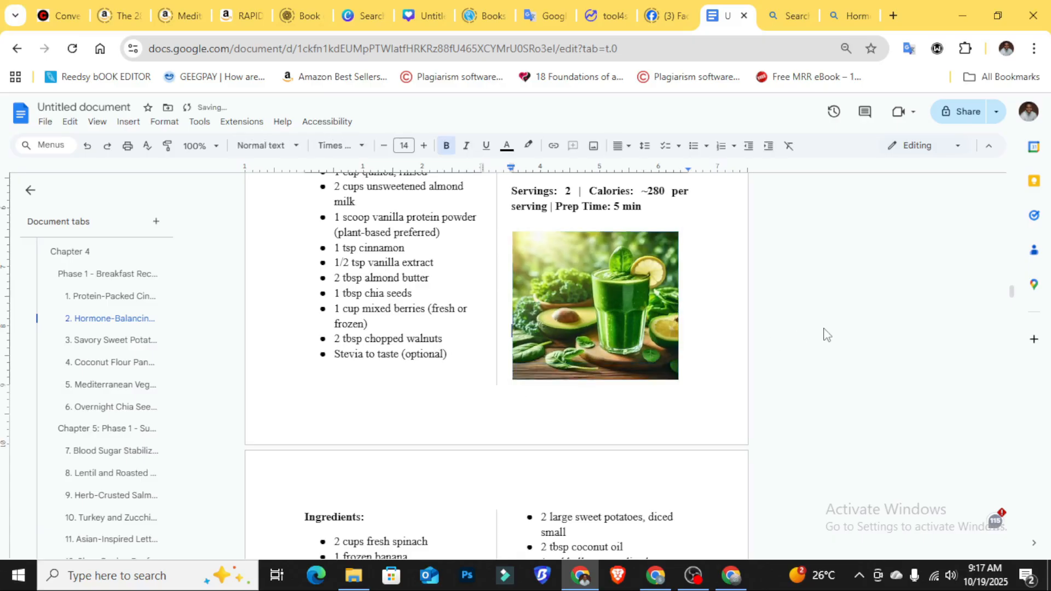
- Insert blank lines before the "3. Savory Sweet Potato Hash with Eggs" heading to push the recipe to the top of the next column
scroll(635, 351, "up", 2)
scroll(526, 351, "down", 12)
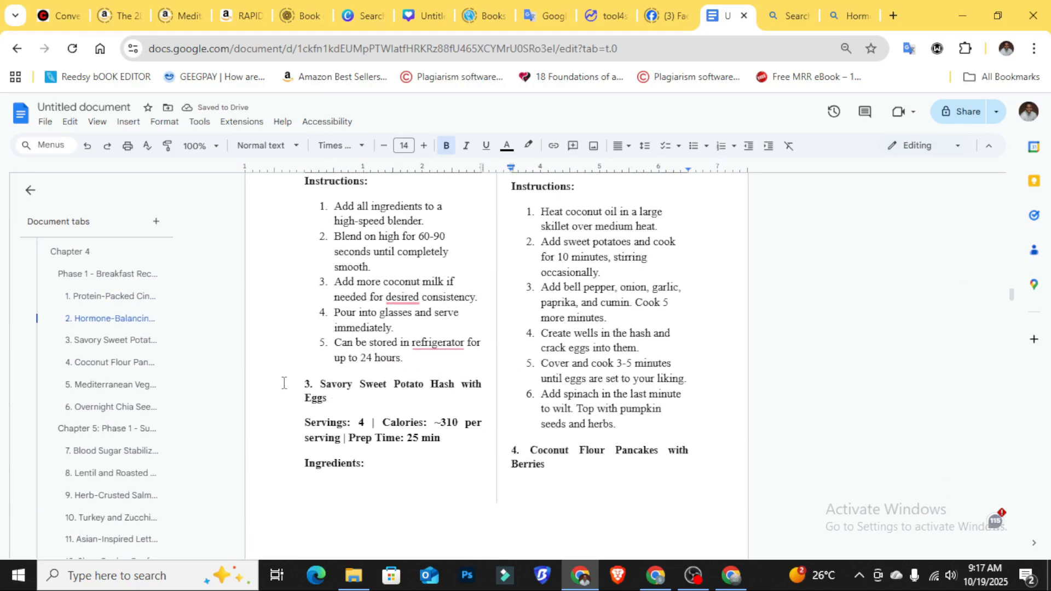
left_click(284, 383)
scroll(367, 372, "down", 1)
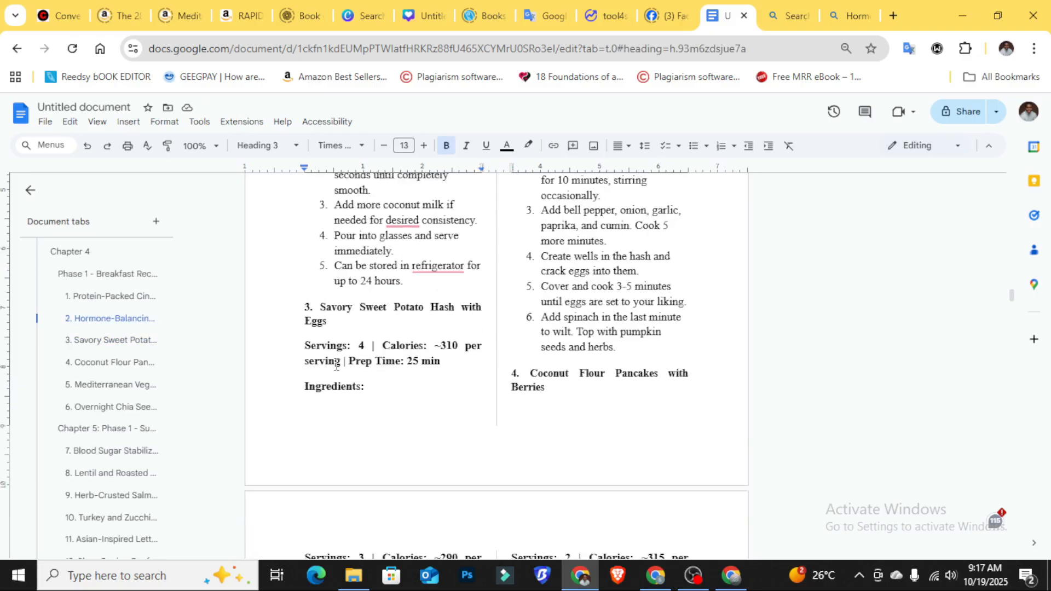
key("Return")
key("Return")
key("Return")
key("Return")
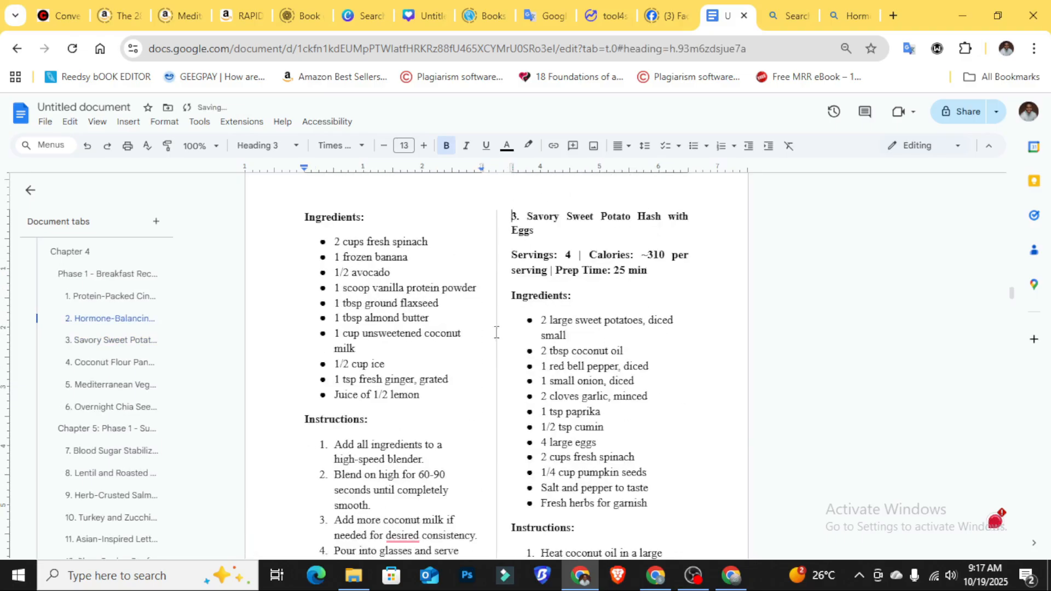
- Copy the third recipe's title without its number and switch to Bing Image Creator
scroll(481, 316, "down", 4)
scroll(500, 323, "up", 4)
left_click_drag(546, 236, 528, 216)
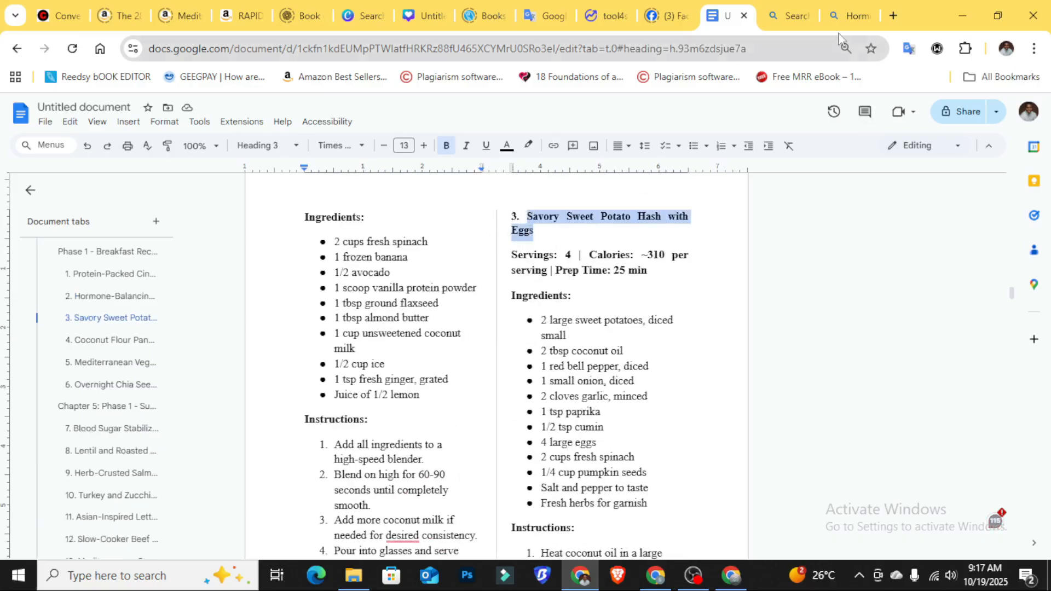
left_click(850, 15)
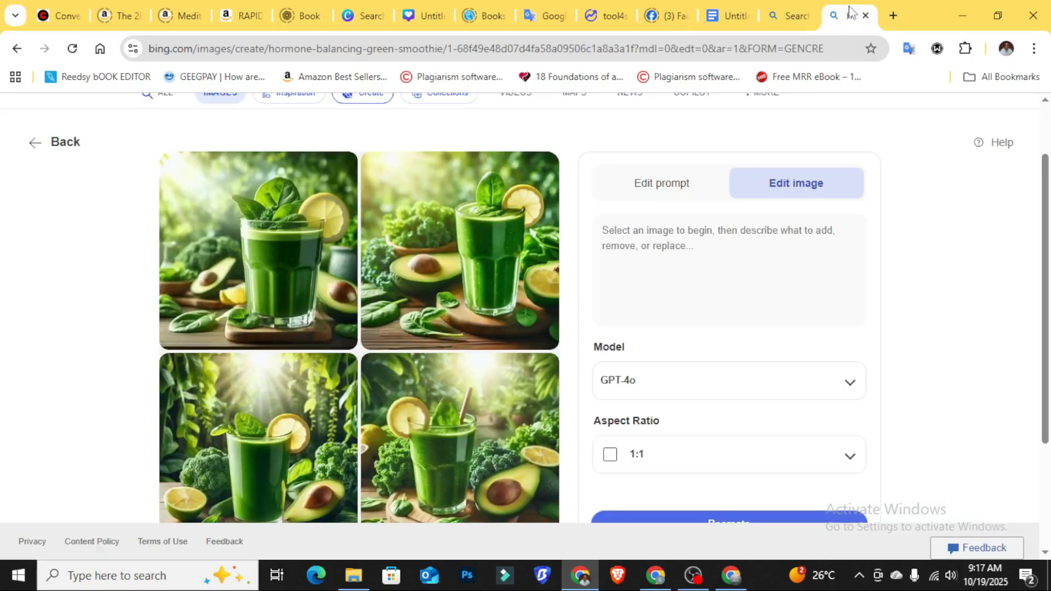
- Replace the image prompt with "Savory Sweet Potato Hash with Eggs" and generate new images with the DALLE-3 model
left_click(655, 186)
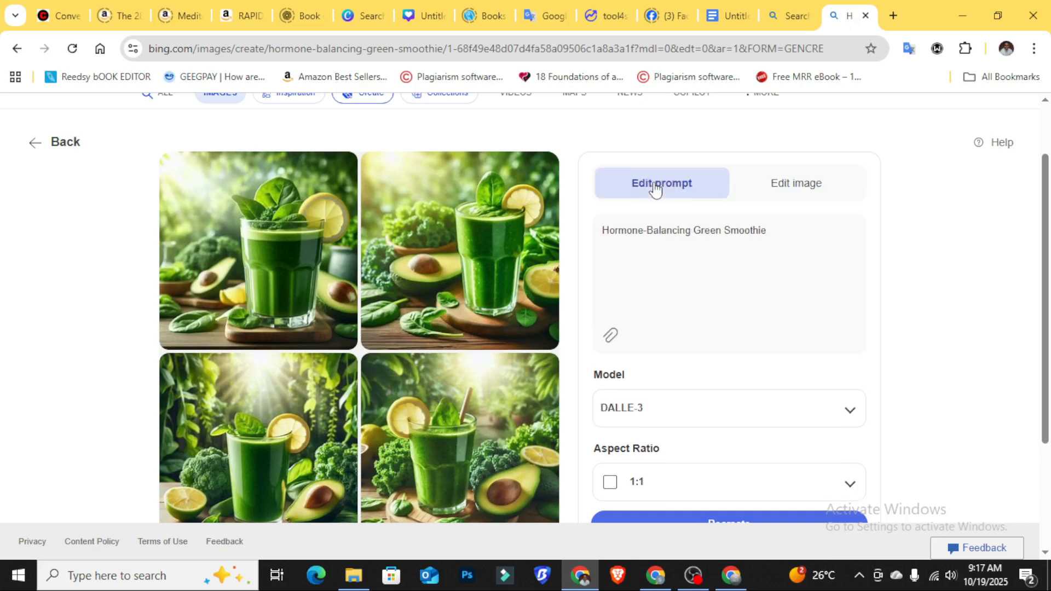
triple_click(644, 230)
key("BackSpace")
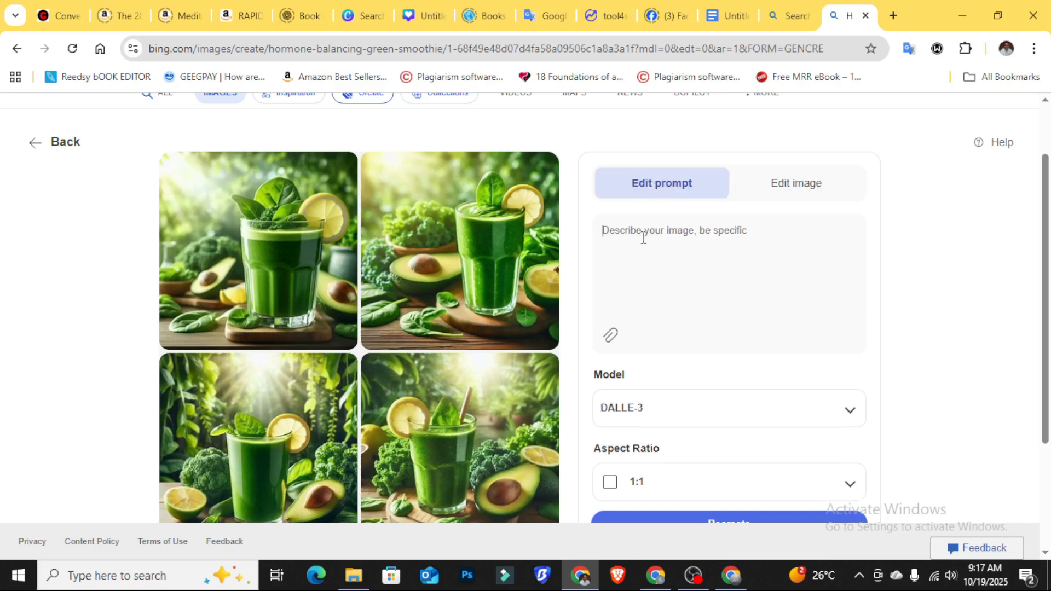
key("ctrl+v")
scroll(701, 290, "down", 1)
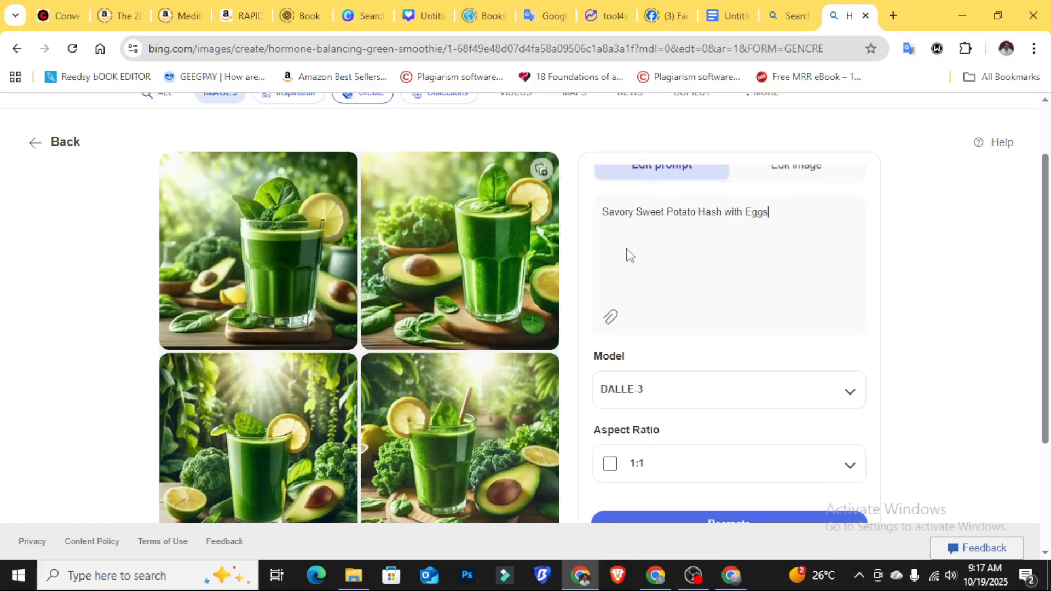
scroll(856, 303, "down", 2)
left_click(704, 452)
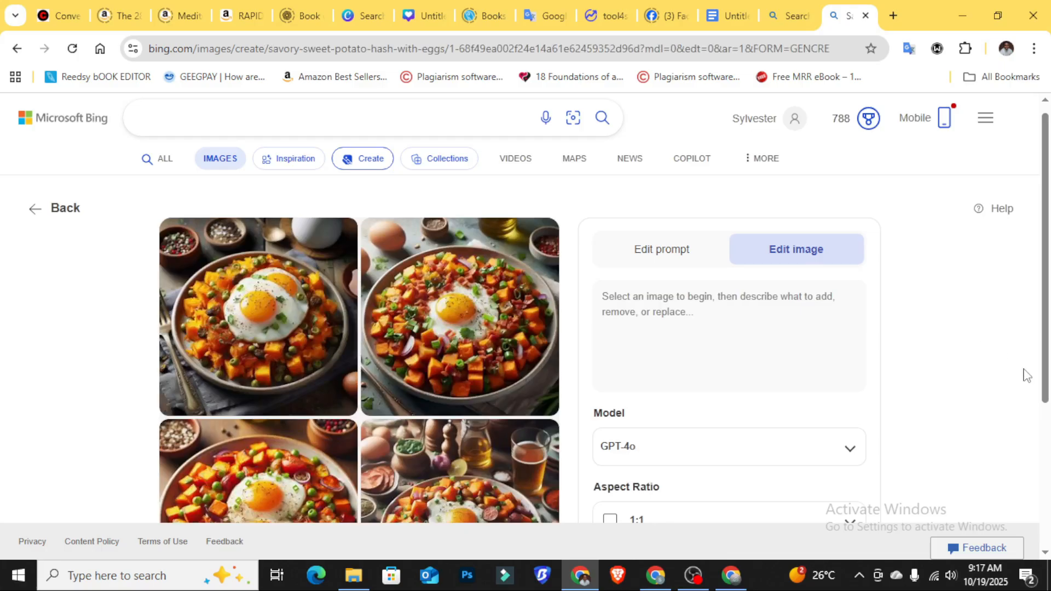
- Copy the second generated hash image and paste it in the Google Docs manuscript on a new line above the third recipe's "Ingredients:" heading
scroll(979, 351, "down", 1)
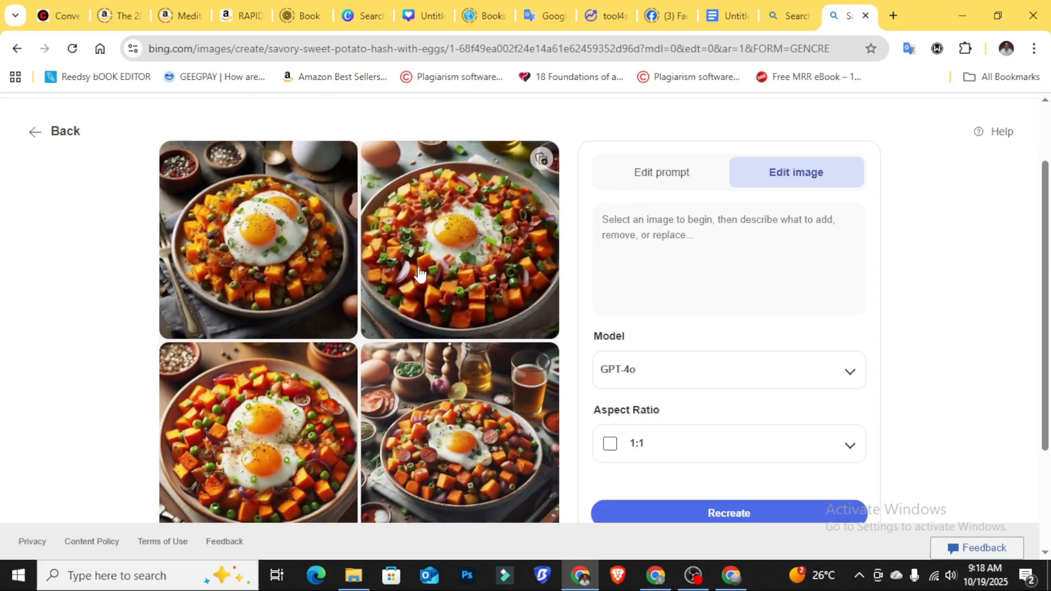
right_click(445, 253)
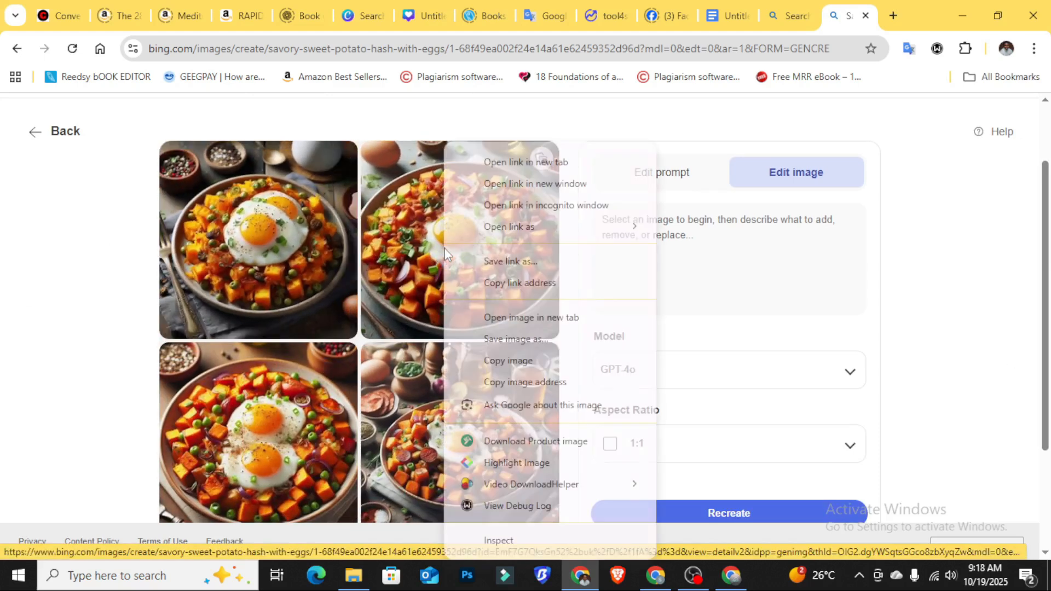
left_click(531, 362)
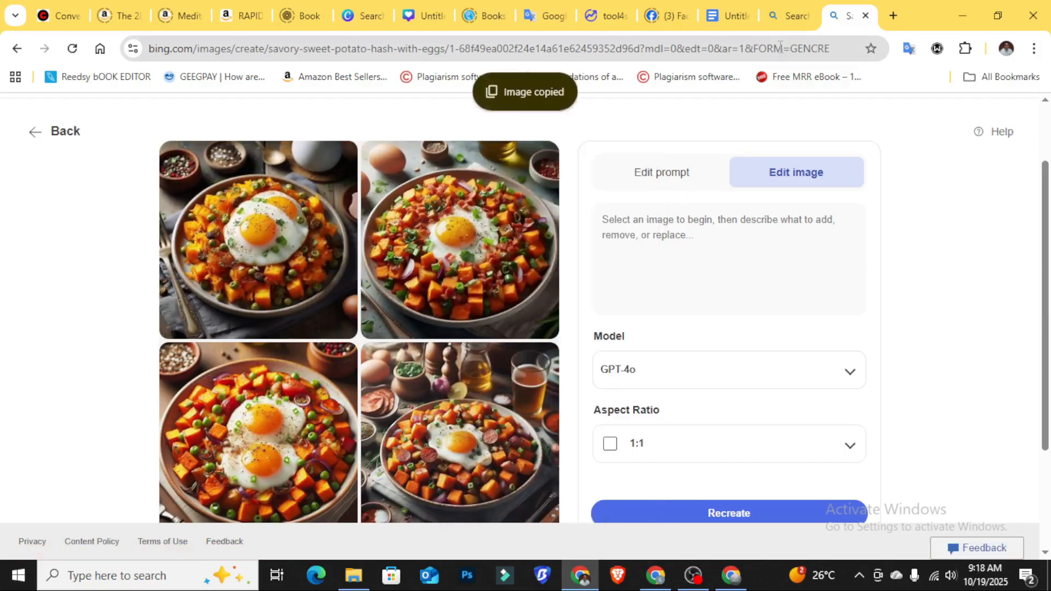
left_click(727, 15)
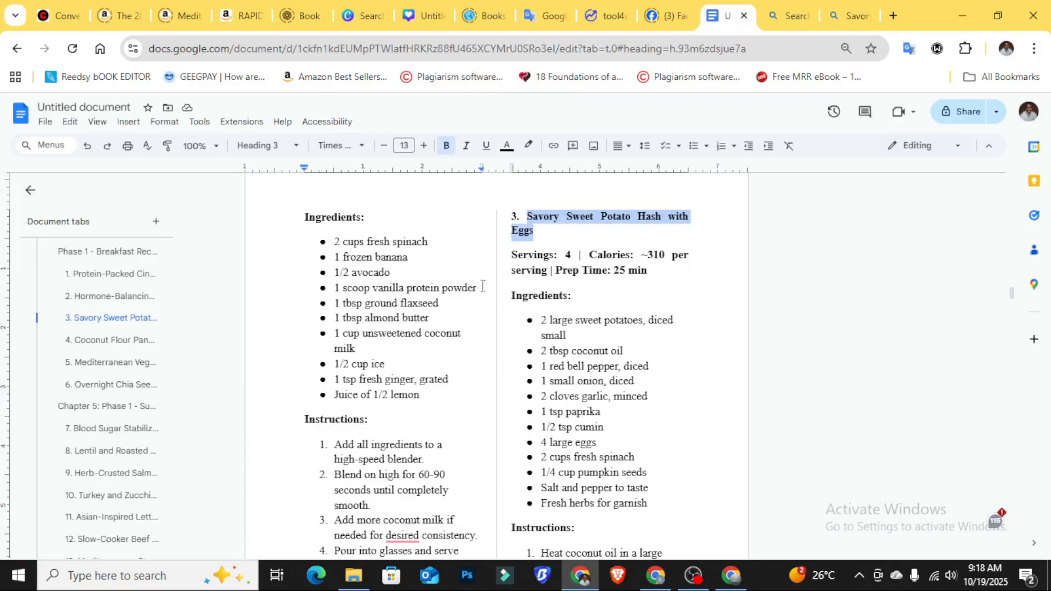
left_click(507, 295)
key("Return")
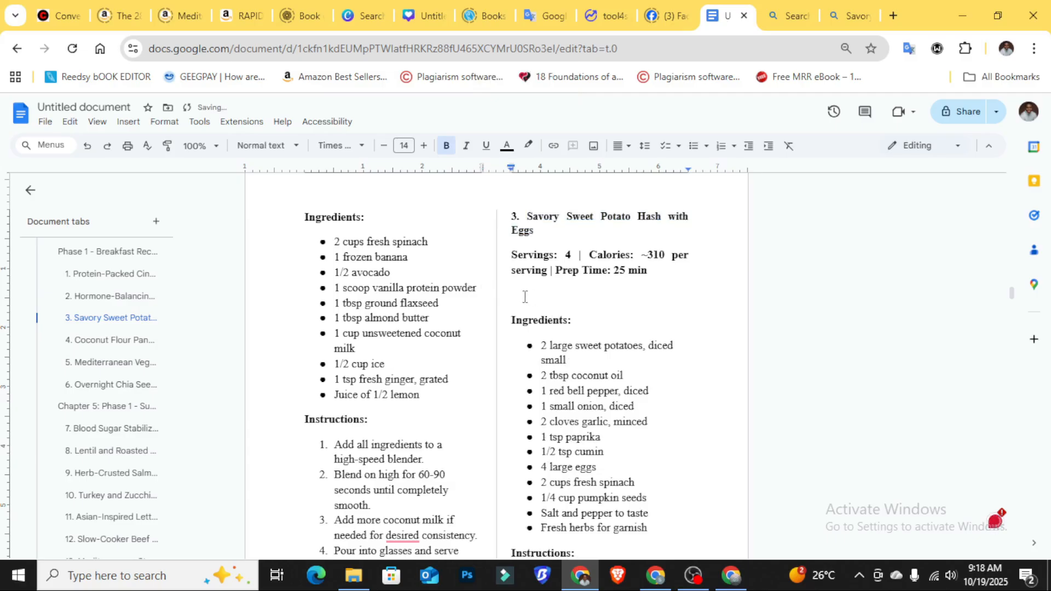
key("ctrl+v")
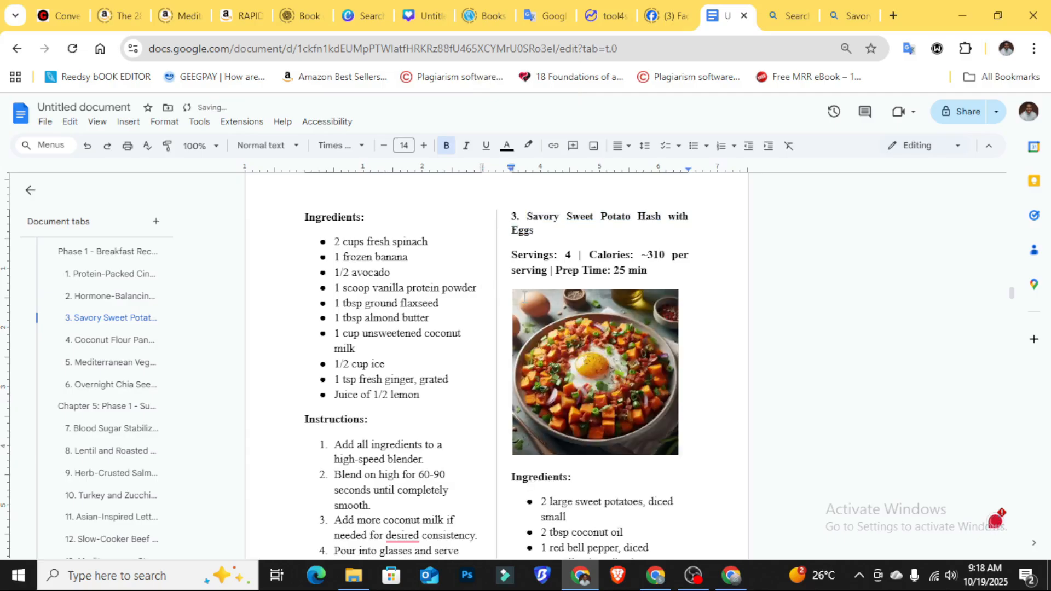
- Insert blank lines before the third recipe's "Instructions:" heading to push it to the top of the next page
scroll(590, 308, "down", 1)
scroll(597, 307, "up", 2)
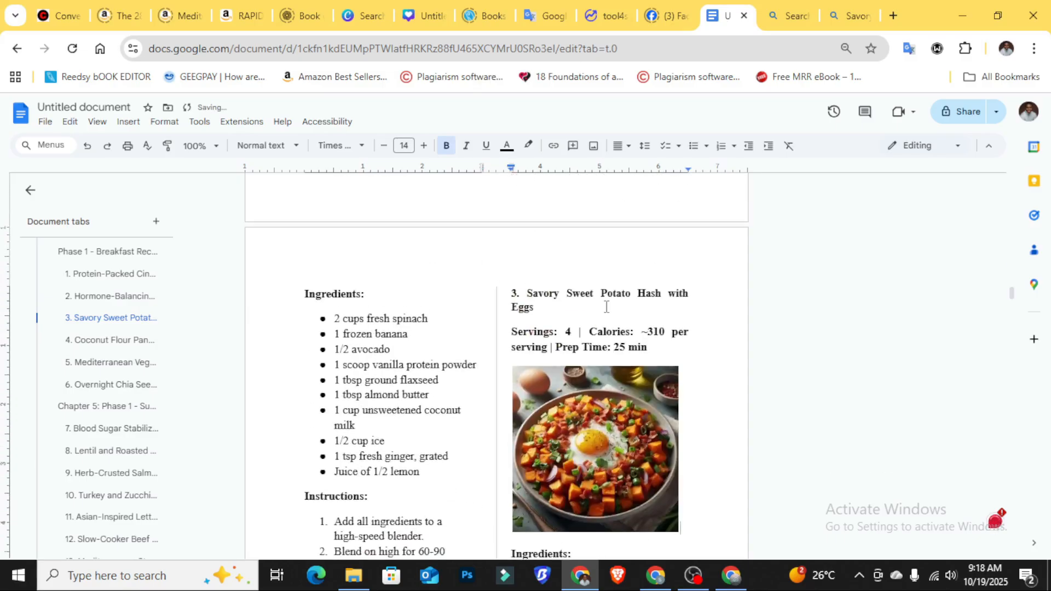
scroll(607, 309, "up", 12)
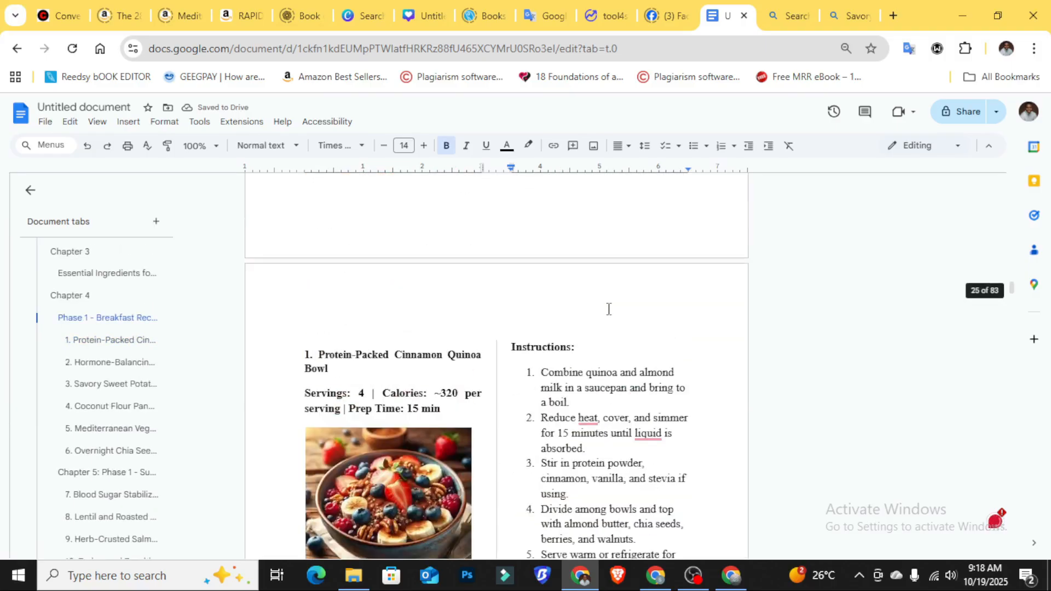
scroll(609, 310, "up", 4)
scroll(611, 311, "down", 13)
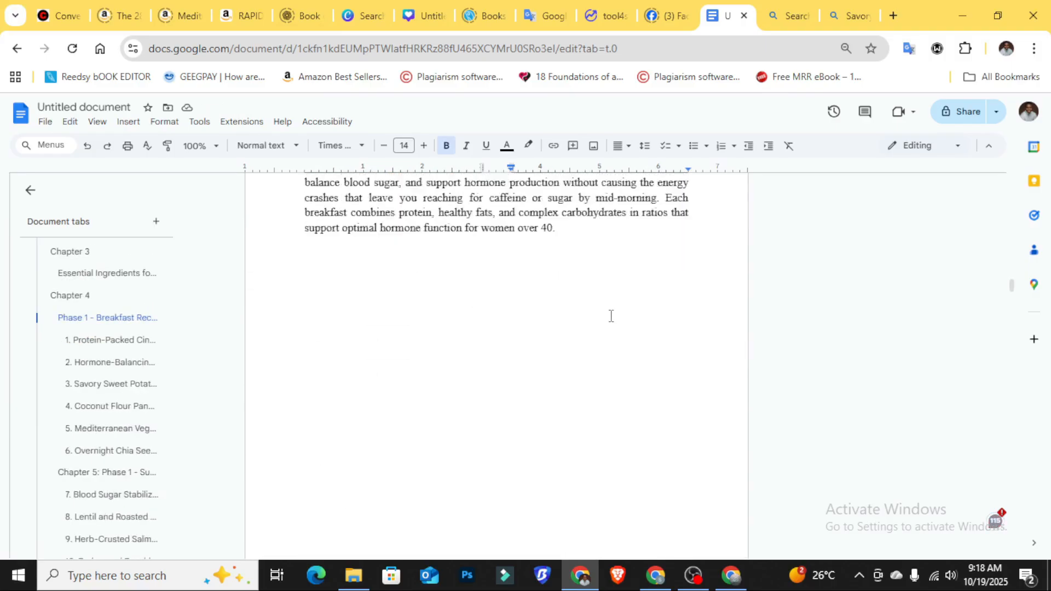
scroll(611, 315, "down", 12)
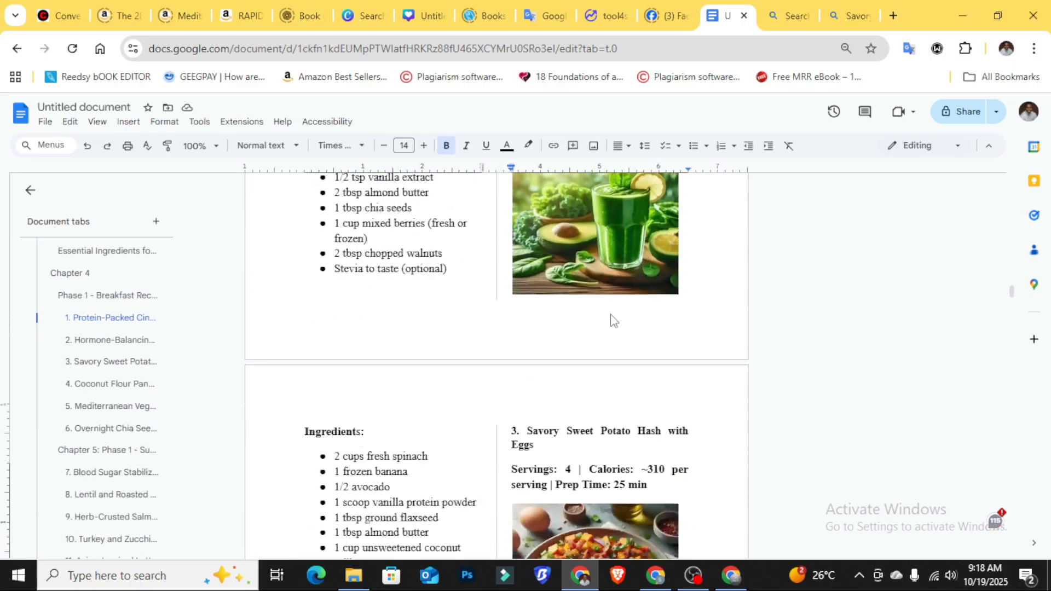
scroll(612, 317, "down", 4)
left_click(513, 248)
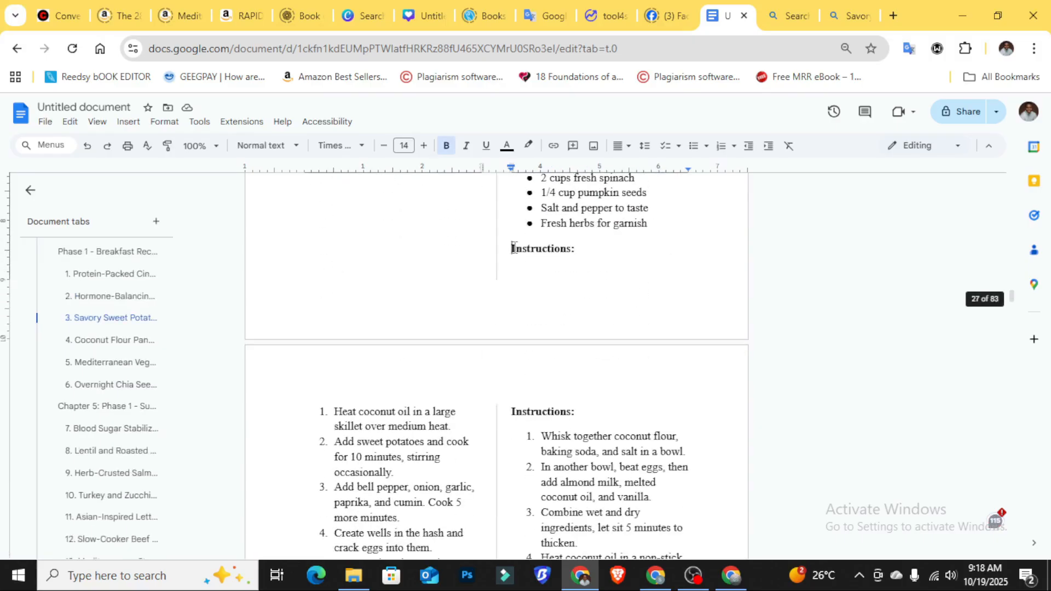
key("Return")
key("Return")
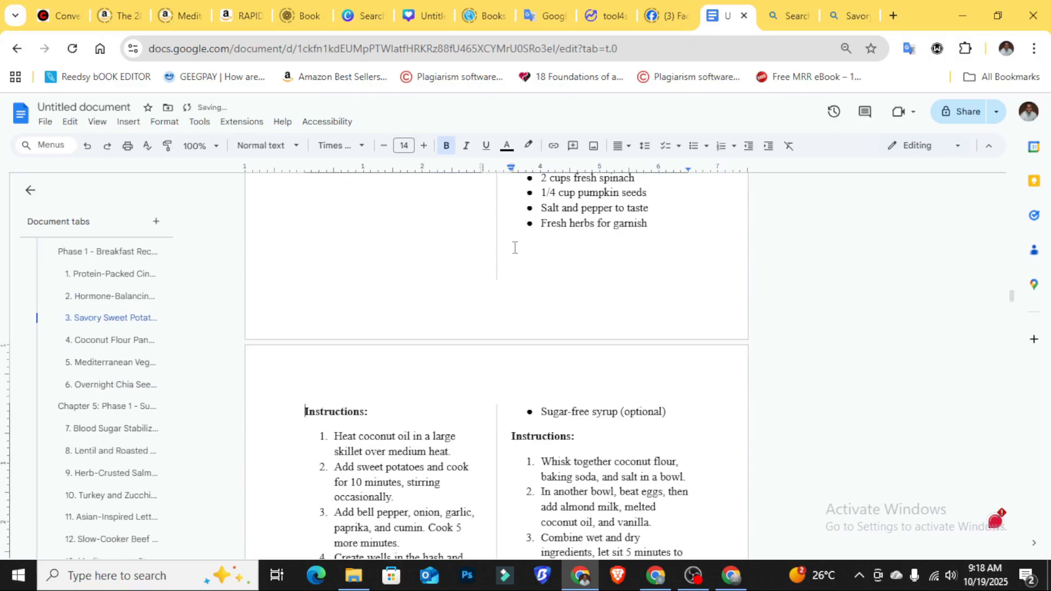
- Check the page layout around the third recipe and switch to Bing Image Creator for the fourth recipe's image
scroll(552, 284, "down", 5)
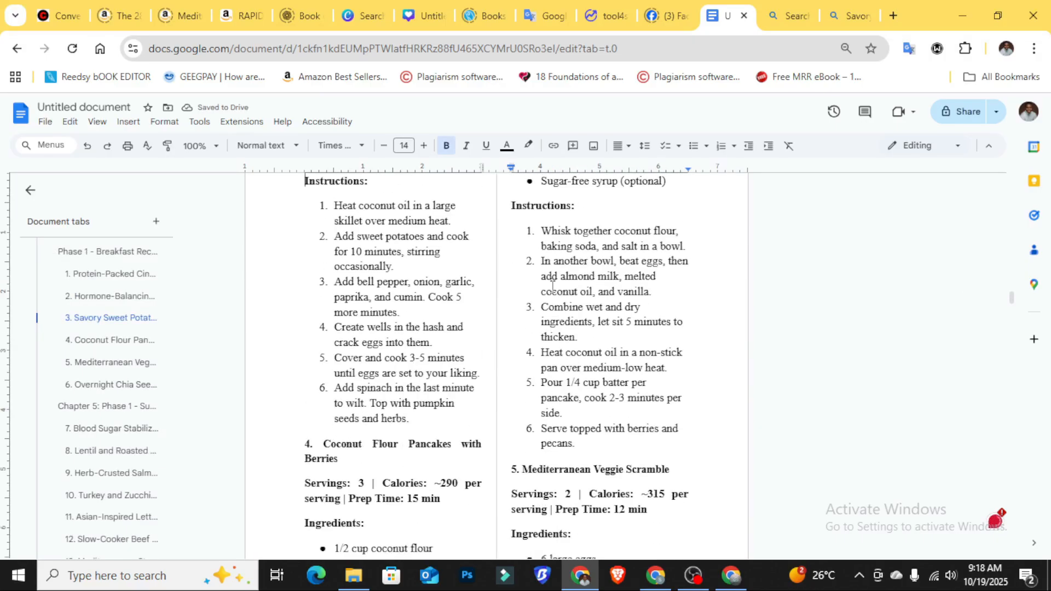
scroll(405, 350, "up", 14)
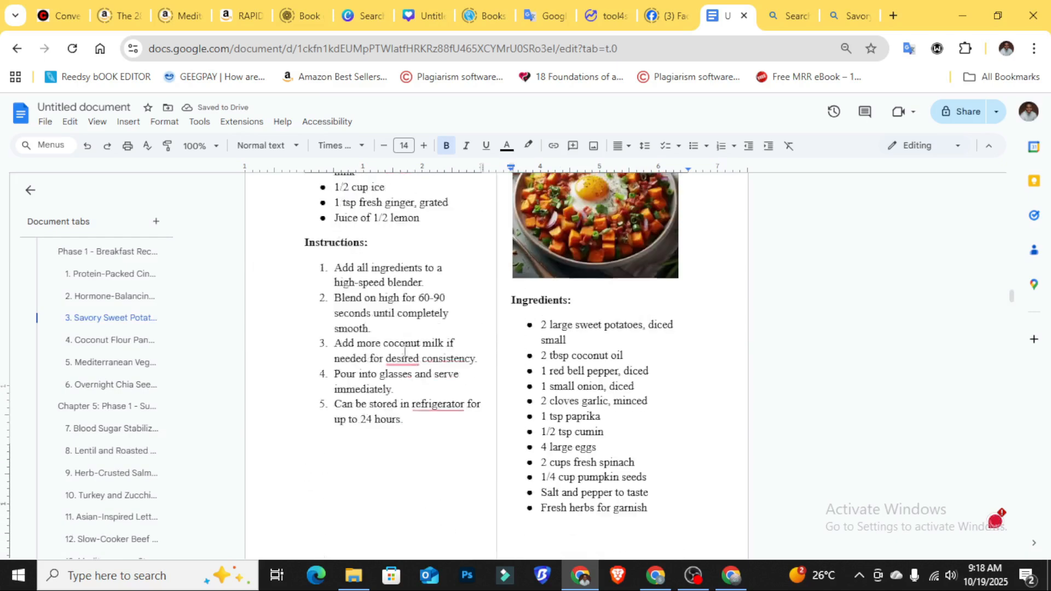
scroll(415, 348, "down", 10)
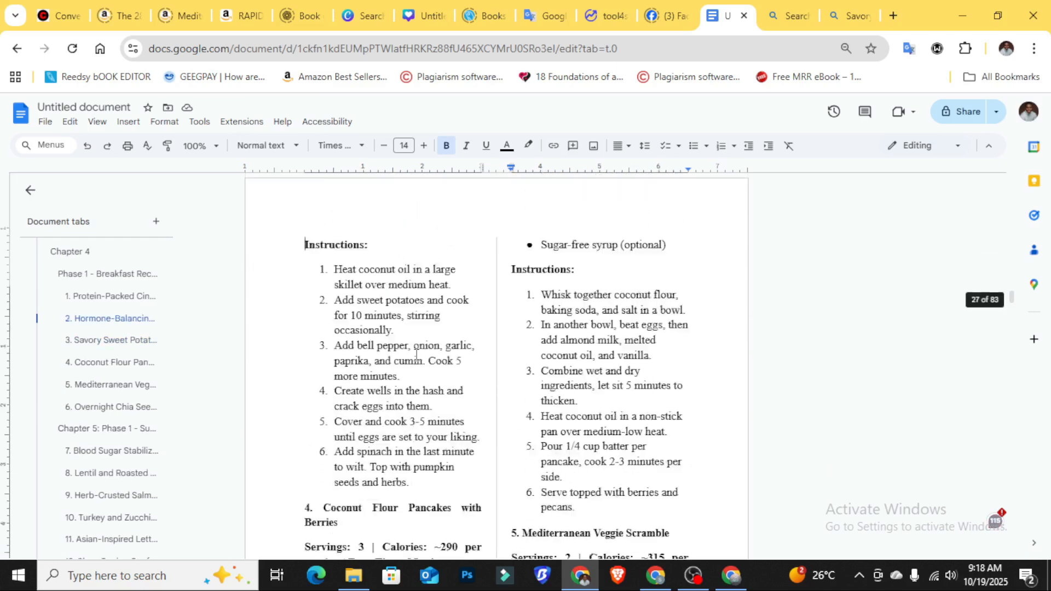
left_click(846, 15)
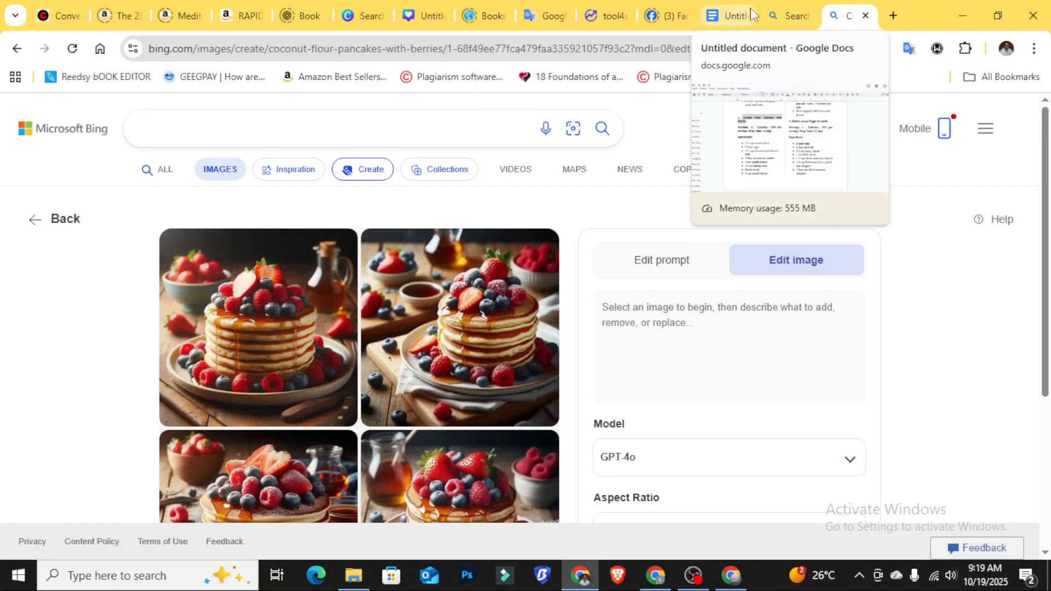
- Switch to the Google Docs manuscript and paste the pancake image on a new line above the fourth recipe's "Ingredients:" heading
left_click(731, 17)
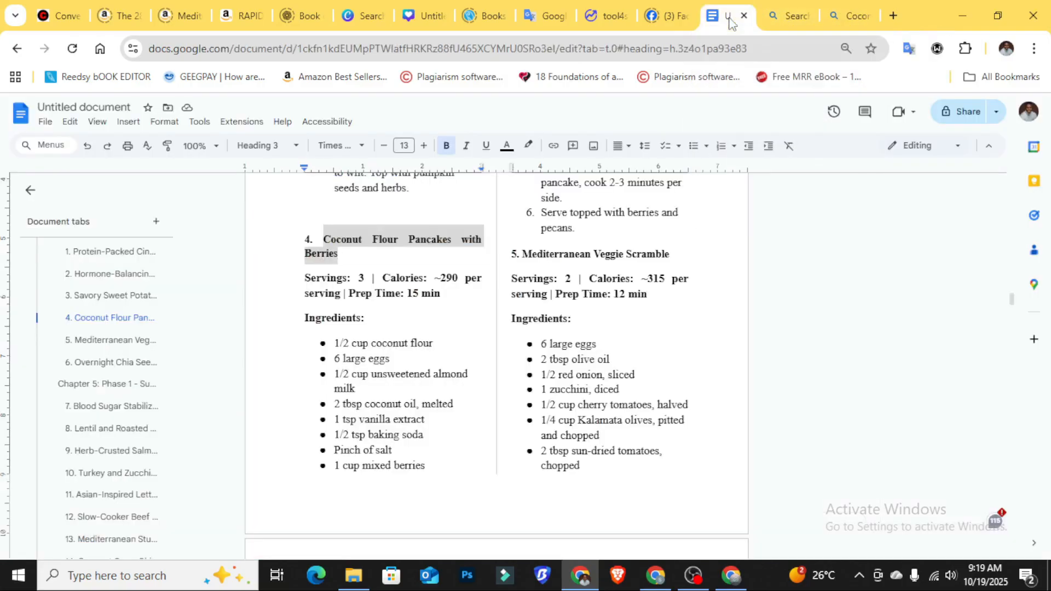
left_click(304, 317)
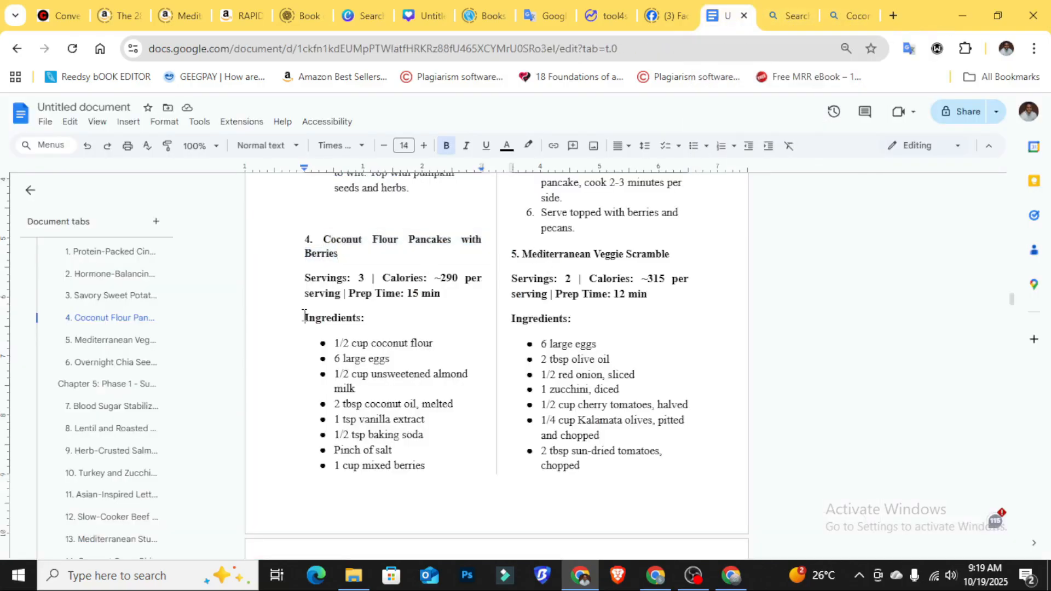
key("Return")
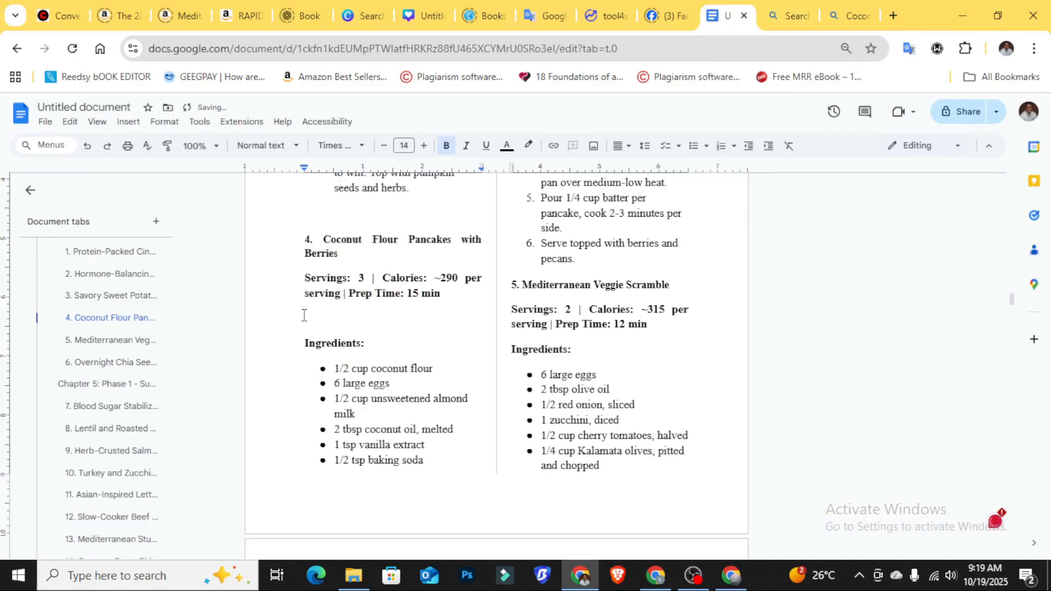
key("ctrl+v")
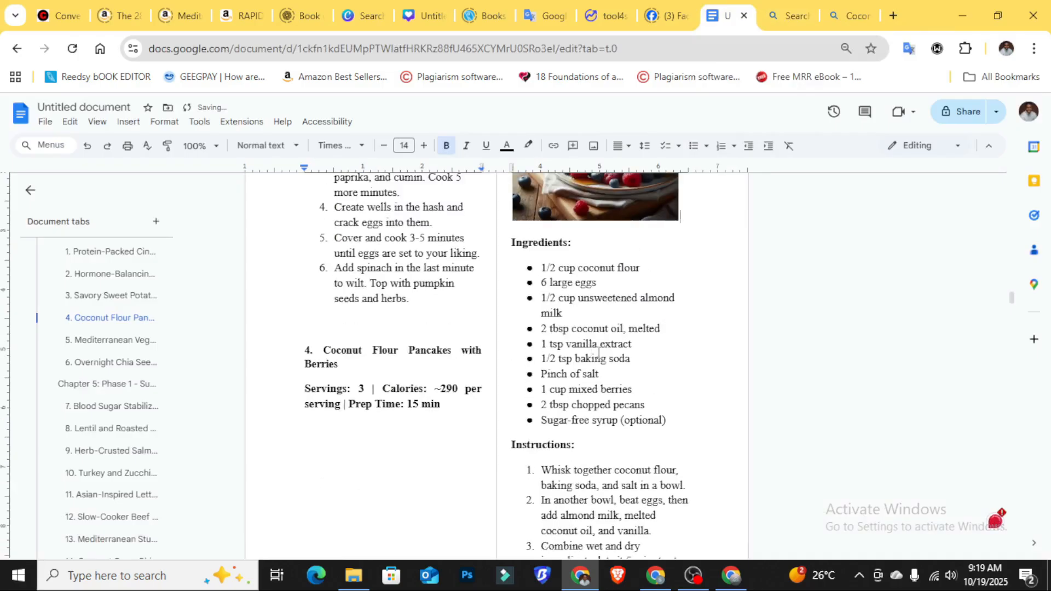
- Set the pancake image to sit behind the text so it moves under the fourth recipe's servings line
scroll(598, 353, "up", 2)
scroll(481, 283, "down", 2)
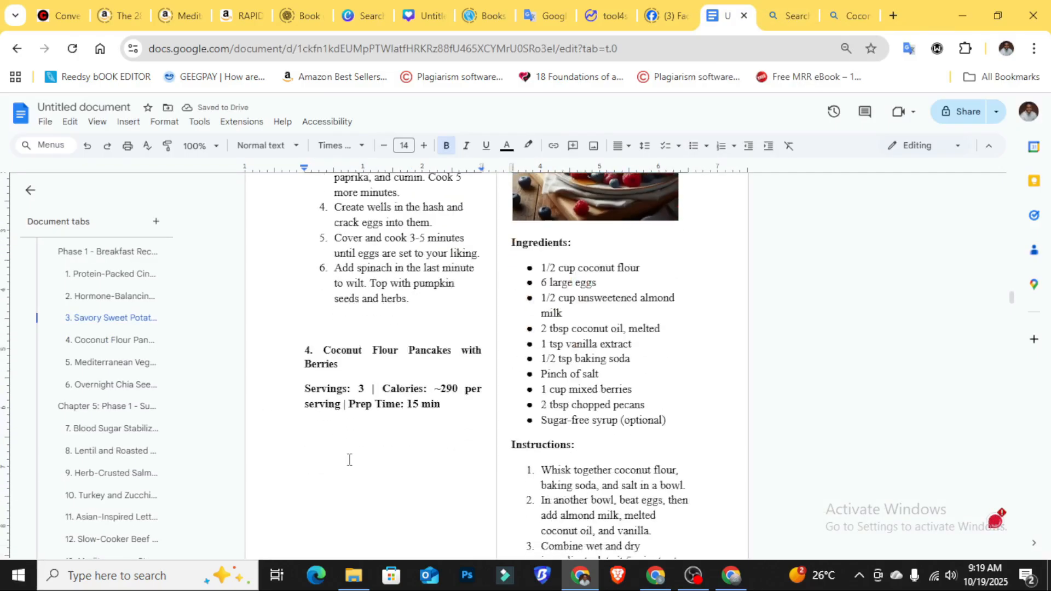
scroll(349, 460, "down", 3)
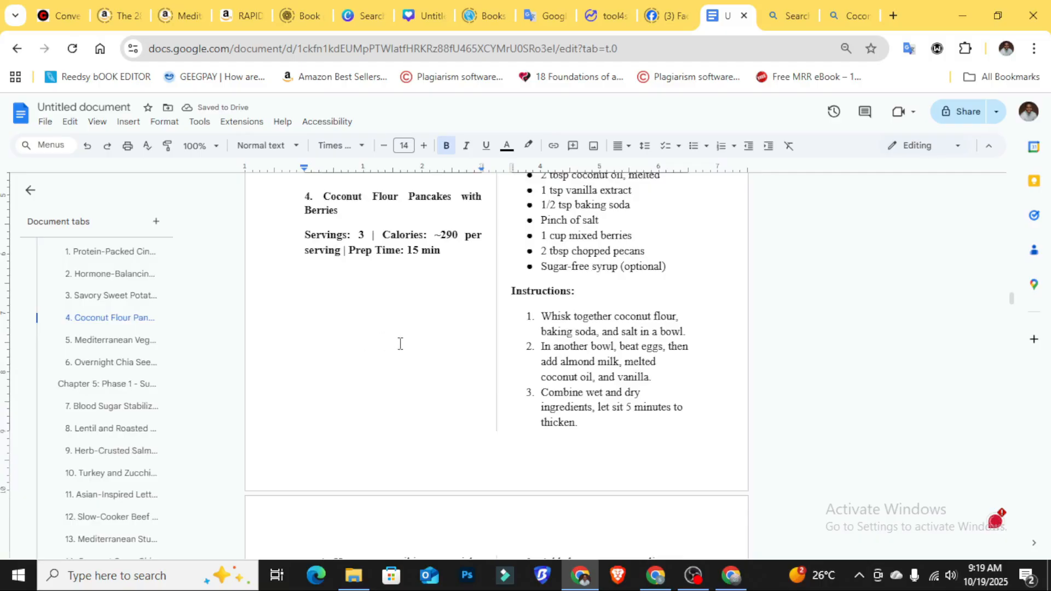
scroll(399, 345, "up", 5)
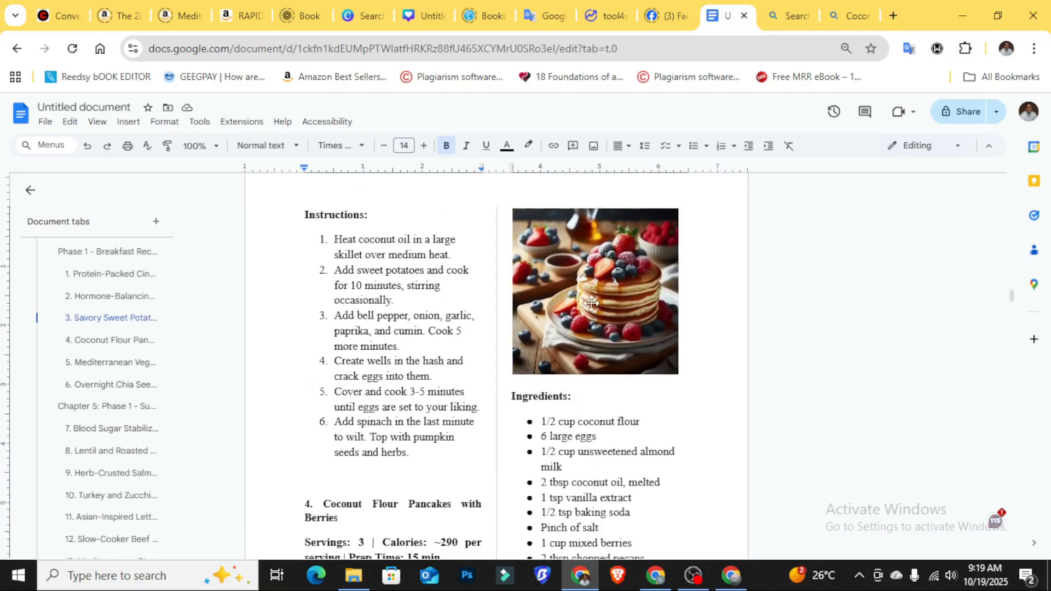
left_click(591, 304)
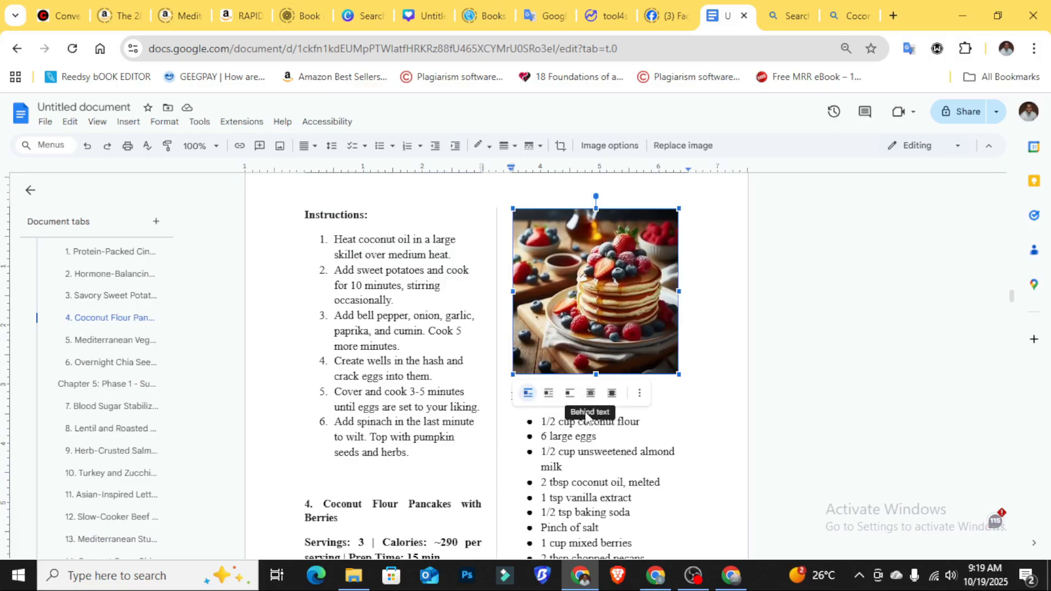
left_click(590, 393)
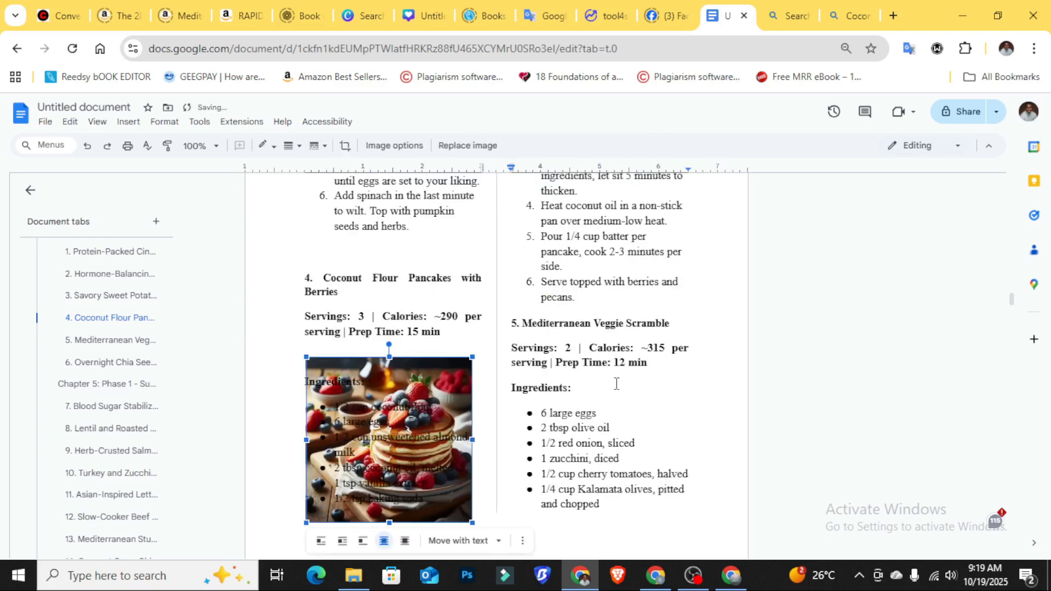
scroll(323, 315, "up", 1)
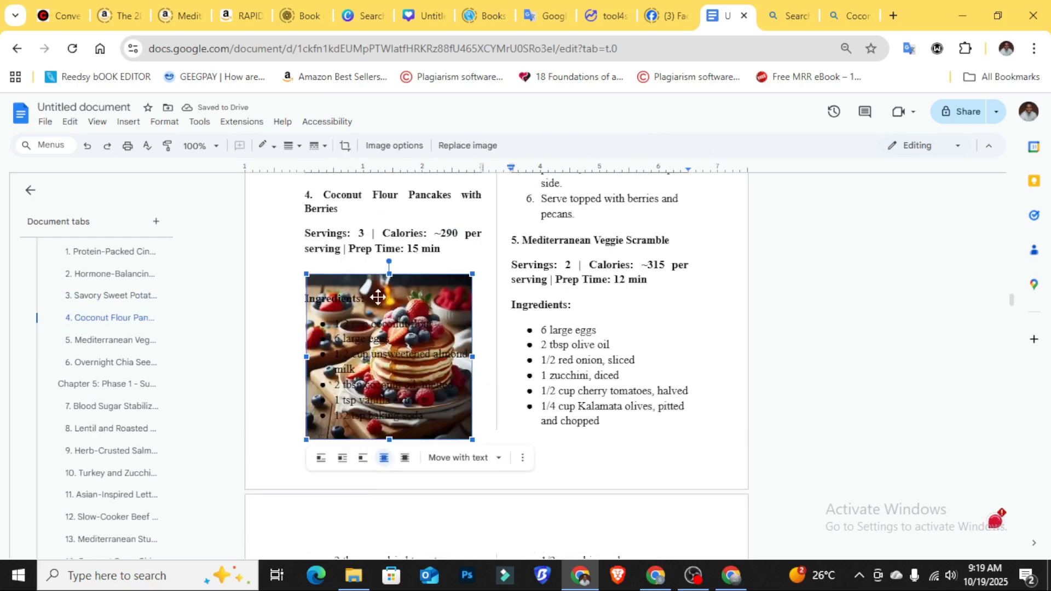
- Insert blank lines before the fourth recipe's "Ingredients:" heading to push it to the top of the second column
left_click(288, 306)
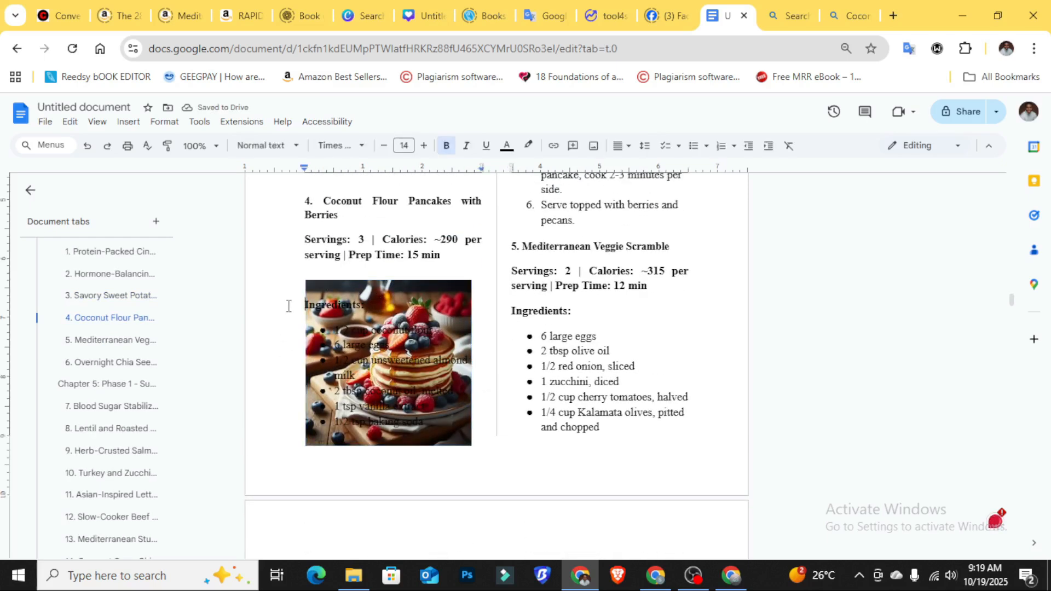
scroll(288, 305, "up", 1)
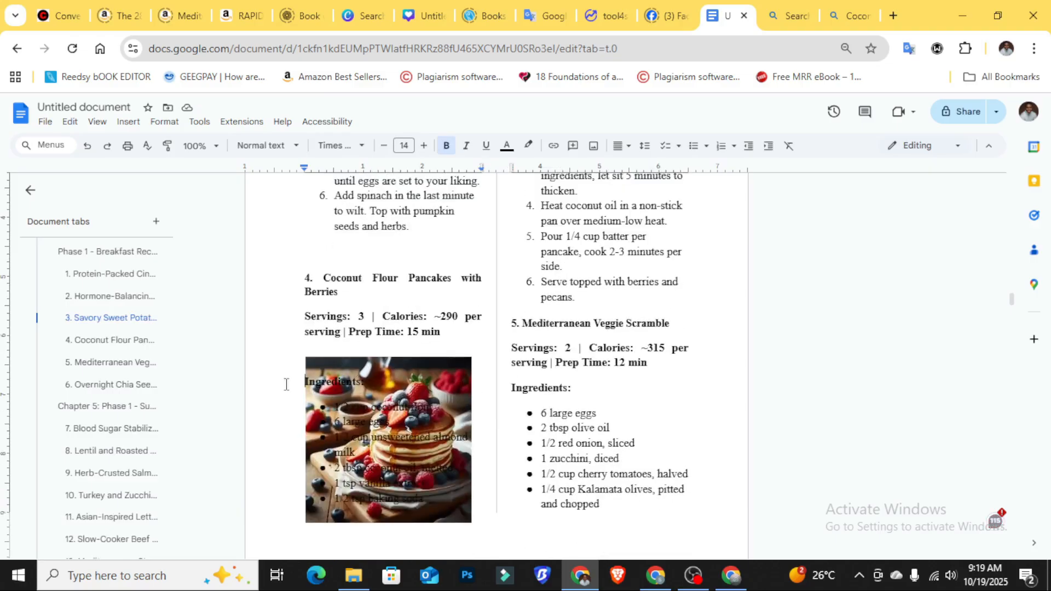
key("Return")
key("Return")
key("Return")
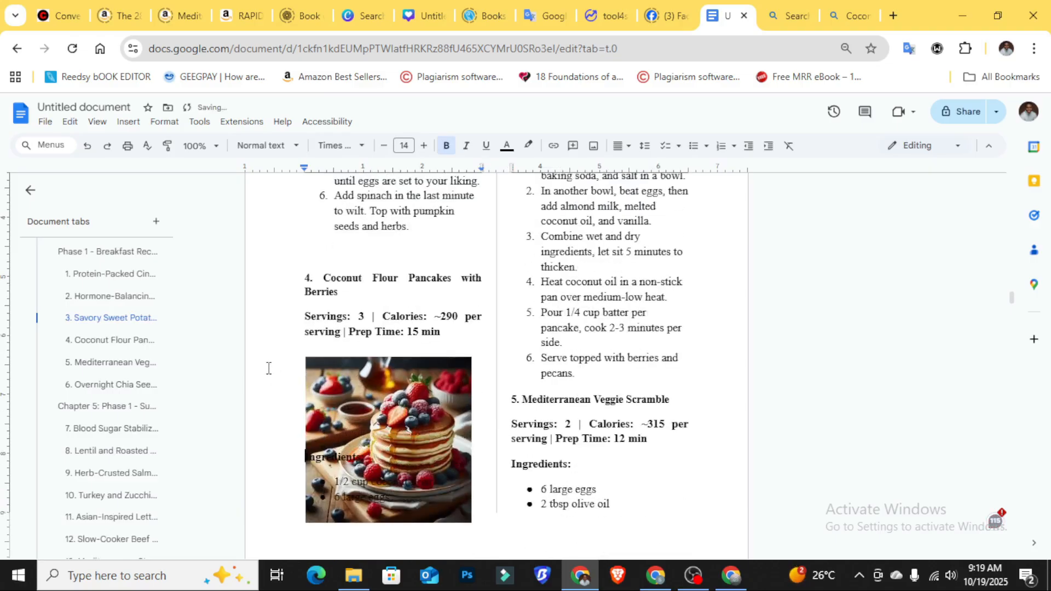
key("Return")
key("Return")
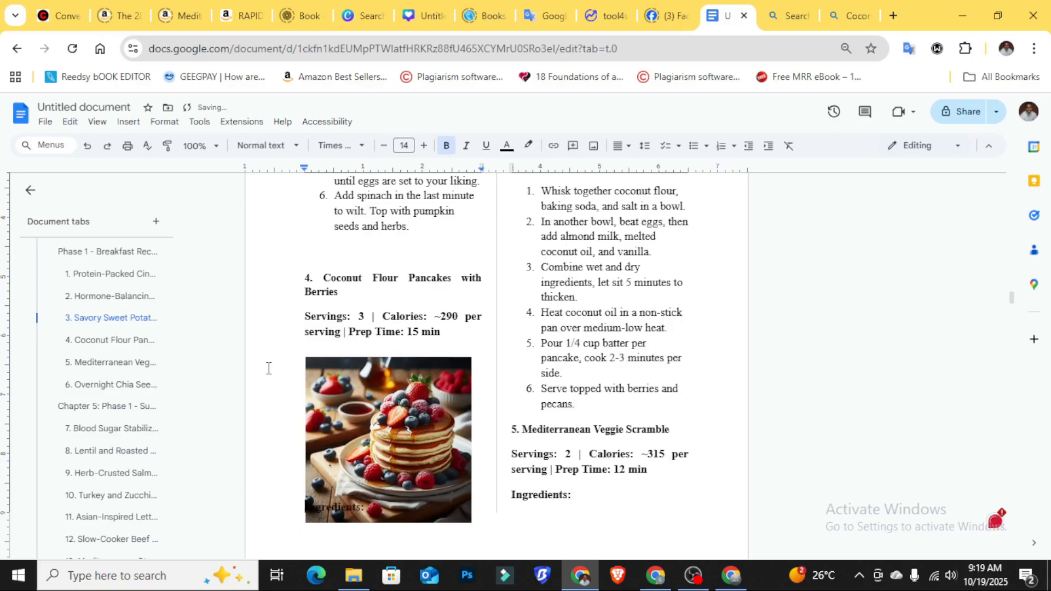
scroll(268, 368, "up", 3)
scroll(574, 214, "up", 2)
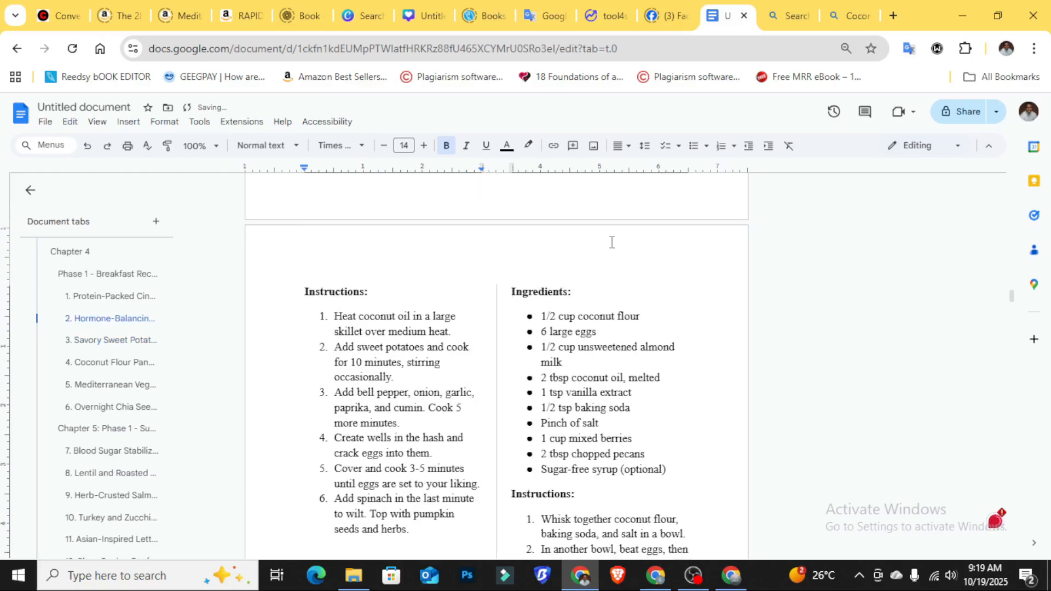
scroll(611, 242, "down", 3)
scroll(551, 241, "up", 1)
scroll(553, 231, "down", 5)
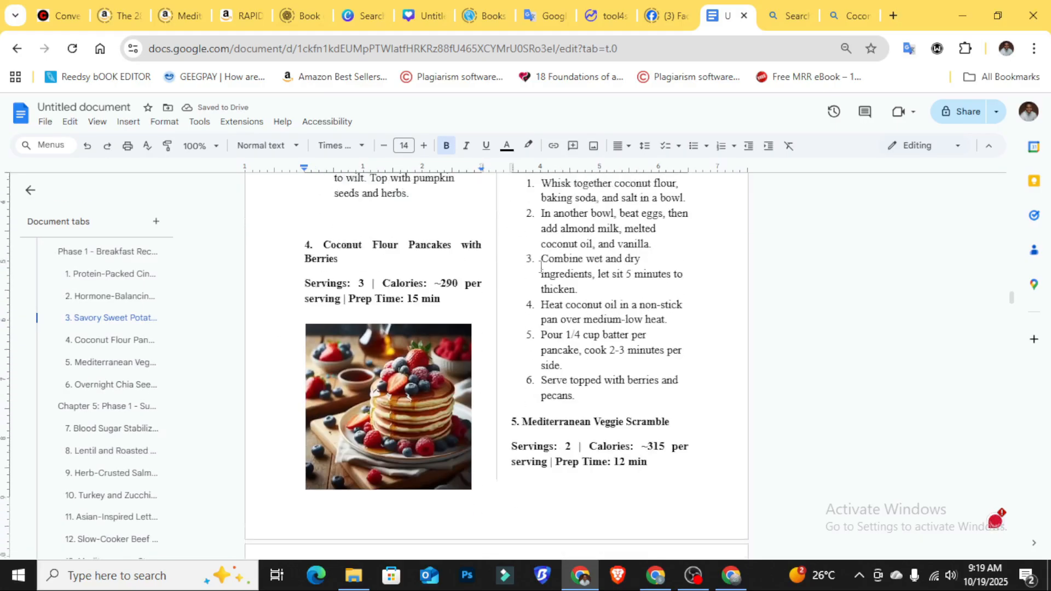
- Shorten the pancake image from its lower edge so it ends within the column's text area
left_click(389, 394)
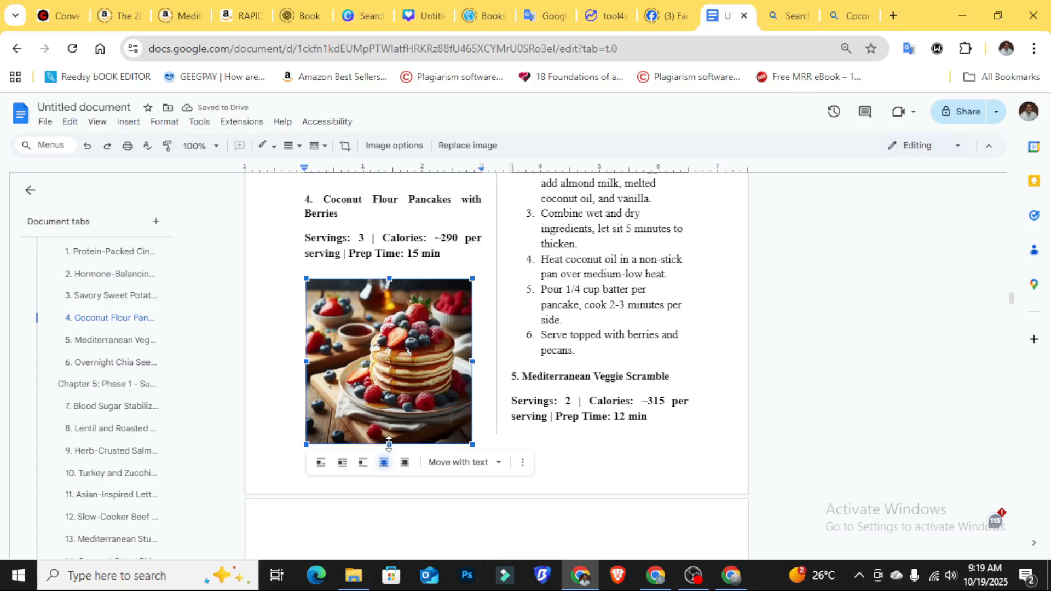
left_click_drag(389, 443, 394, 433)
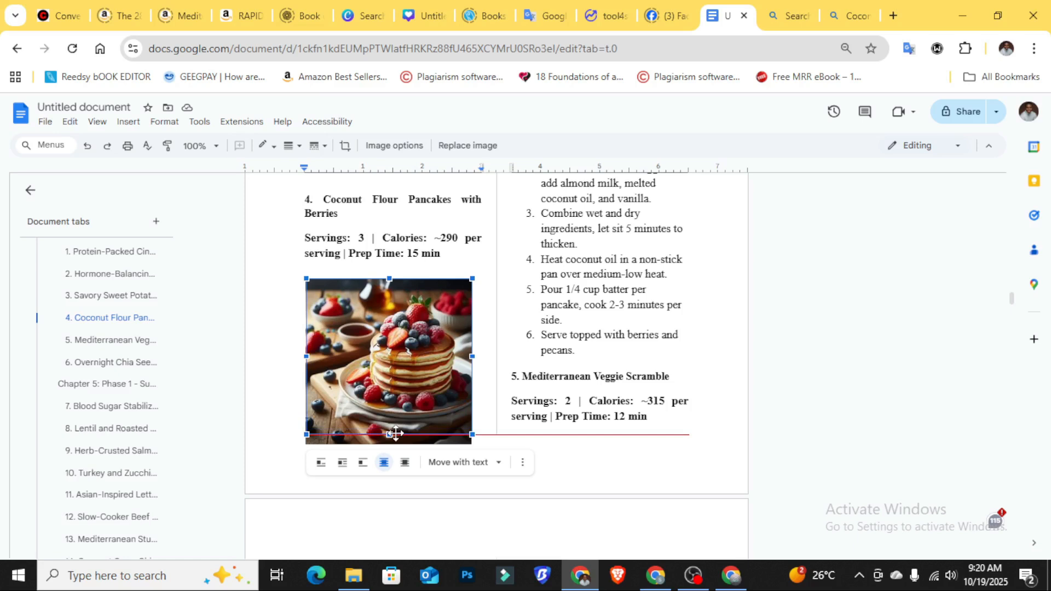
left_click_drag(396, 434, 400, 428)
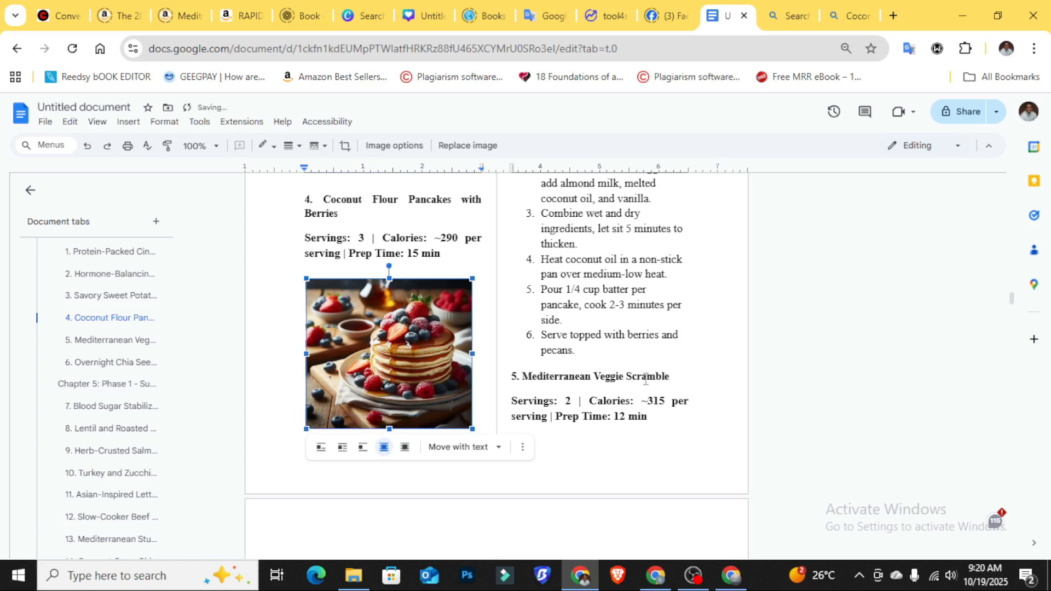
- Insert blank lines before the "5. Mediterranean Veggie Scramble" heading to move it to the top of the next page
left_click(508, 377)
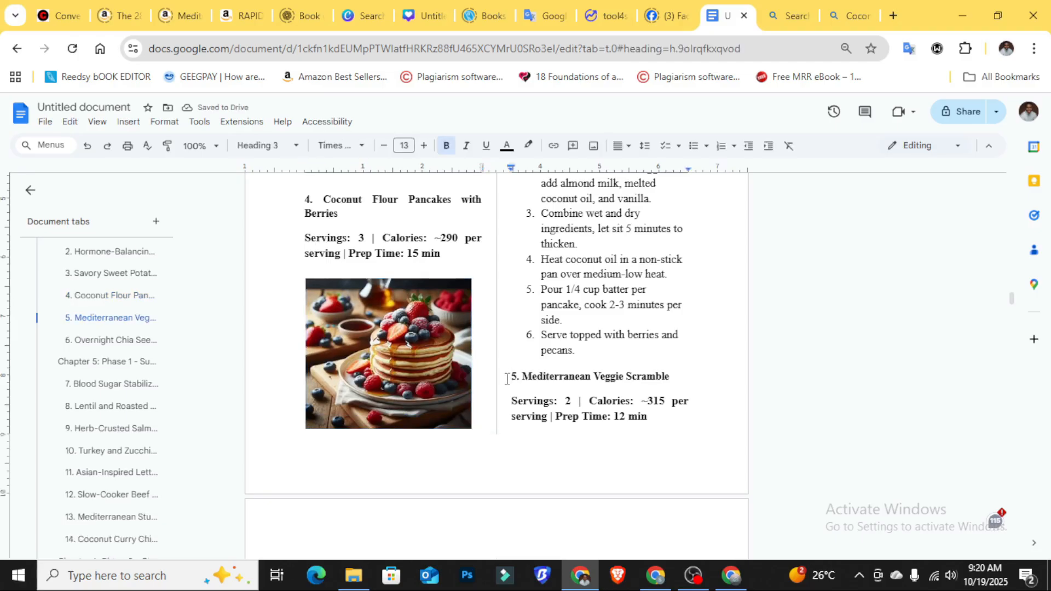
key("Return")
key("Return")
key("Return")
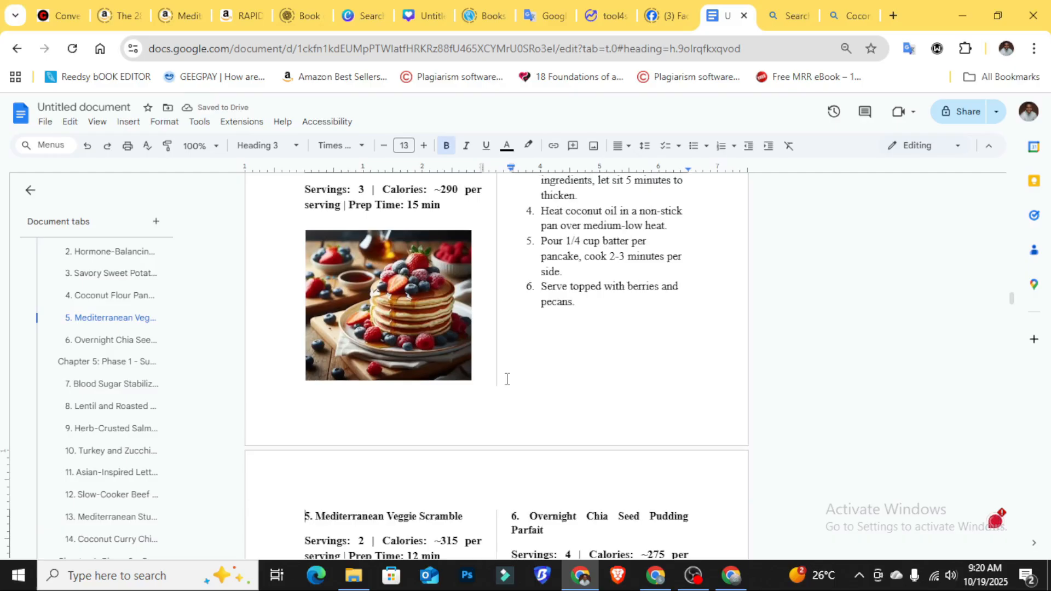
scroll(544, 376, "up", 3)
scroll(412, 356, "up", 4)
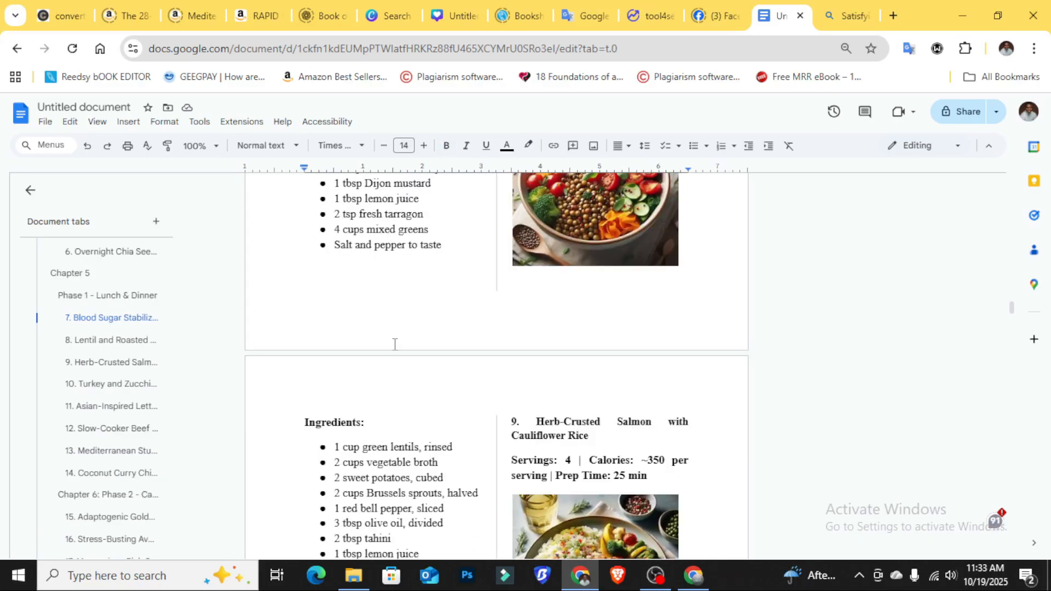
- Examine the image placement and two-column layout of the Chapter 5 recipes, numbers 7 to 14
scroll(395, 345, "up", 8)
scroll(397, 344, "up", 10)
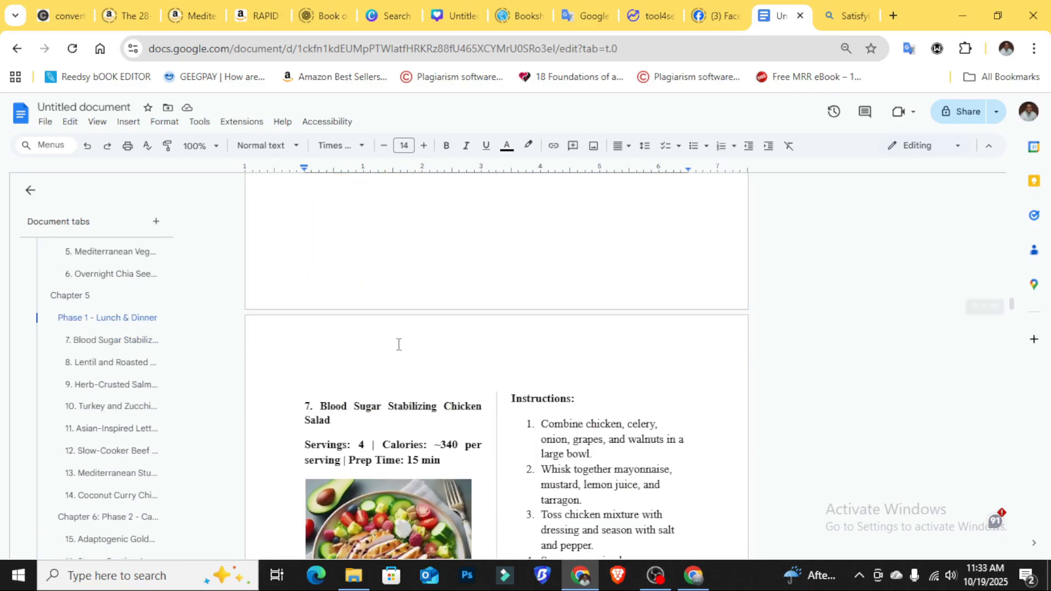
scroll(405, 348, "down", 9)
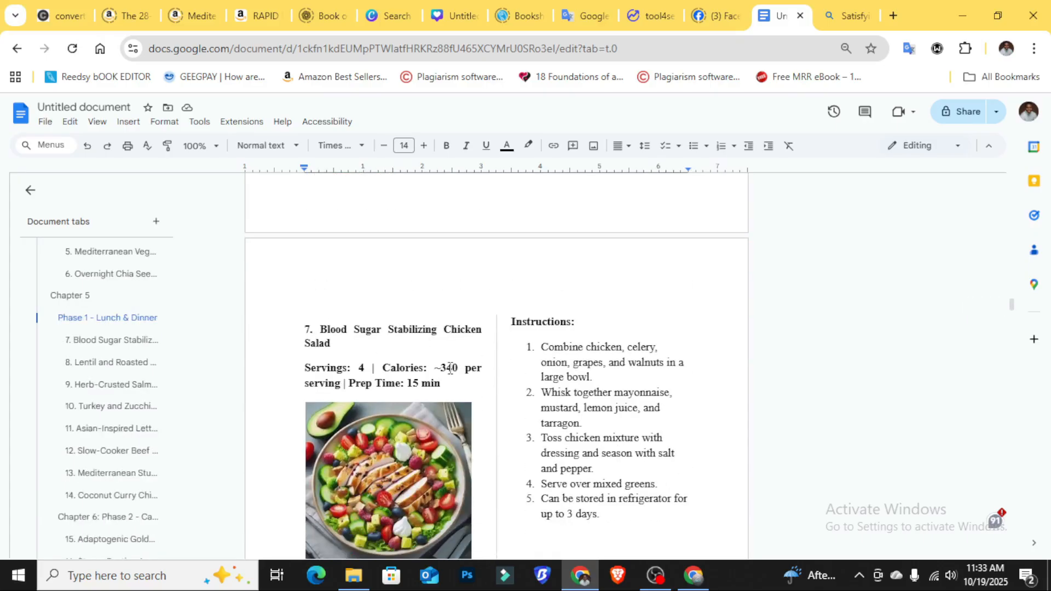
scroll(335, 288, "down", 2)
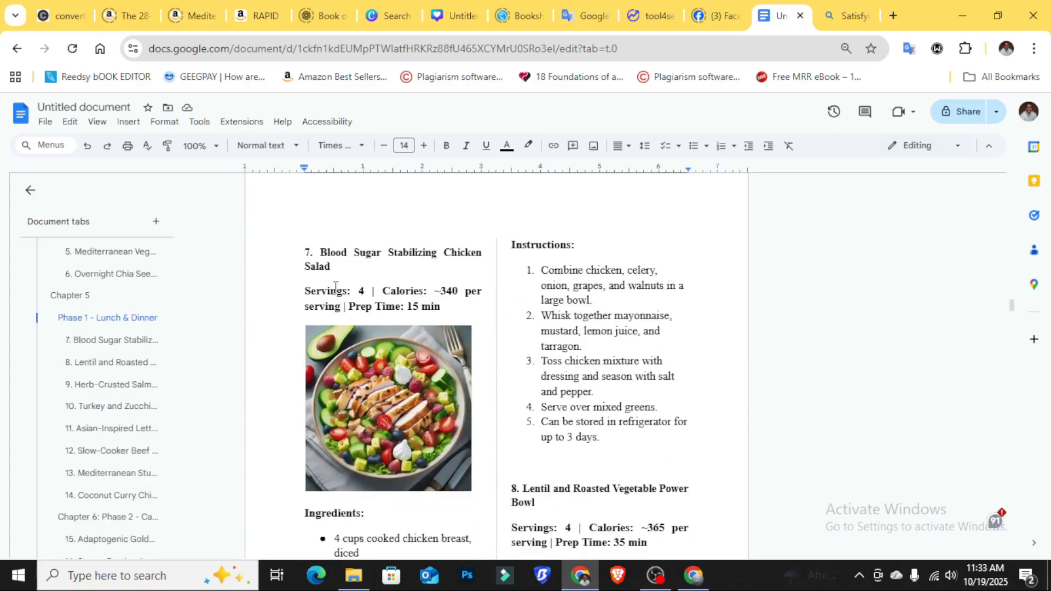
scroll(423, 301, "down", 6)
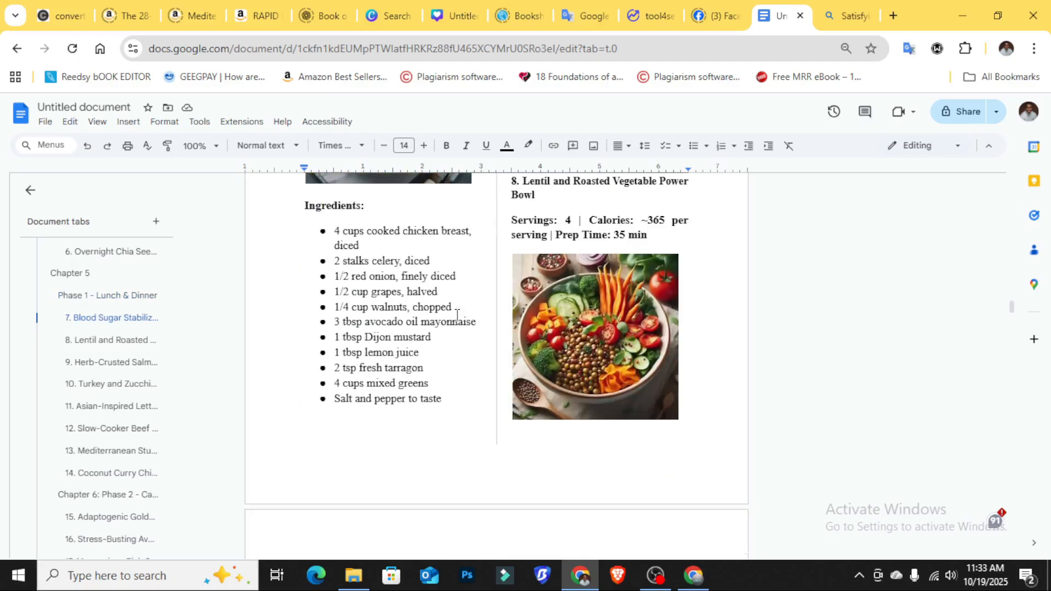
scroll(500, 390, "down", 14)
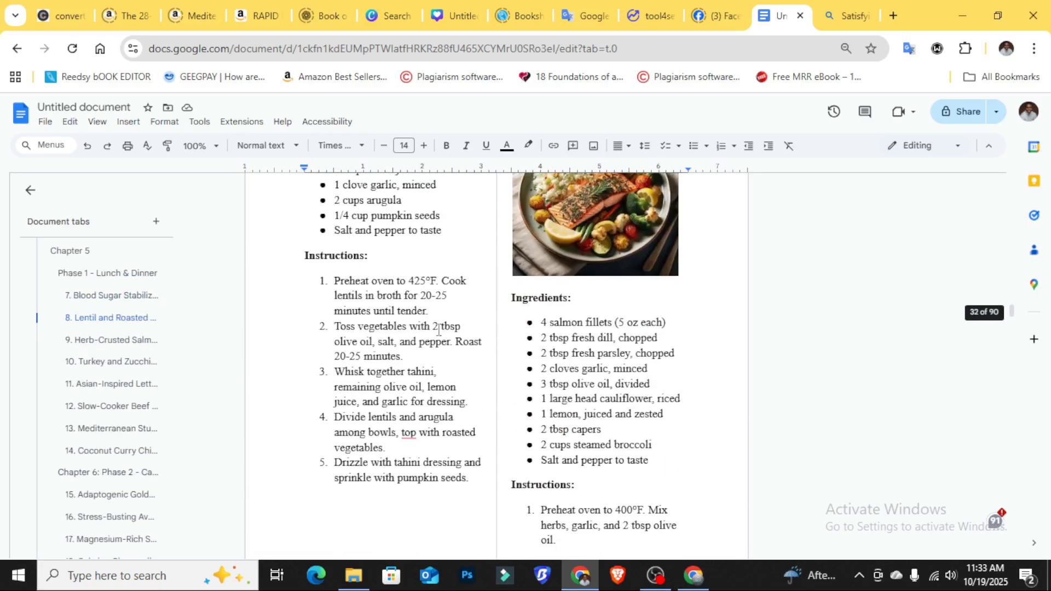
scroll(439, 333, "down", 14)
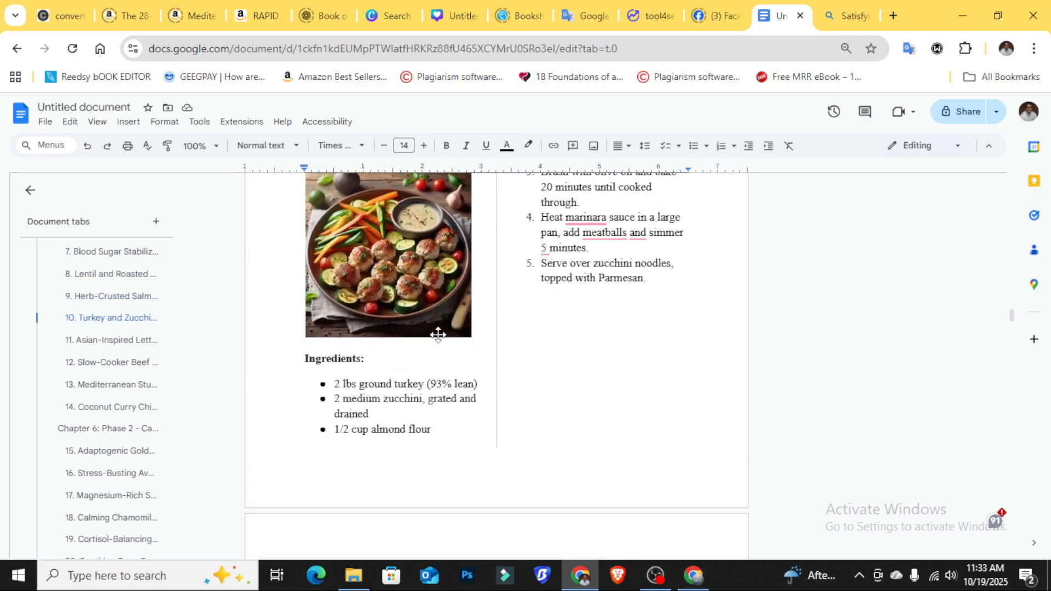
scroll(438, 337, "down", 14)
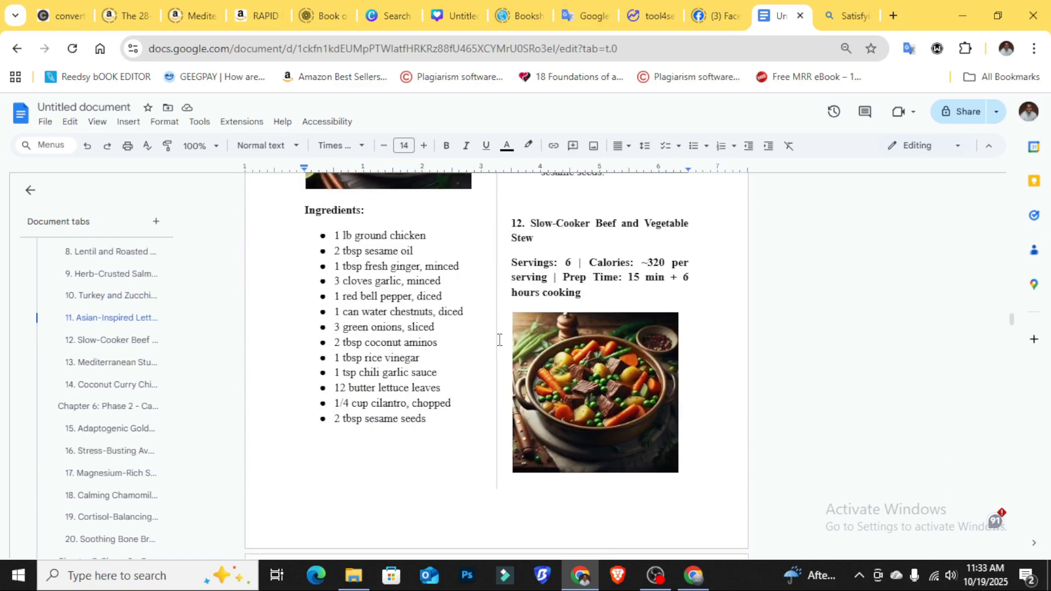
scroll(484, 338, "down", 14)
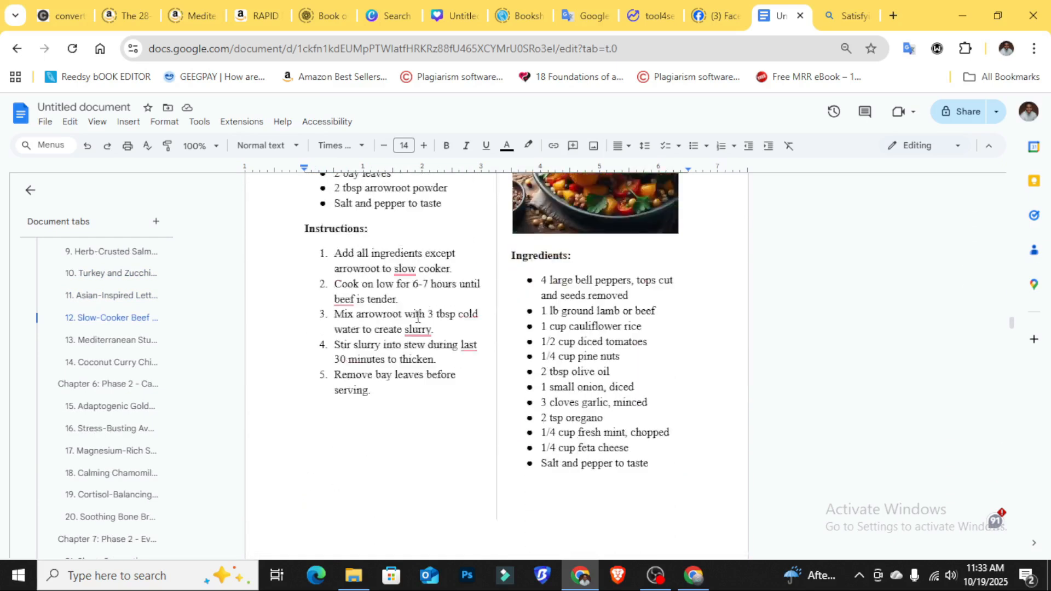
scroll(417, 318, "down", 12)
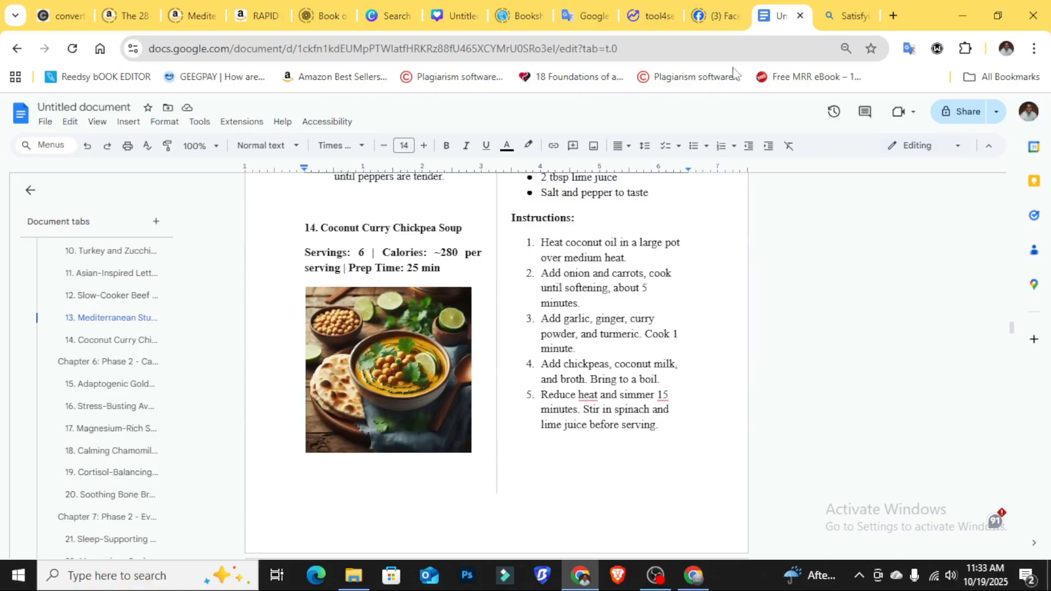
- Switch to Bing Image Creator to view the generated seed cracker images and return to the Google Docs manuscript
left_click(838, 16)
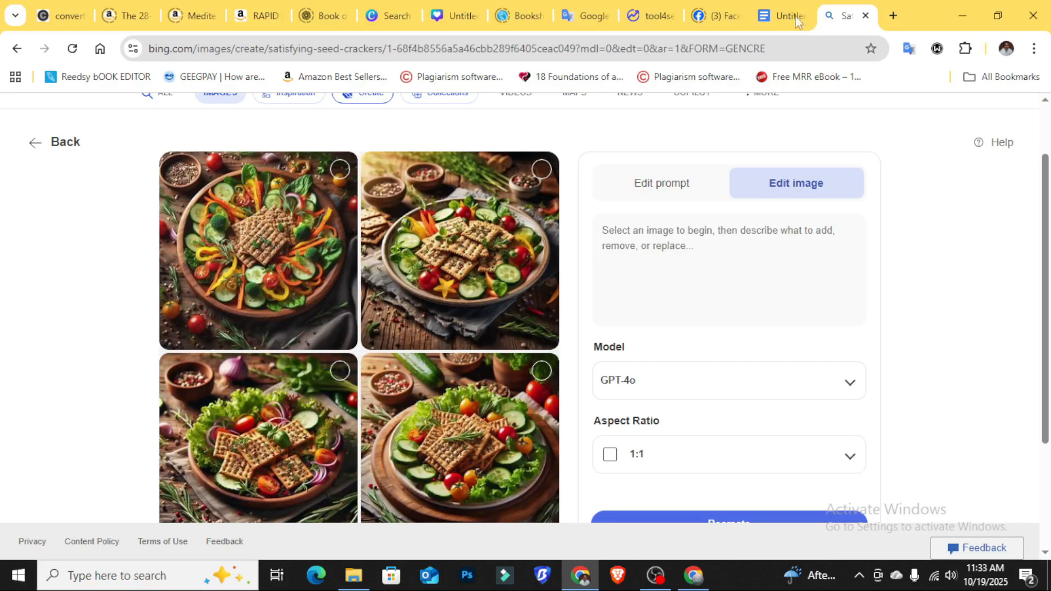
right_click(436, 274)
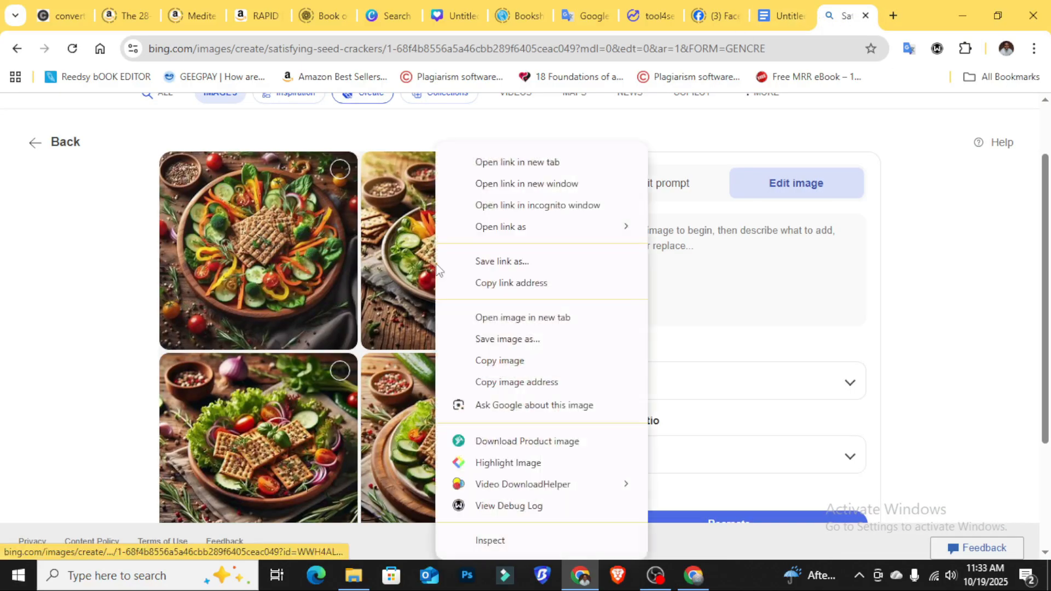
left_click(772, 15)
- Examine the image placement and column layout of the recipes from Coconut Curry Chickpea Soup through the start of Chapter 7
scroll(420, 315, "up", 5)
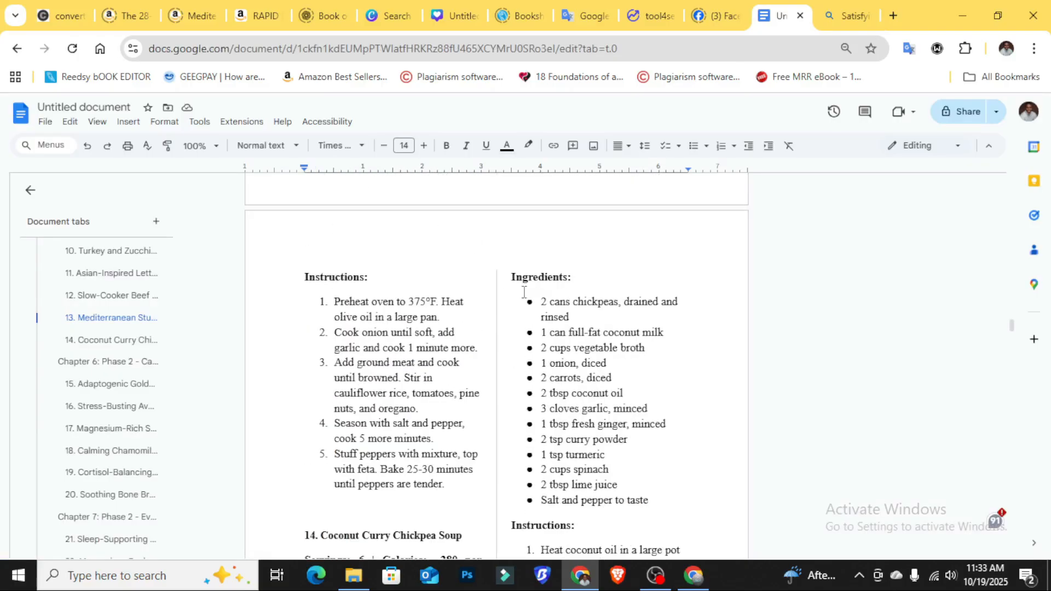
scroll(507, 292, "down", 15)
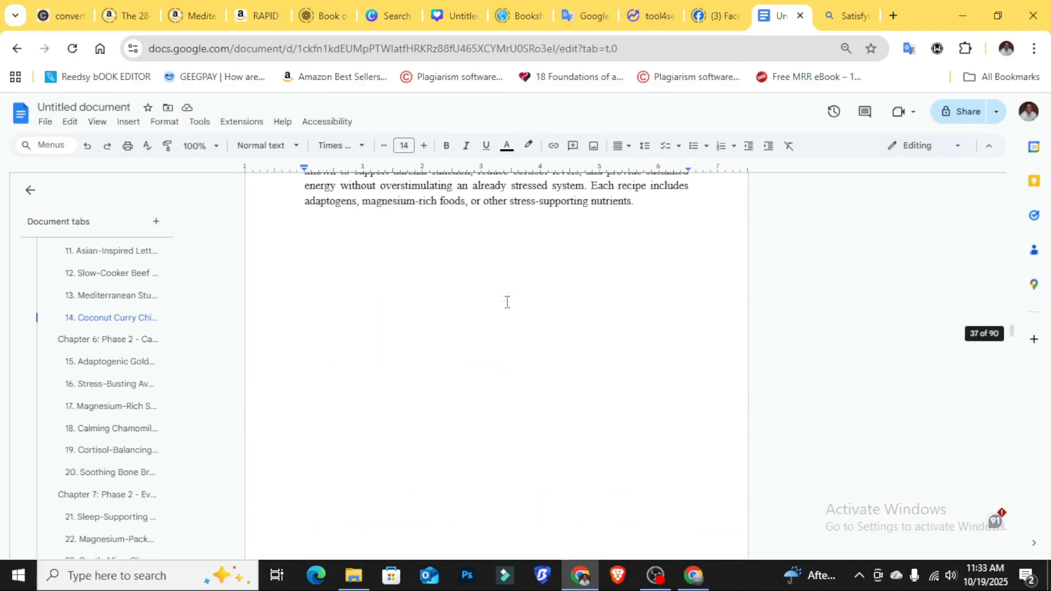
scroll(506, 302, "down", 12)
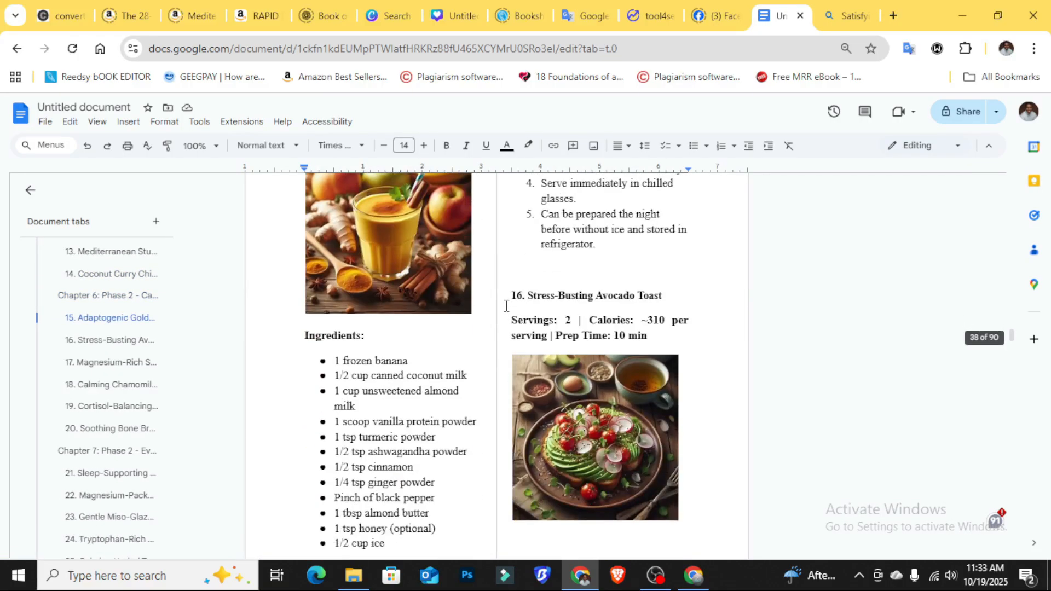
left_click(597, 335)
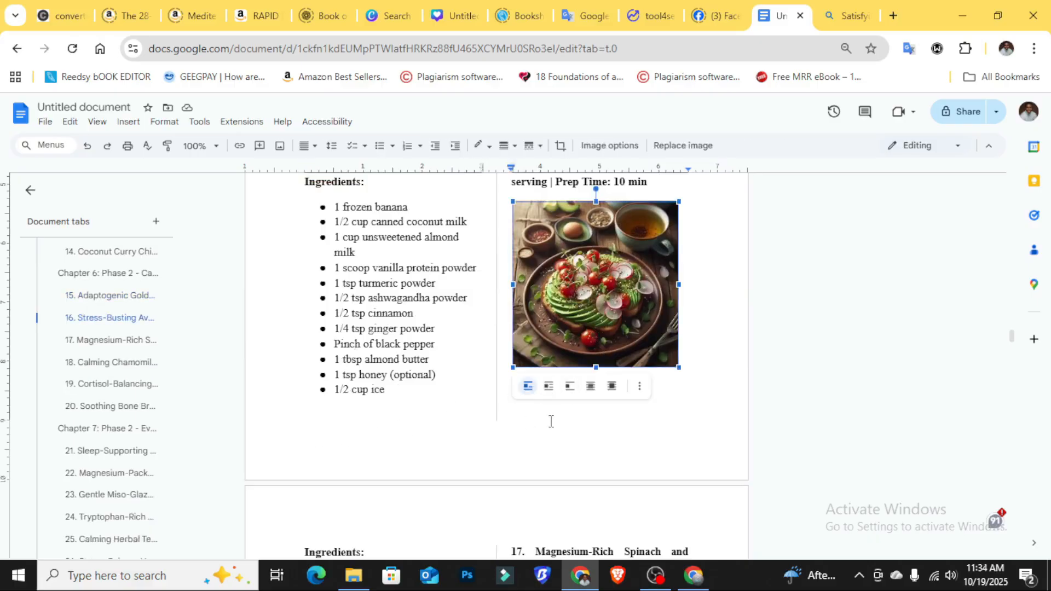
scroll(616, 432, "down", 15)
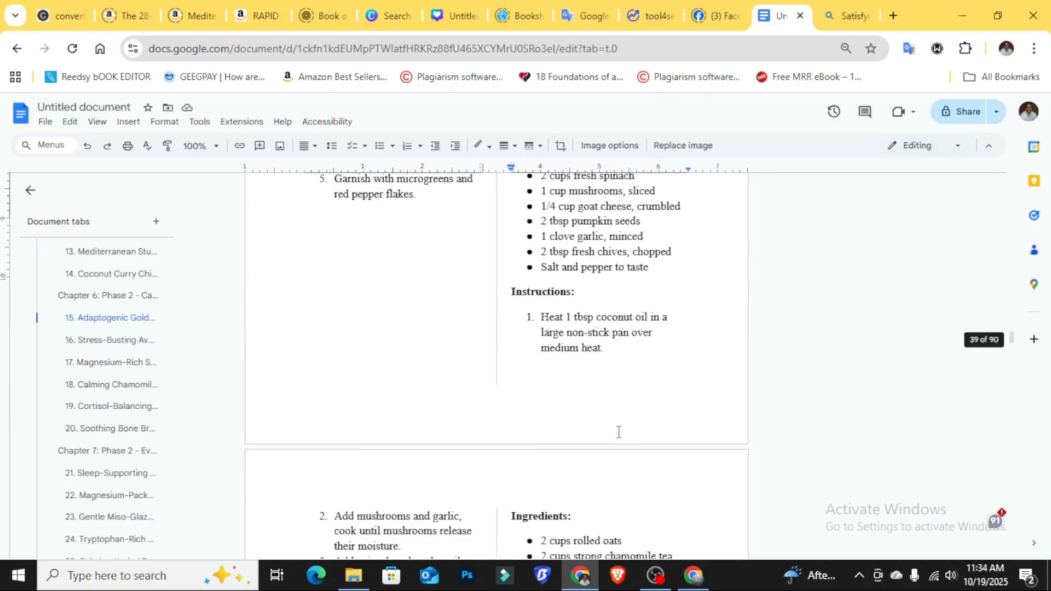
scroll(619, 432, "down", 15)
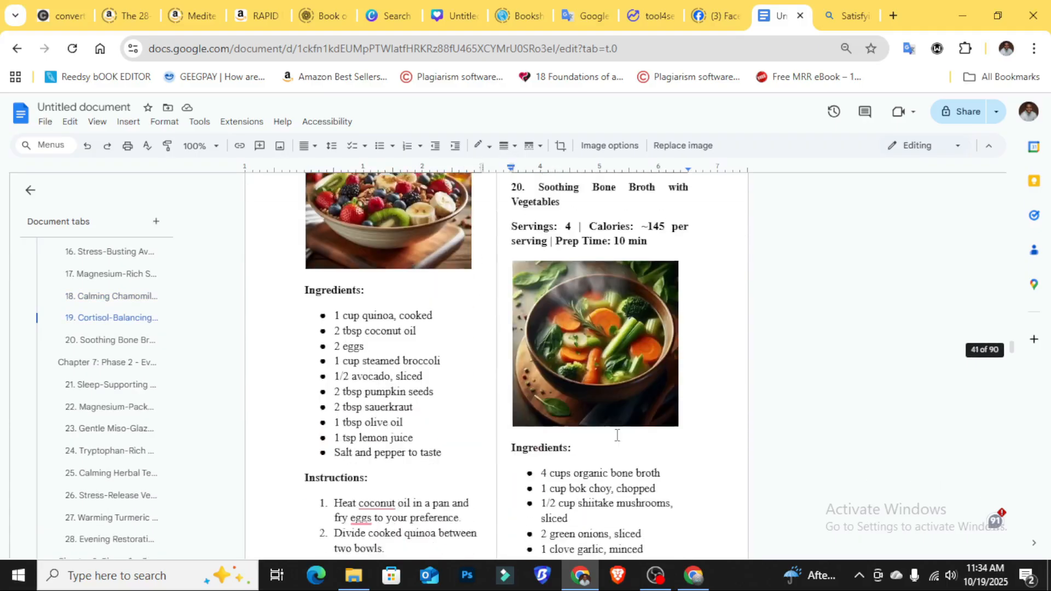
scroll(618, 437, "down", 15)
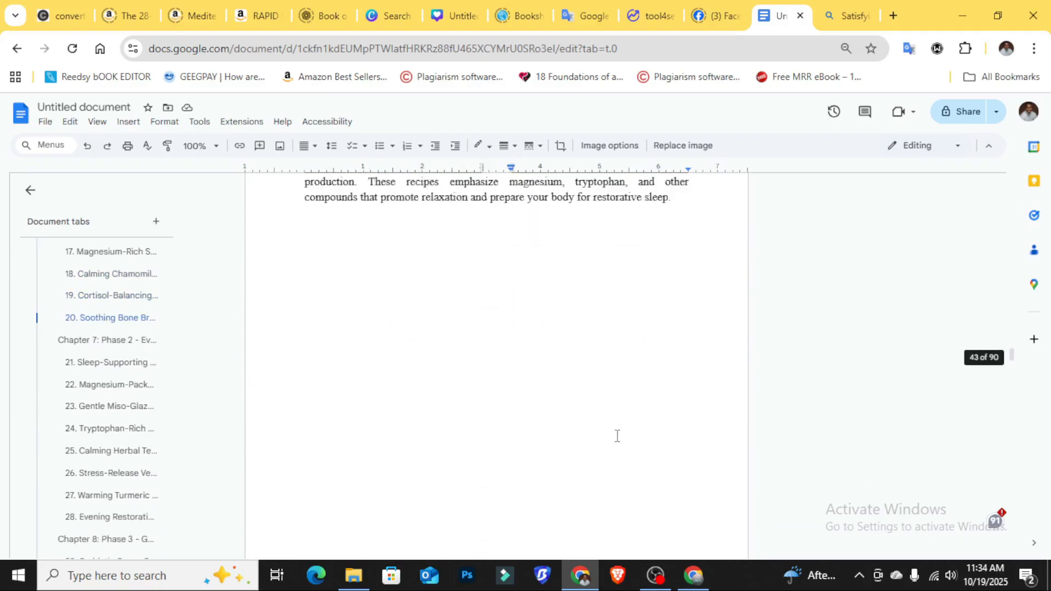
scroll(619, 442, "down", 3)
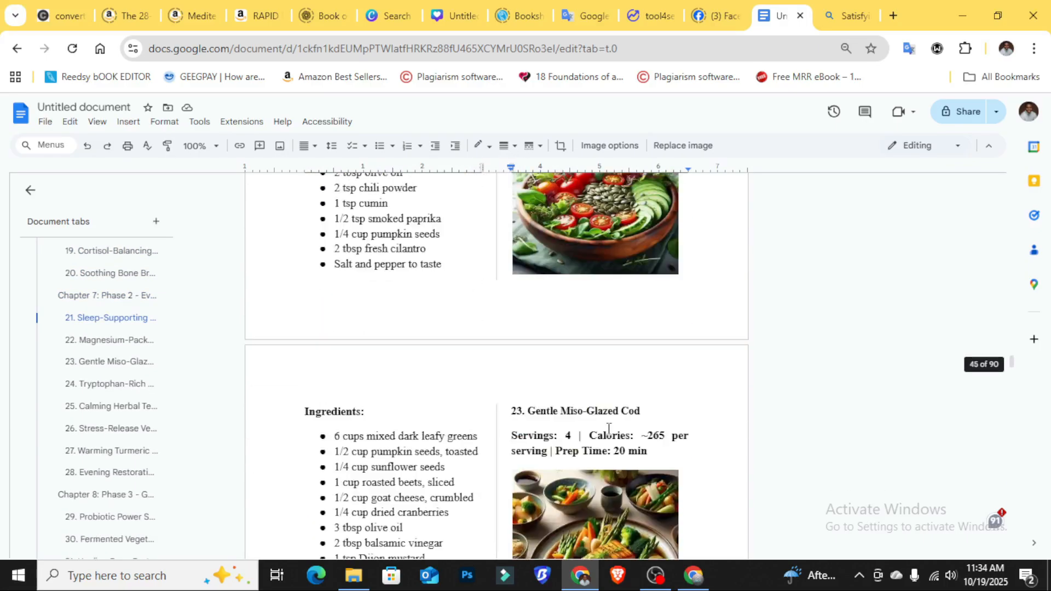
- Stretch the Magnesium-Packed Pumpkin Seed Salad image slightly downward so its lower edge lines up with the end of the column
scroll(572, 227, "up", 3)
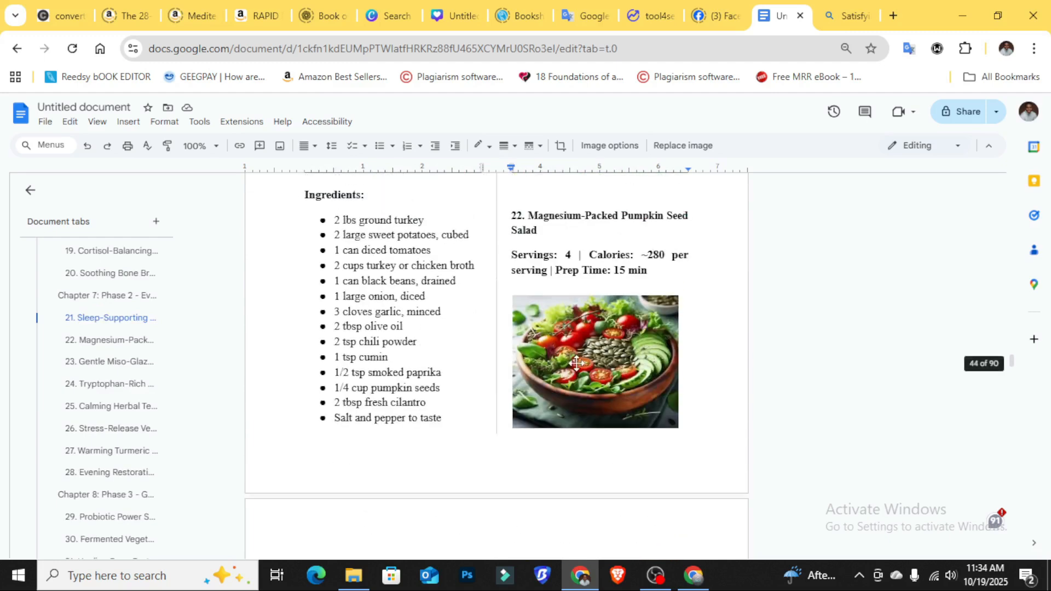
left_click(585, 360)
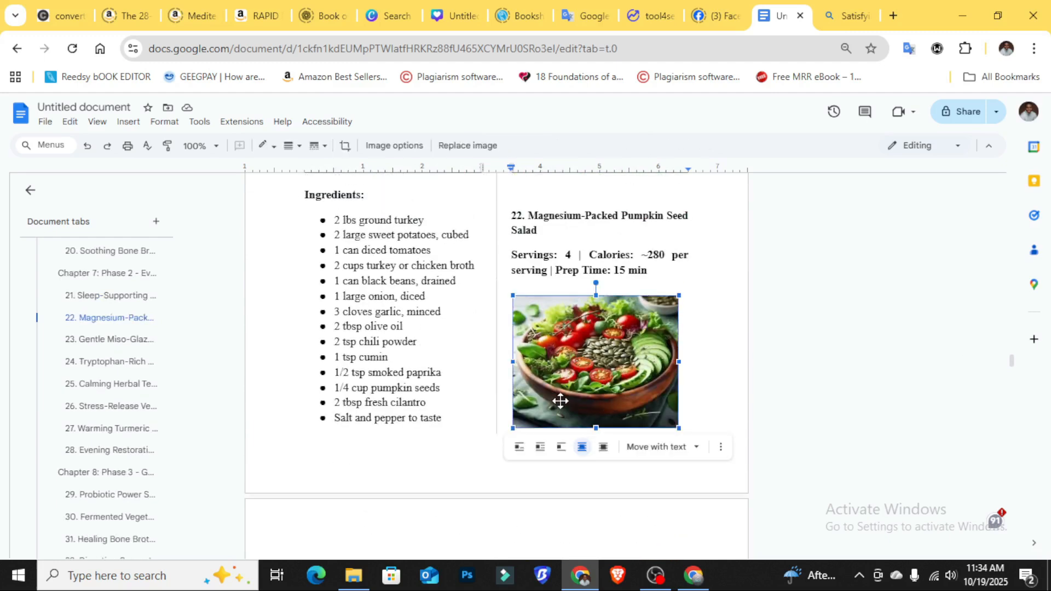
left_click(582, 448)
left_click_drag(595, 427, 596, 438)
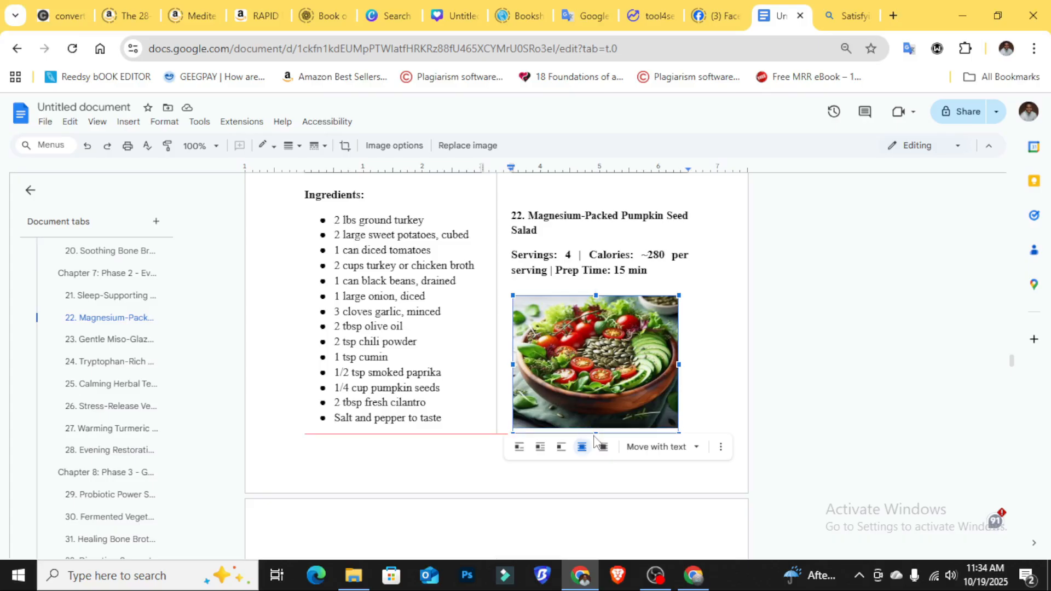
left_click_drag(596, 439, 594, 431)
scroll(634, 373, "down", 2)
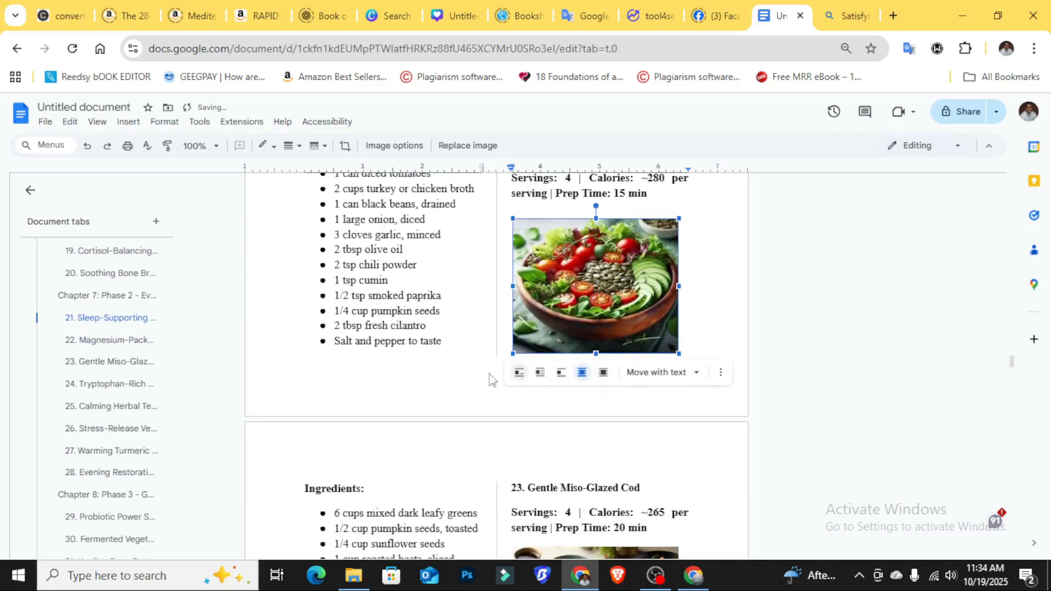
- Deselect the salad image and examine the image placement and column layout of recipes 22 to 24
left_click(365, 376)
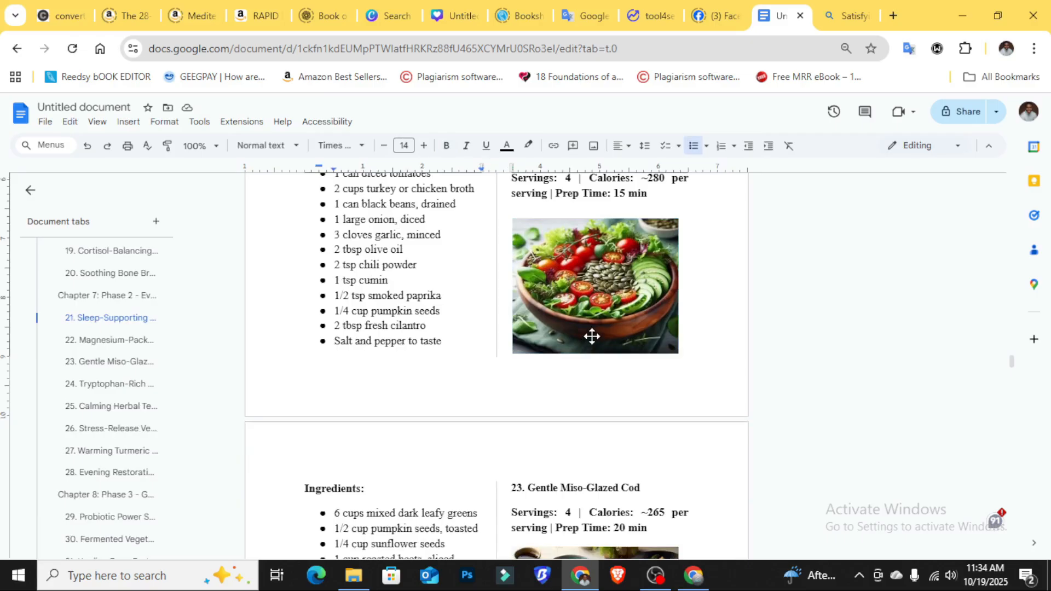
scroll(592, 336, "down", 12)
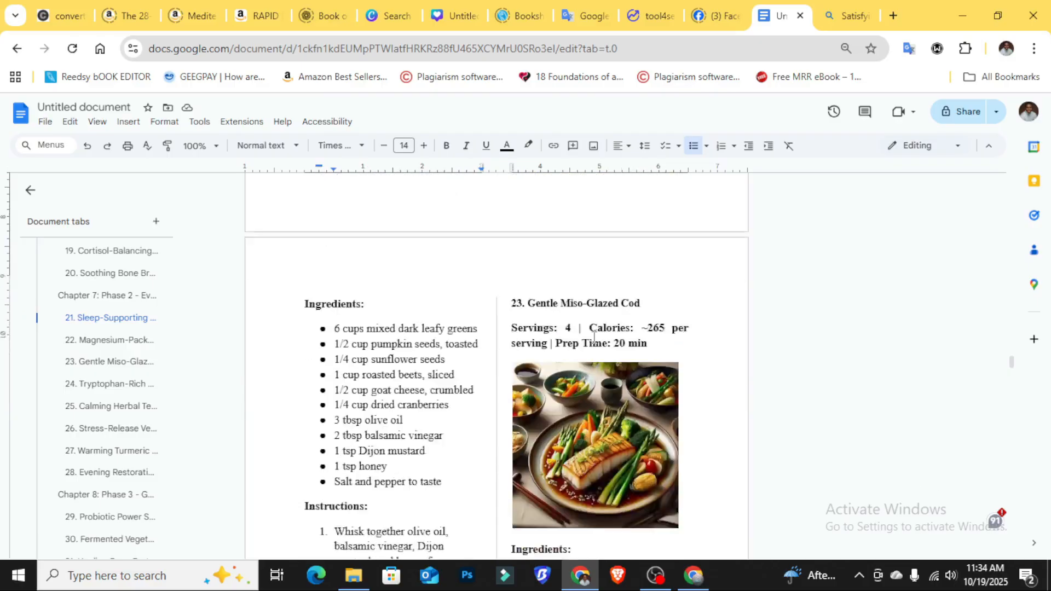
scroll(594, 338, "down", 10)
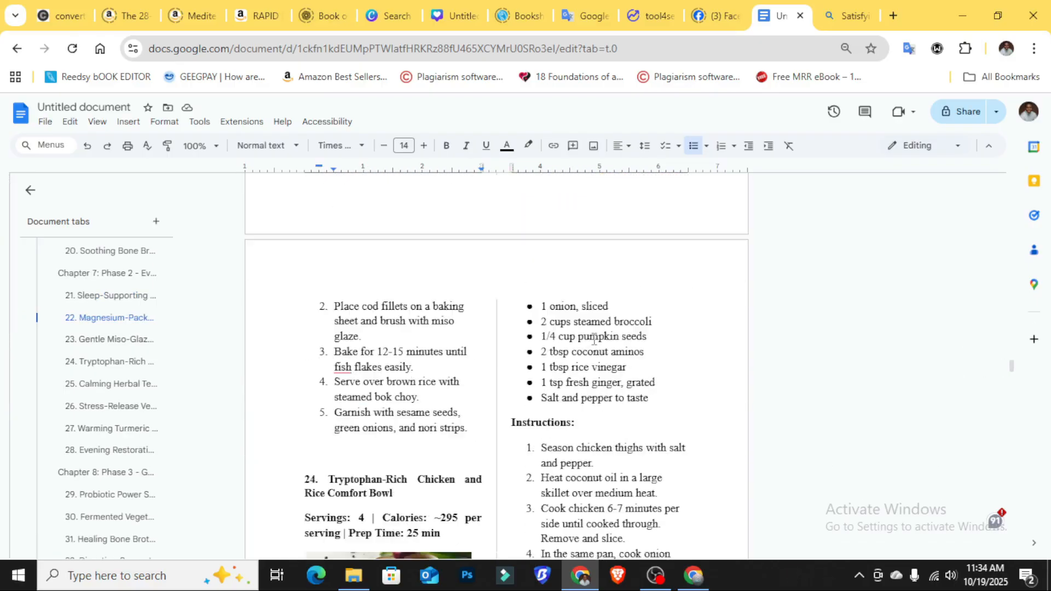
scroll(594, 340, "down", 8)
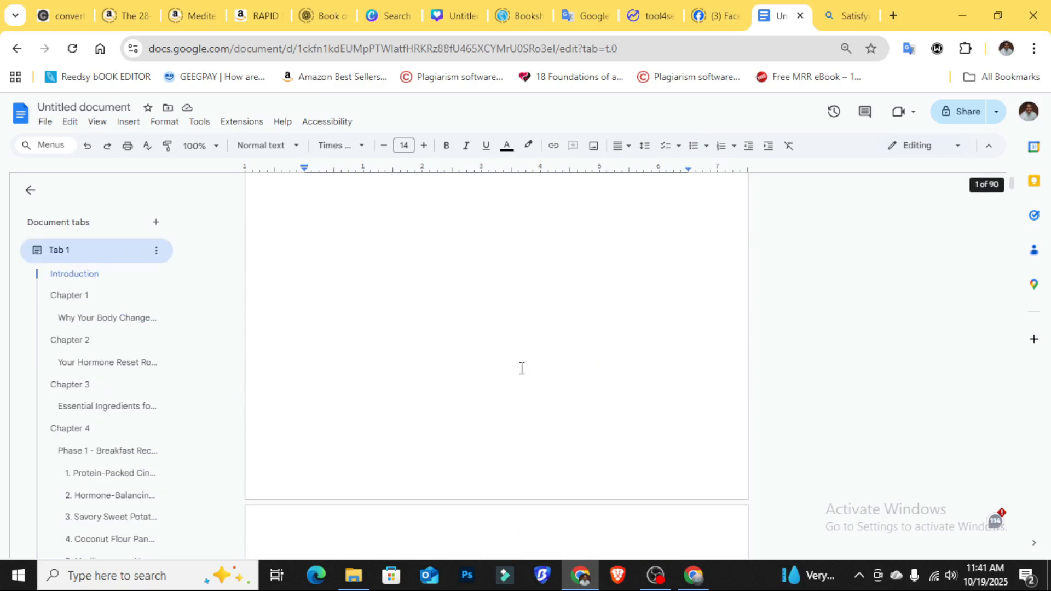
- Review the front-matter pages from Title through Copyright and Images to Table of Contents
scroll(487, 336, "up", 4)
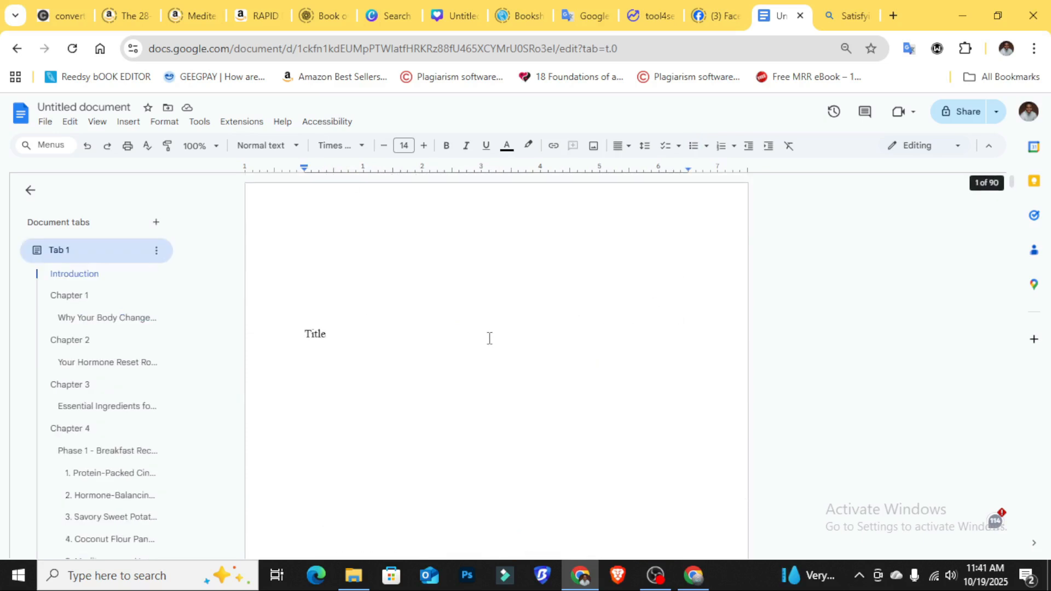
scroll(488, 338, "down", 10)
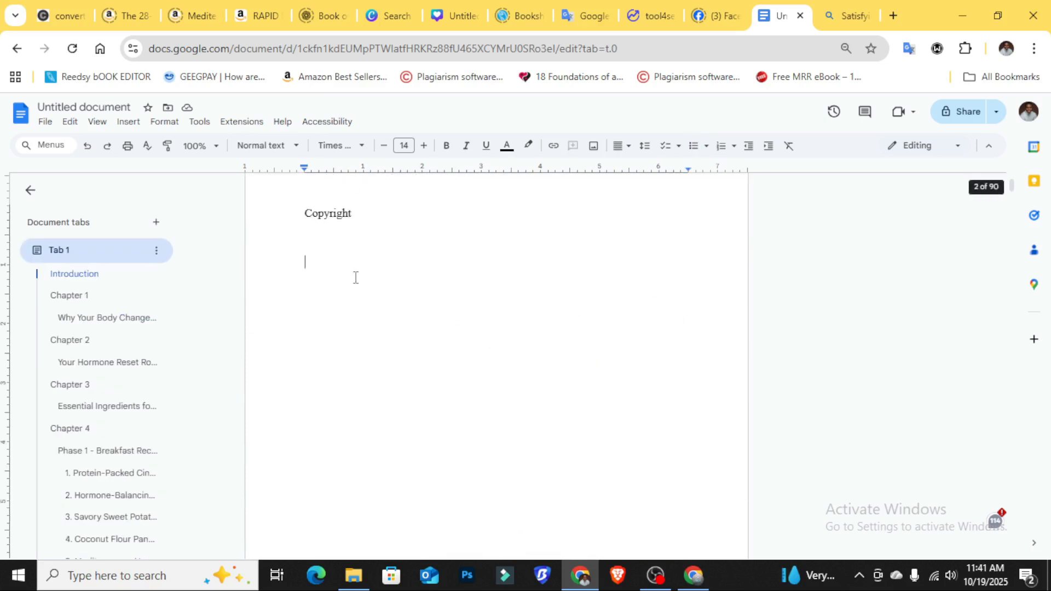
scroll(383, 282, "down", 14)
scroll(433, 301, "down", 6)
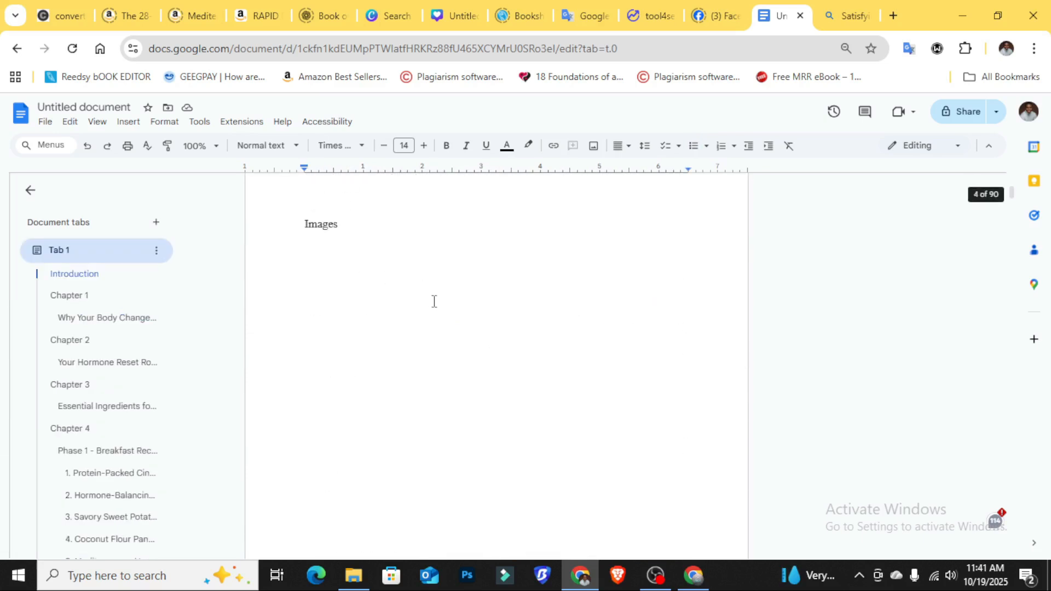
scroll(364, 305, "down", 5)
scroll(524, 324, "down", 15)
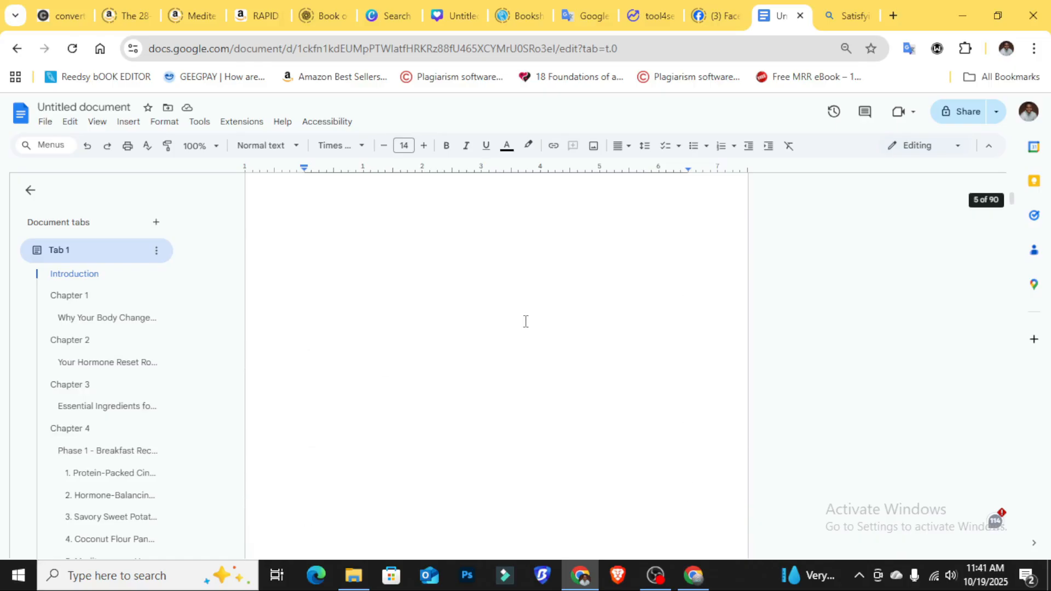
scroll(485, 318, "up", 3)
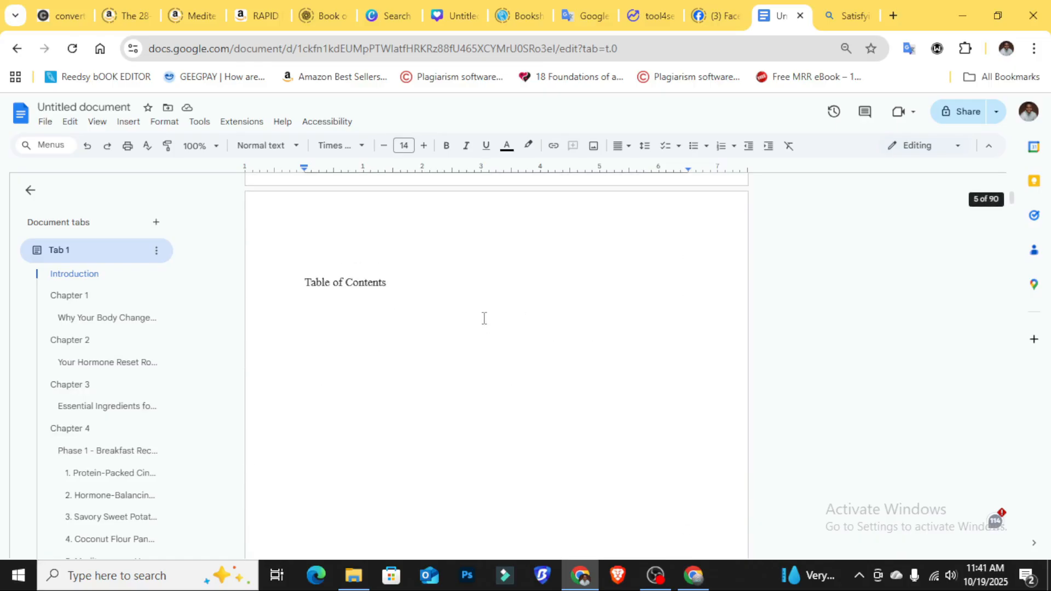
- Remove the blank line above the Table of Contents heading and insert a link-style table of contents below it
left_click(326, 326)
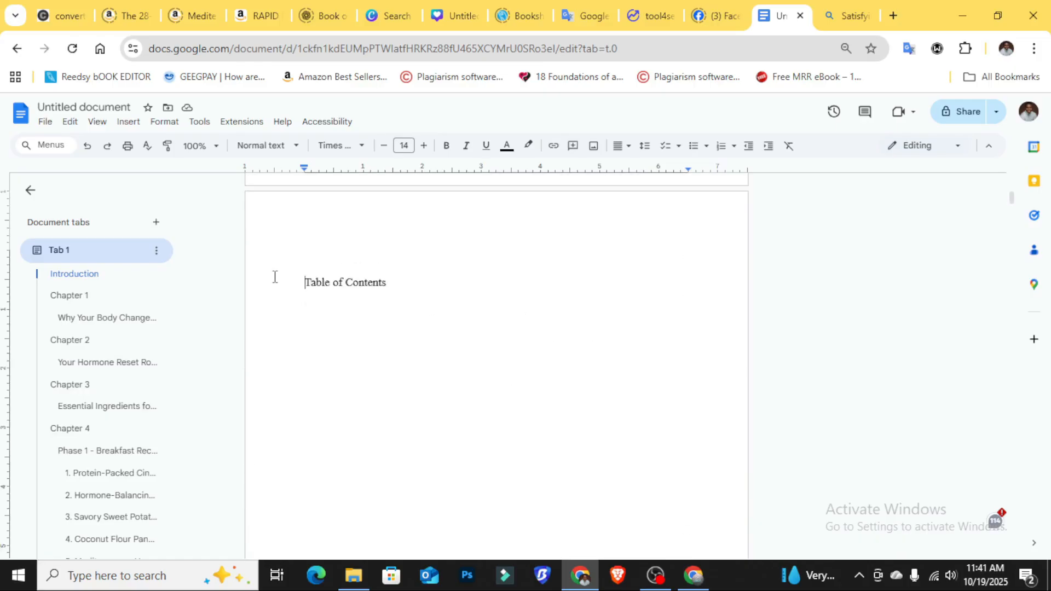
key("BackSpace")
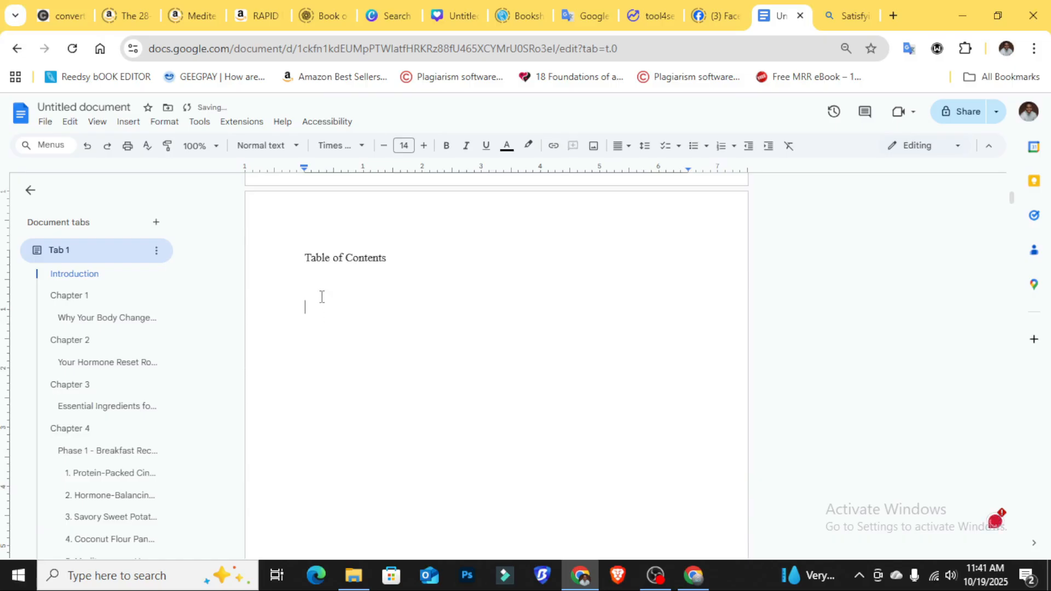
left_click(128, 121)
mouse_move(233, 408)
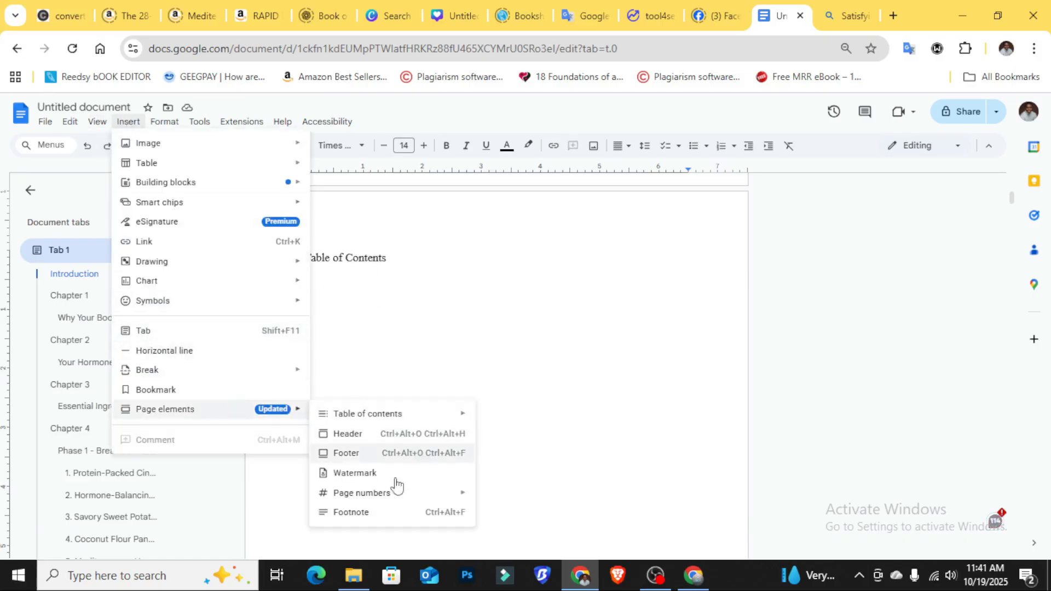
mouse_move(379, 495)
mouse_move(361, 414)
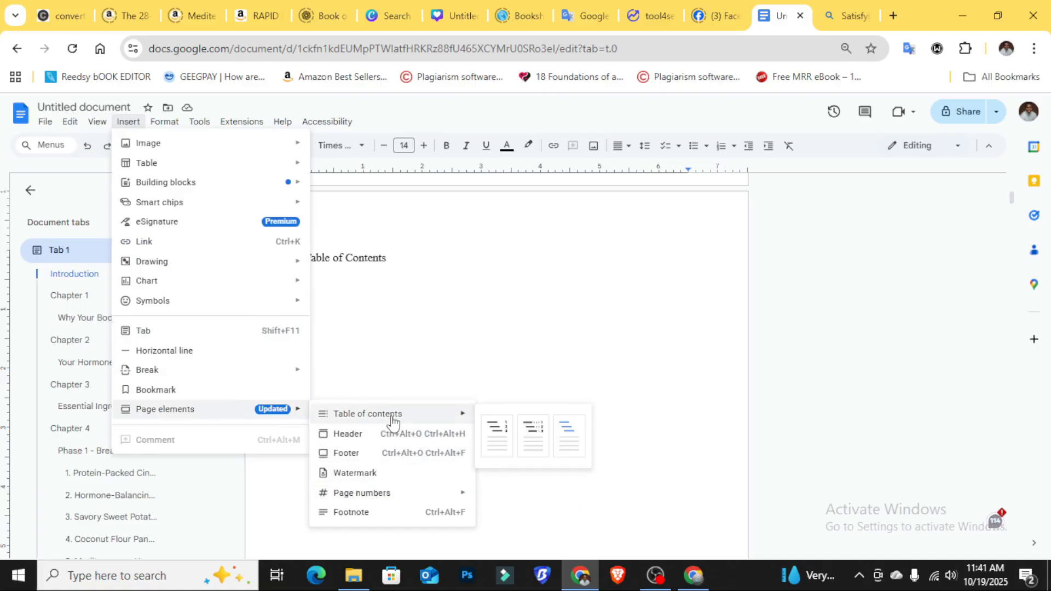
left_click(569, 436)
- Set the text colour of all table of contents entries, from Introduction to Recipe Modification Guide for Special Diets, to black
scroll(492, 342, "down", 6)
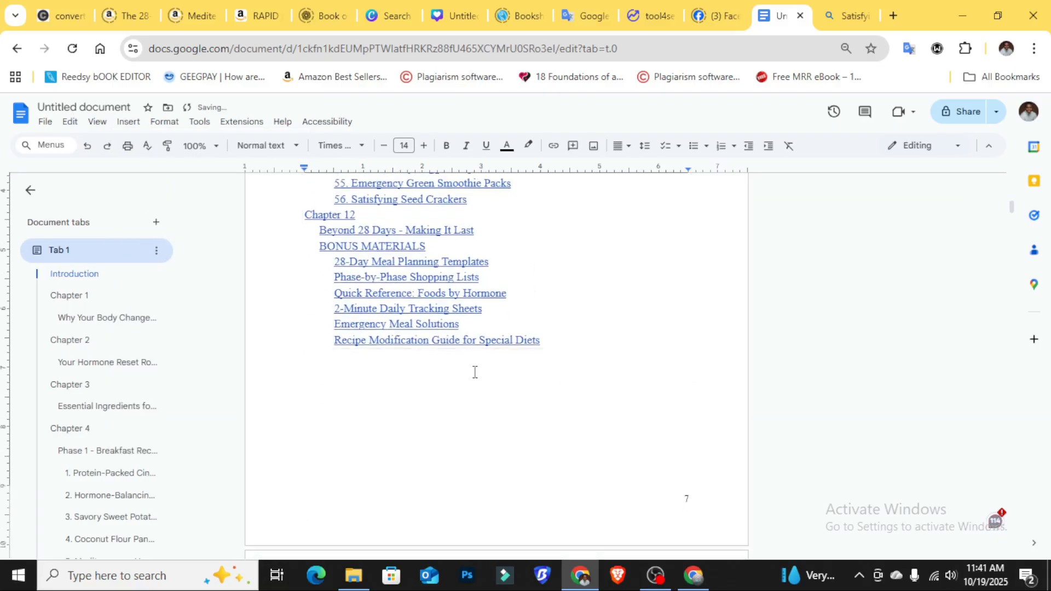
scroll(476, 388, "up", 6)
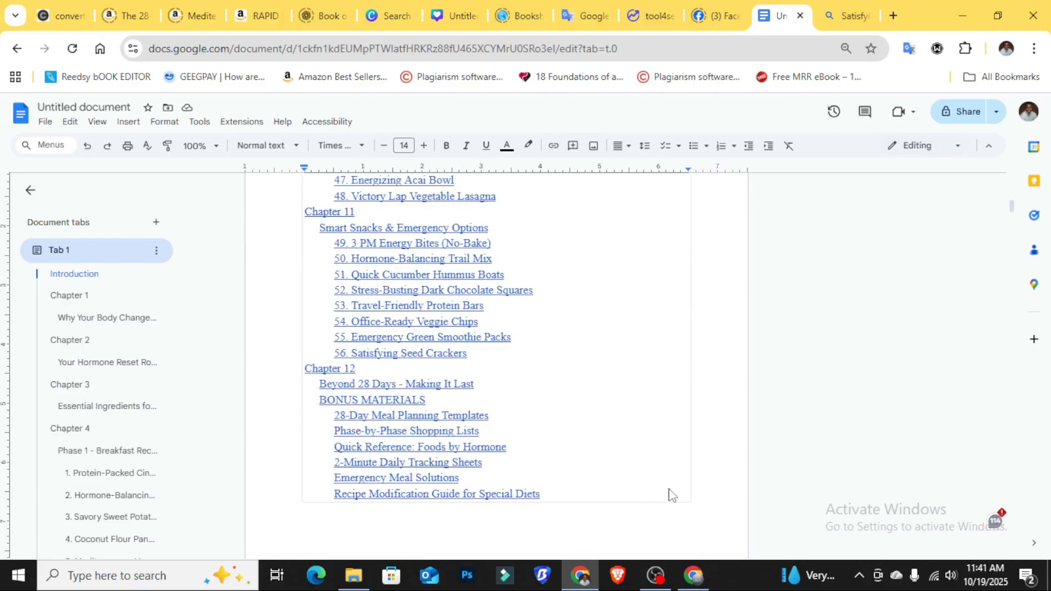
left_click_drag(672, 495, 308, 247)
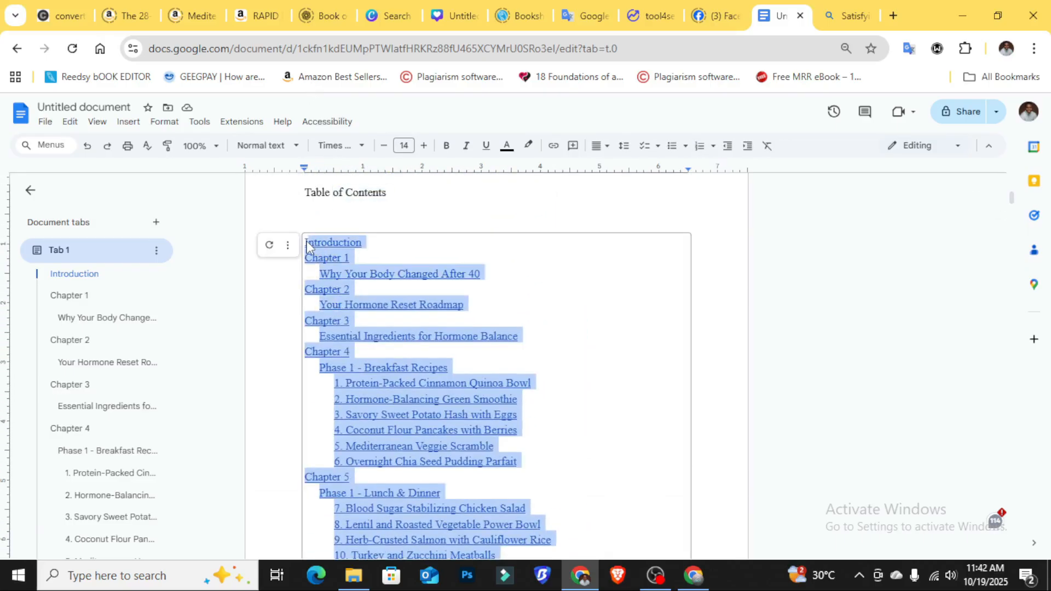
left_click(507, 148)
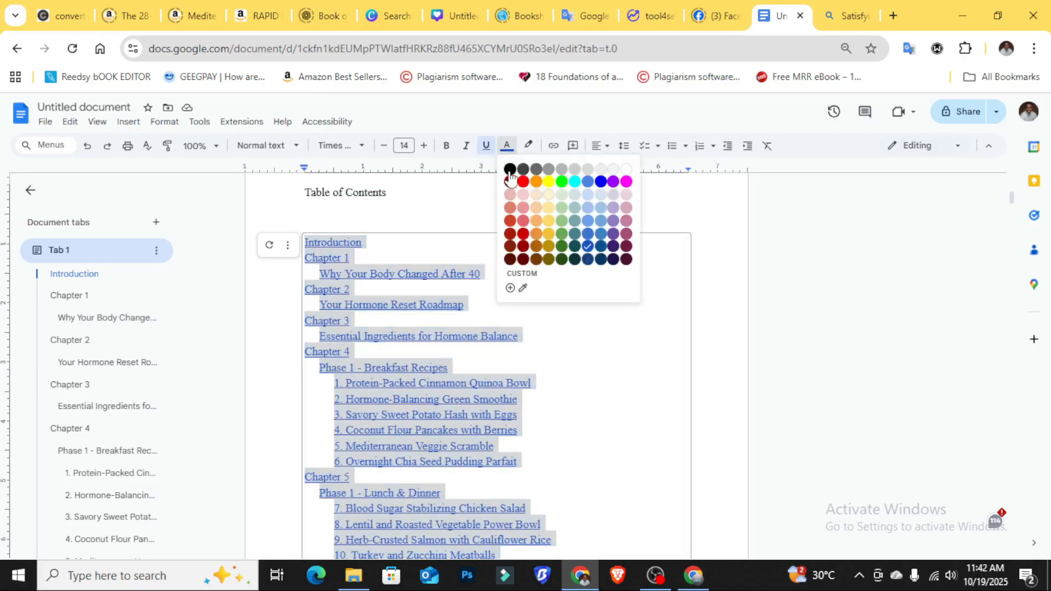
left_click(509, 171)
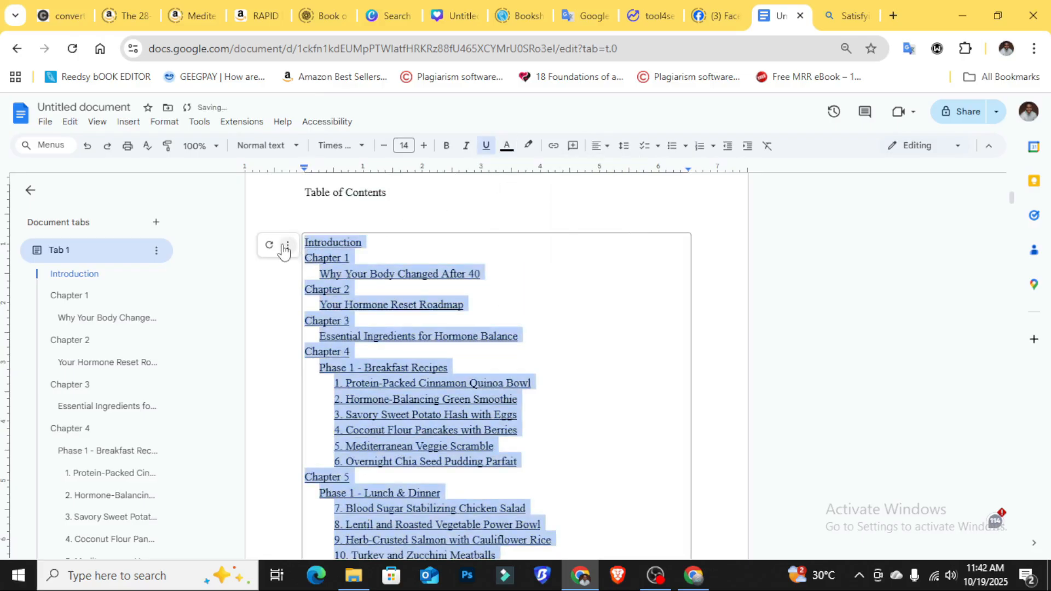
- Open the table of contents formatting options and turn on page numbers for its entries
scroll(621, 288, "down", 1)
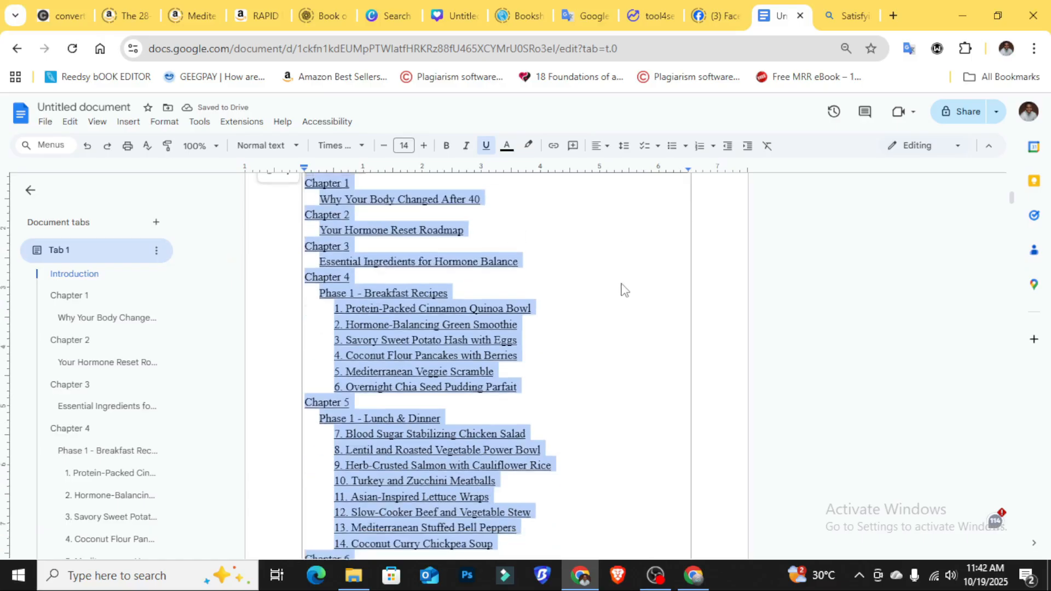
scroll(621, 288, "up", 1)
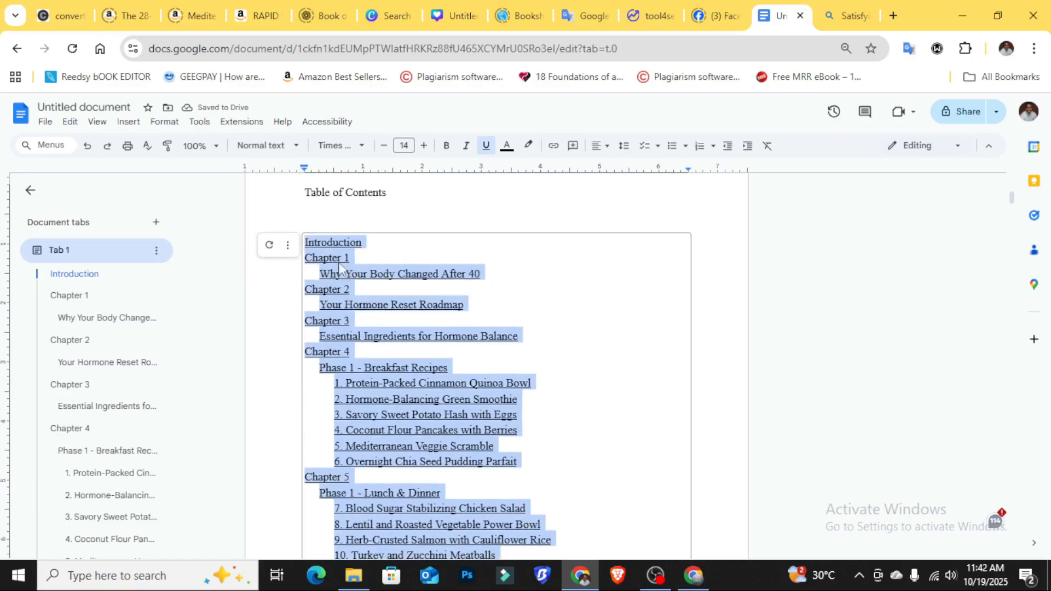
left_click(287, 247)
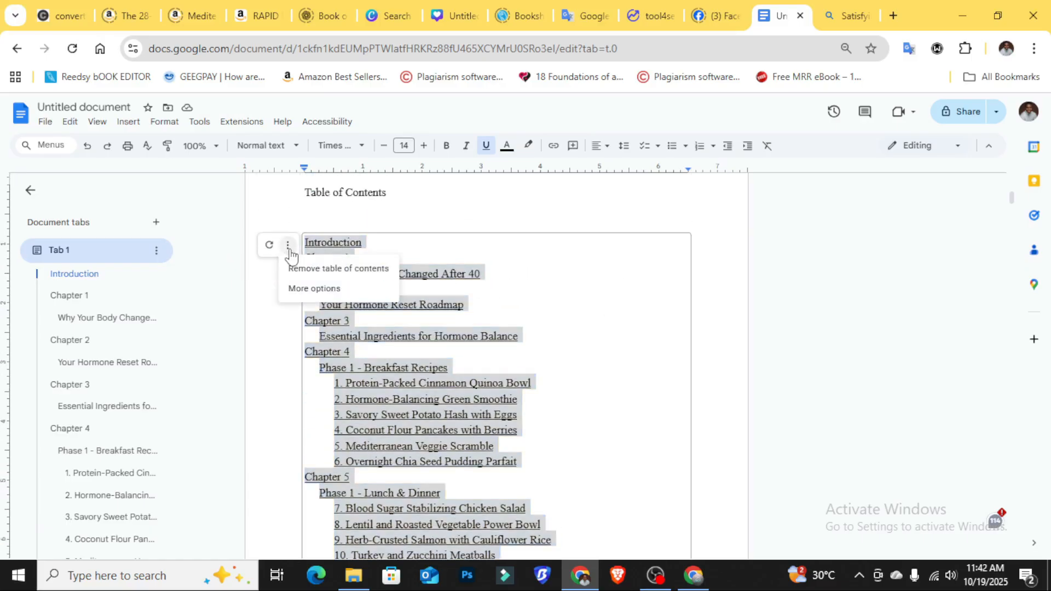
left_click(304, 288)
left_click(833, 189)
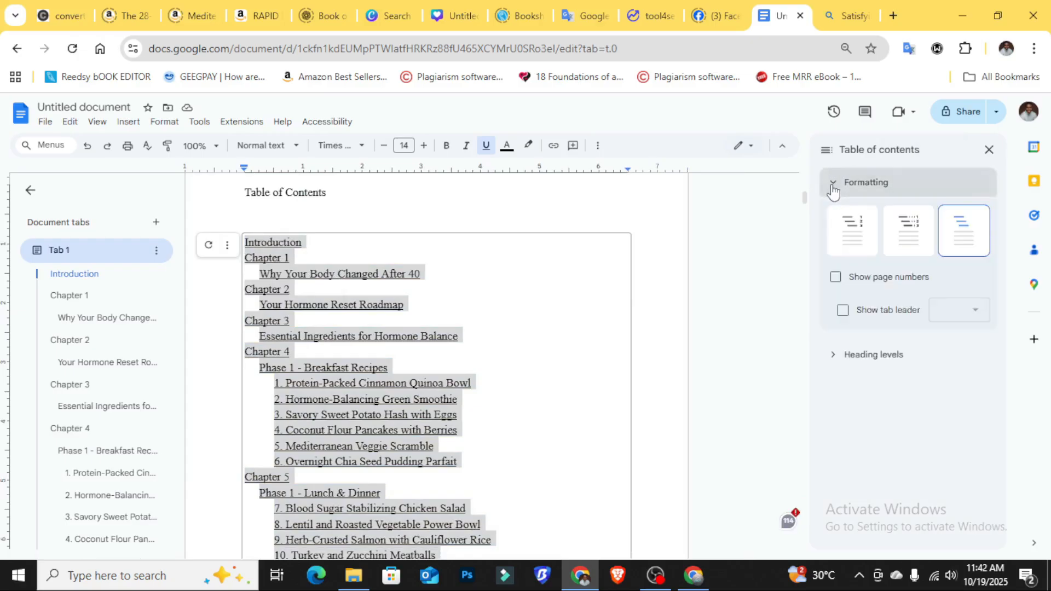
left_click(847, 285)
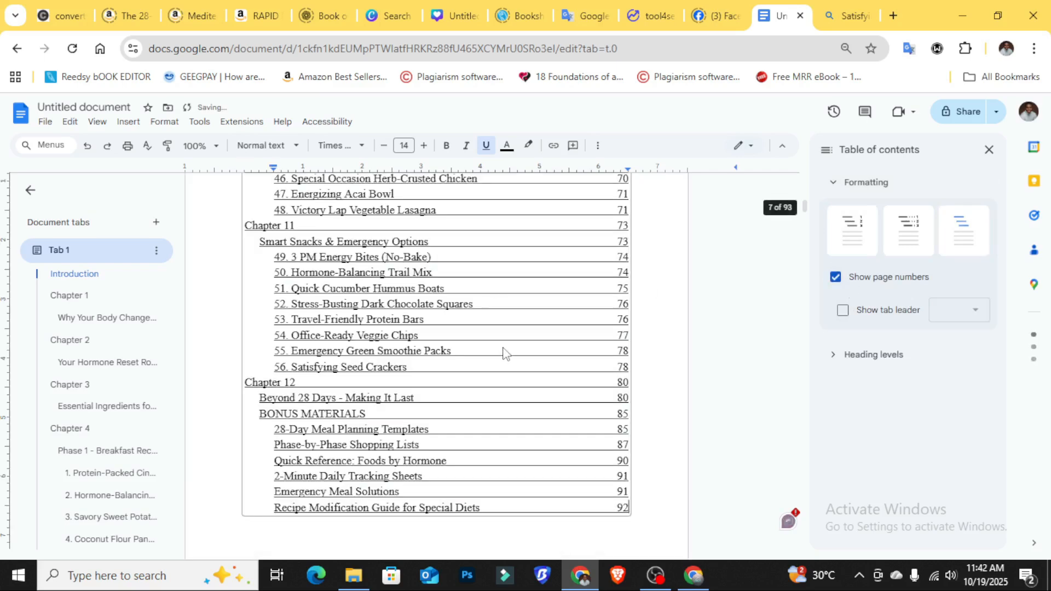
- Examine the page numbers and entries throughout the table of contents, from the bonus materials back to the Introduction
scroll(505, 348, "down", 3)
scroll(551, 354, "up", 4)
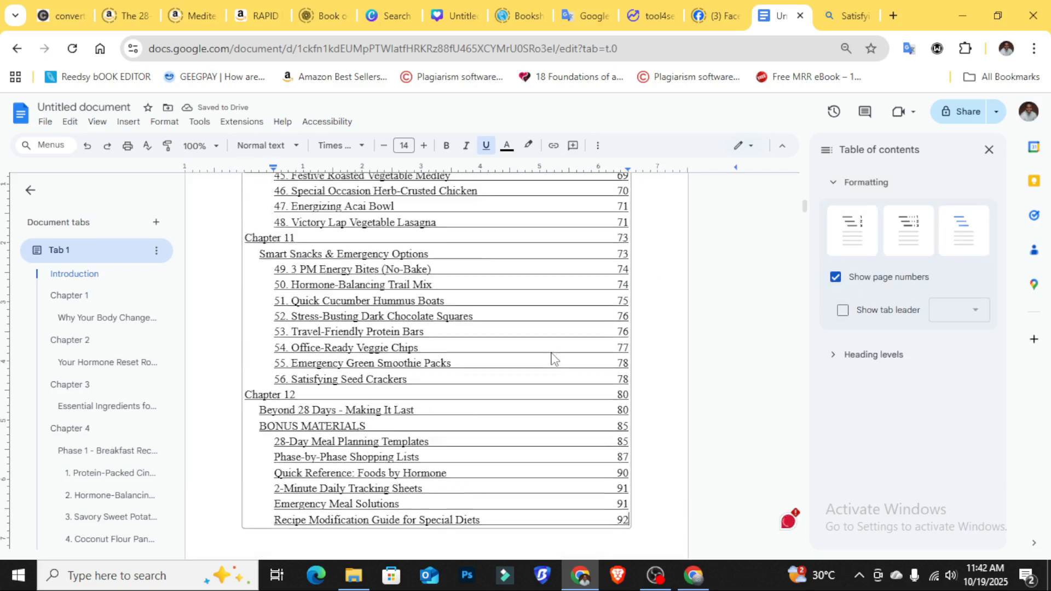
scroll(551, 357, "up", 9)
scroll(564, 361, "down", 6)
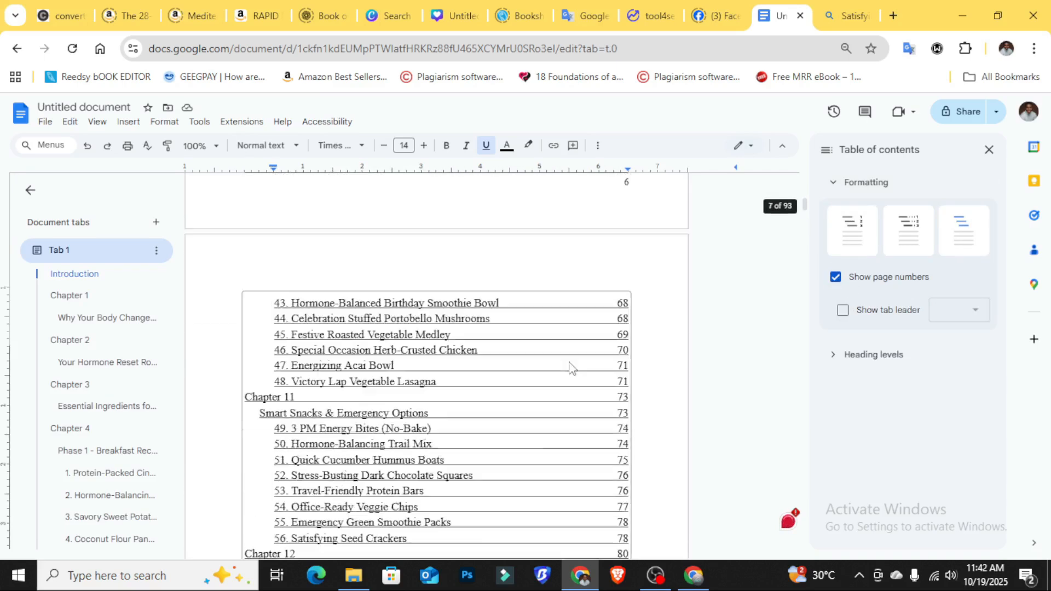
scroll(572, 367, "down", 5)
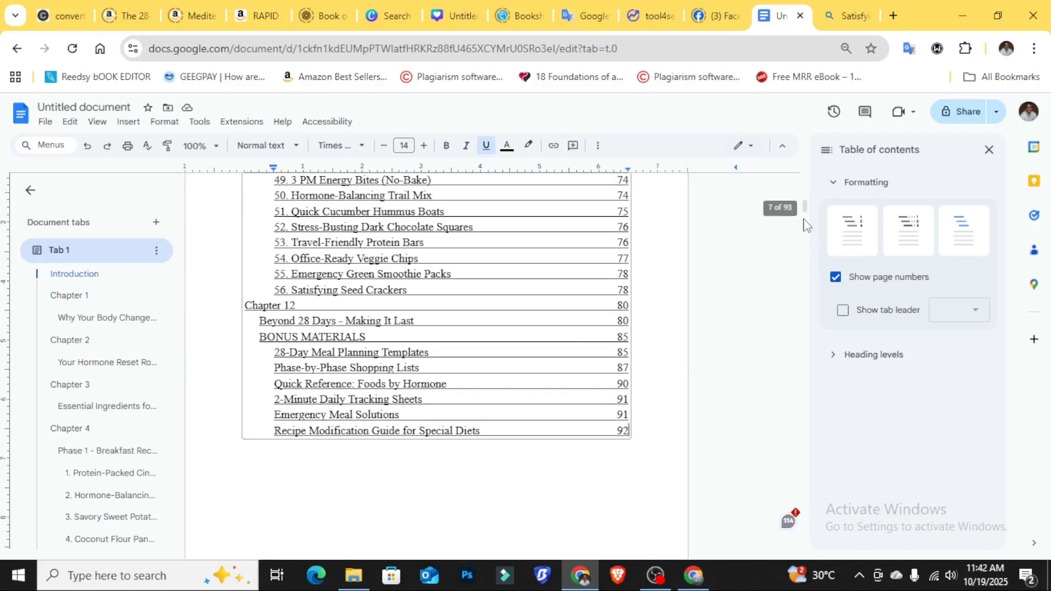
scroll(509, 387, "up", 9)
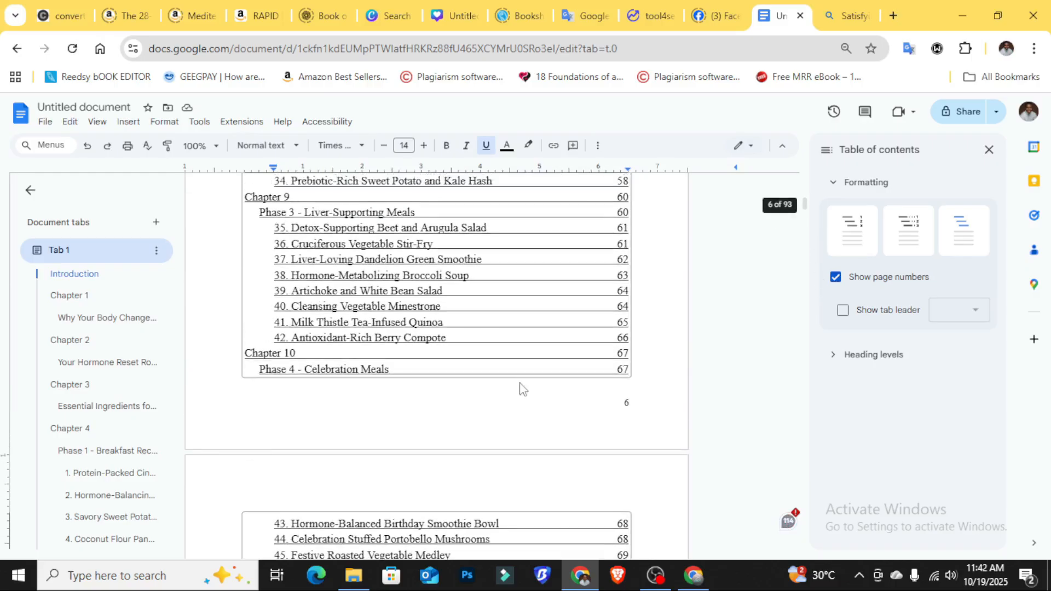
scroll(520, 389, "up", 18)
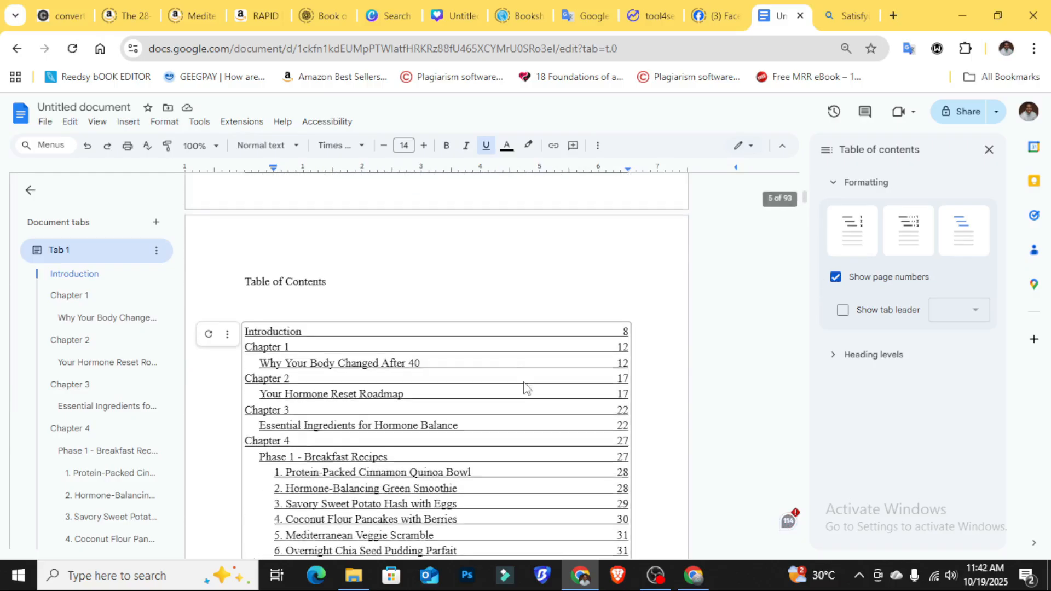
- Delete the blank line between the Table of Contents heading and the Introduction entry
scroll(525, 387, "up", 1)
left_click(272, 379)
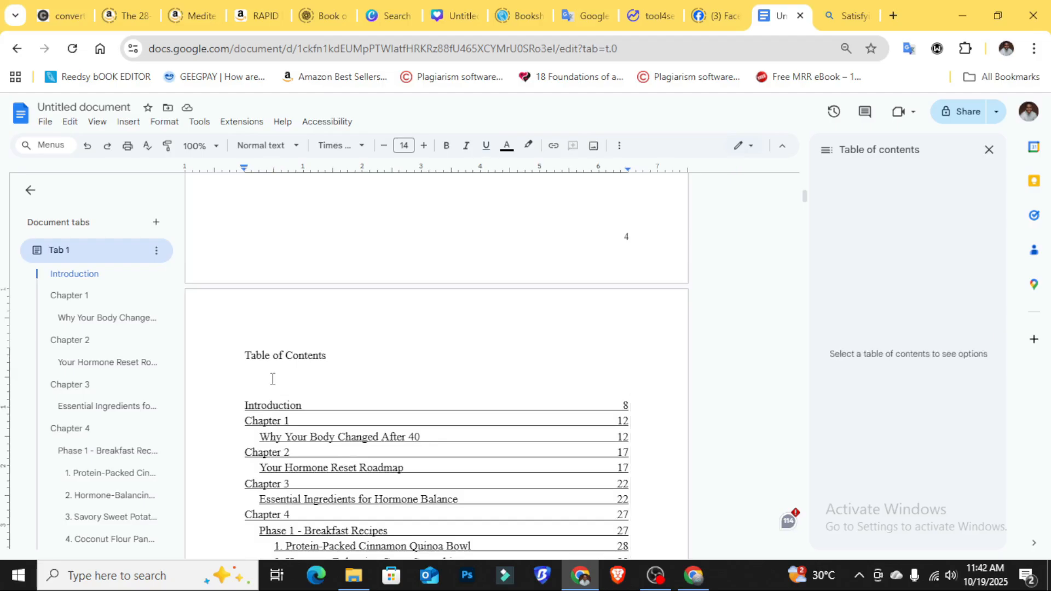
key("BackSpace")
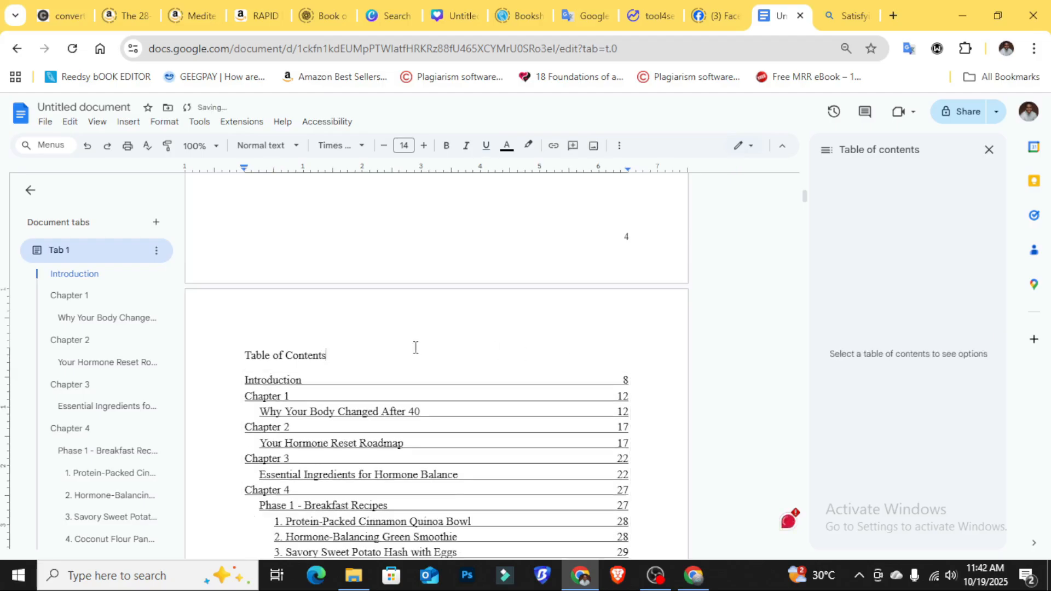